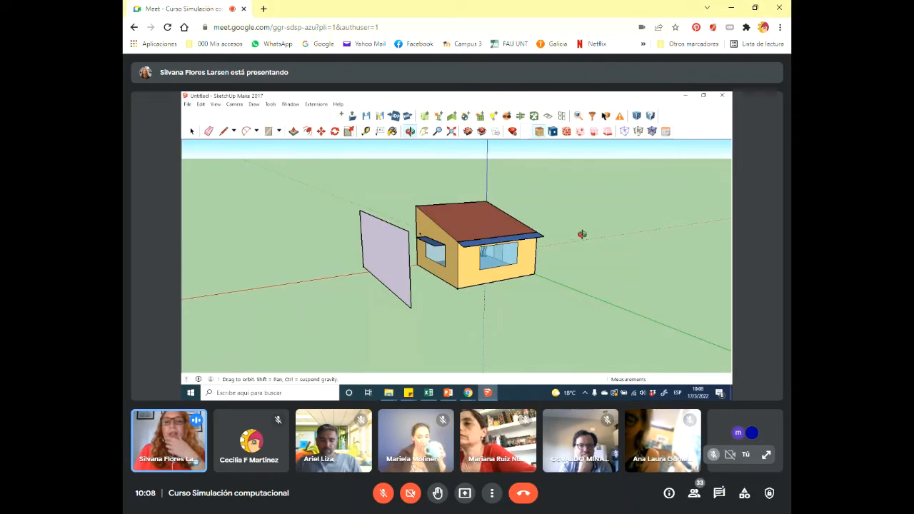
# - Examine the house model's roof, window overhangs and separate shading panel from several angles
pyautogui.moveTo(566, 178); pyautogui.dragTo(562, 234)
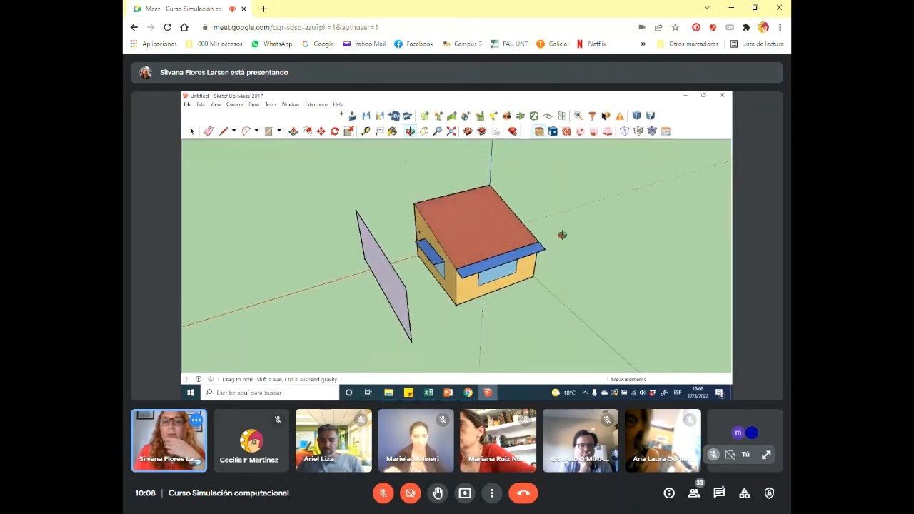
pyautogui.moveTo(576, 204)
pyautogui.mouseDown()
pyautogui.moveTo(571, 215)
pyautogui.moveTo(567, 202)
pyautogui.moveTo(541, 271)
pyautogui.mouseUp()
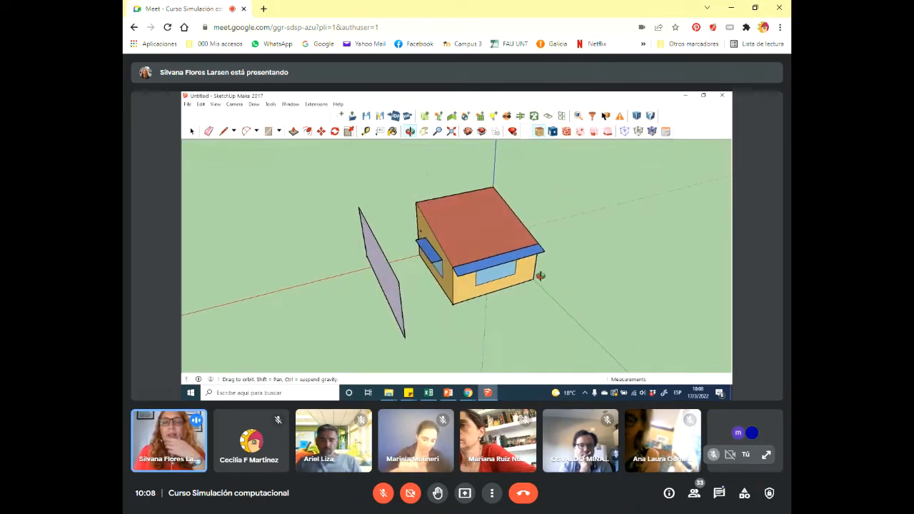
pyautogui.moveTo(483, 322); pyautogui.dragTo(376, 310)
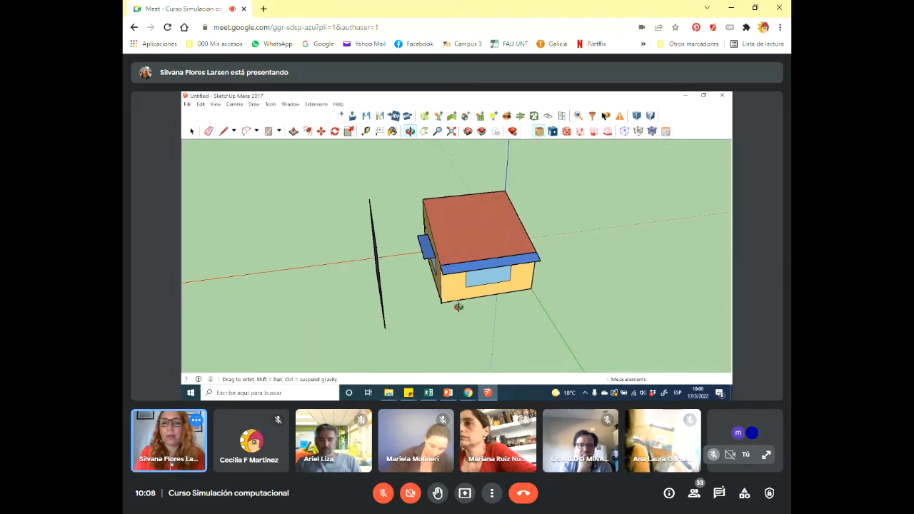
pyautogui.moveTo(598, 284)
pyautogui.mouseDown()
pyautogui.moveTo(531, 277)
pyautogui.moveTo(548, 166)
pyautogui.moveTo(561, 276)
pyautogui.moveTo(570, 282)
pyautogui.mouseUp()
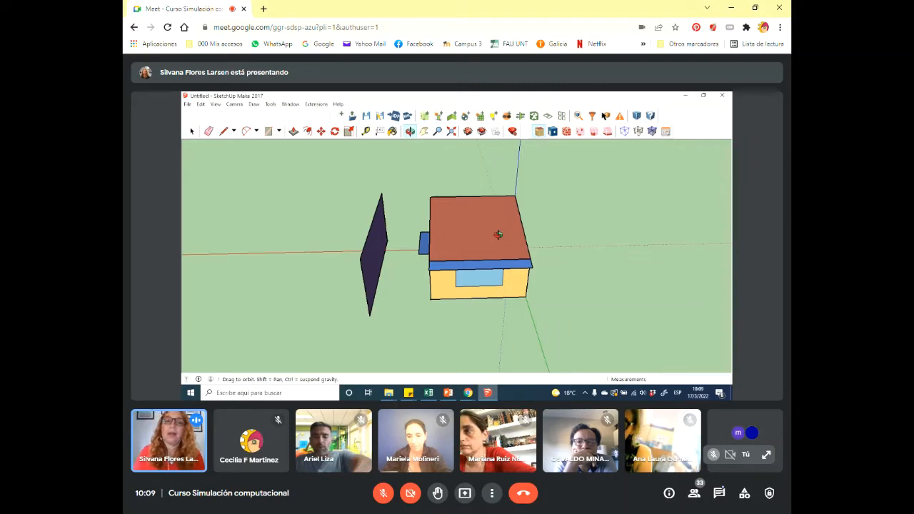
pyautogui.moveTo(559, 238)
pyautogui.mouseDown()
pyautogui.moveTo(613, 210)
pyautogui.moveTo(581, 265)
pyautogui.moveTo(593, 243)
pyautogui.mouseUp()
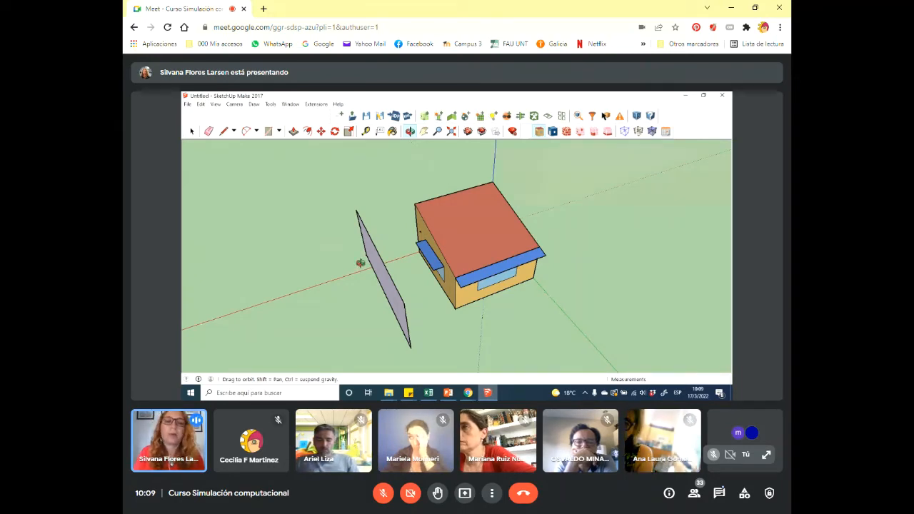
pyautogui.moveTo(500, 307)
pyautogui.mouseDown()
pyautogui.moveTo(600, 275)
pyautogui.moveTo(606, 228)
pyautogui.moveTo(571, 247)
pyautogui.mouseUp()
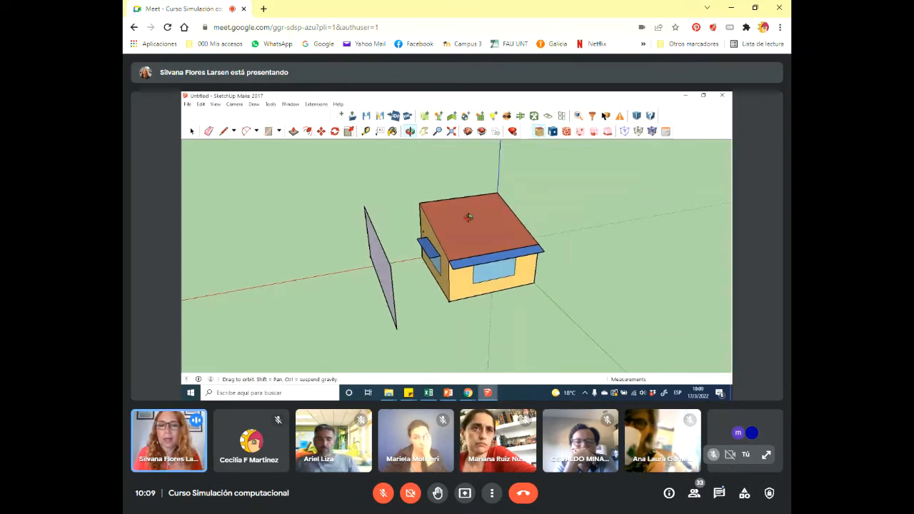
pyautogui.moveTo(545, 296); pyautogui.dragTo(523, 284)
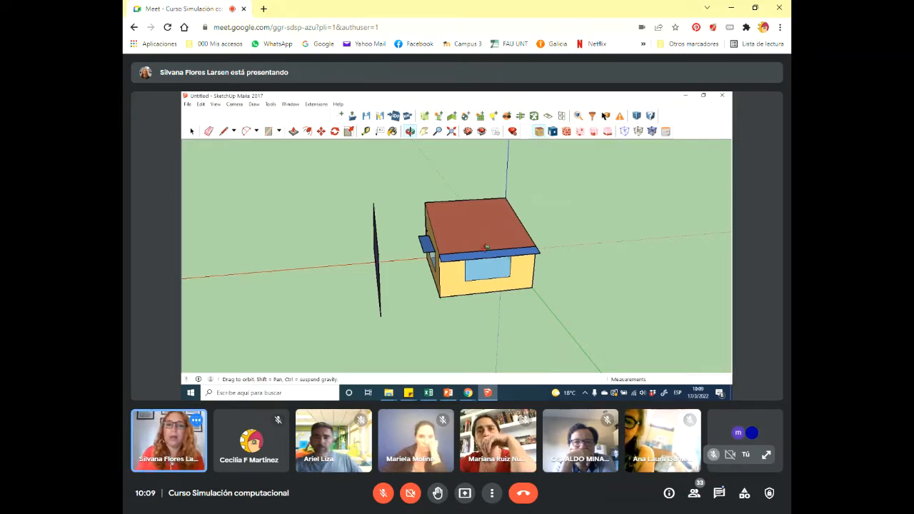
pyautogui.click(637, 122)
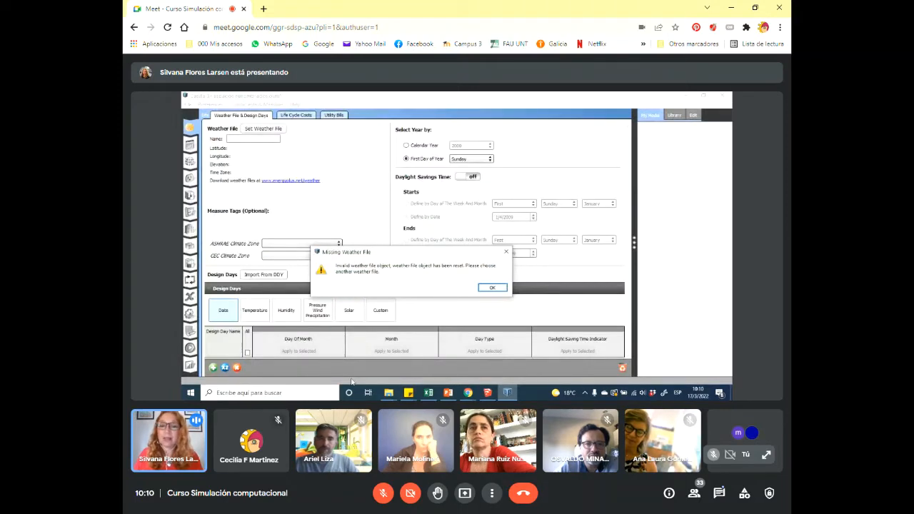
pyautogui.click(492, 287)
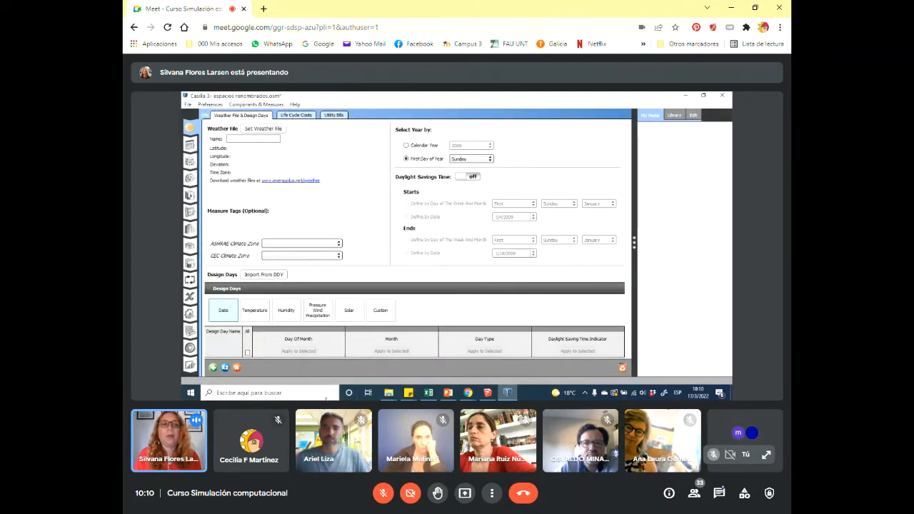
pyautogui.hotkey('alt', 'F4')
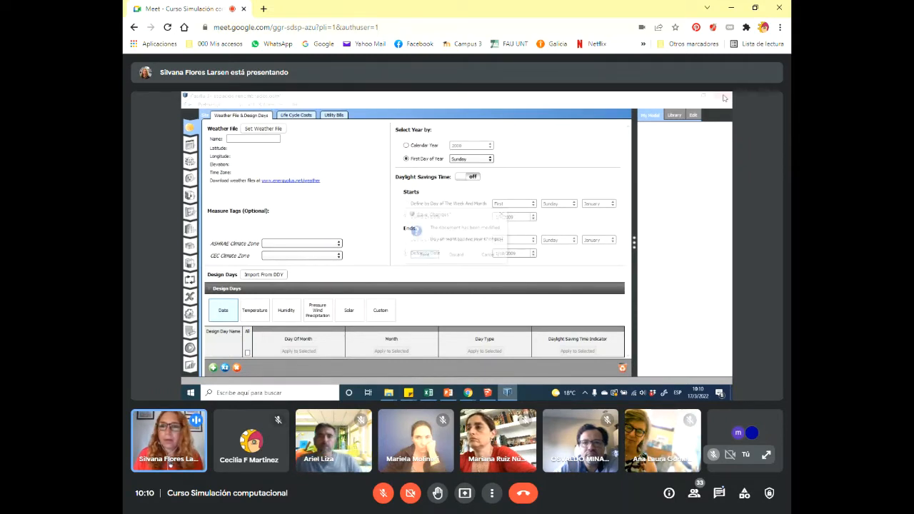
pyautogui.click(457, 254)
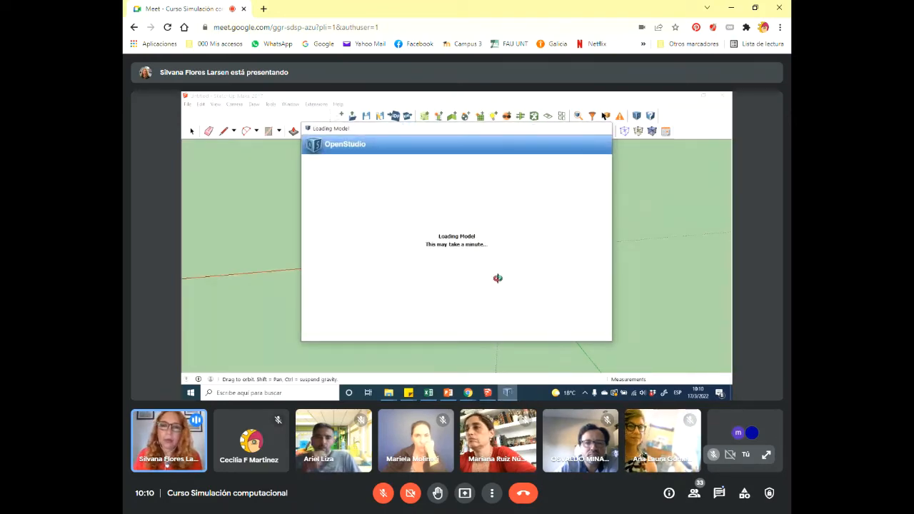
# - Move the missing weather file warning aside and mute the participant with the open microphone in the Google Meet call
pyautogui.moveTo(398, 257); pyautogui.dragTo(399, 187)
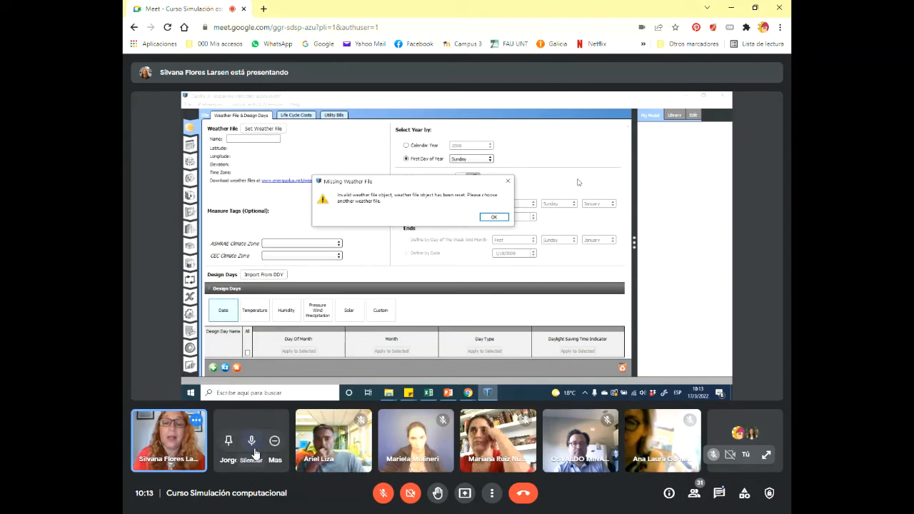
pyautogui.click(252, 441)
pyautogui.click(528, 309)
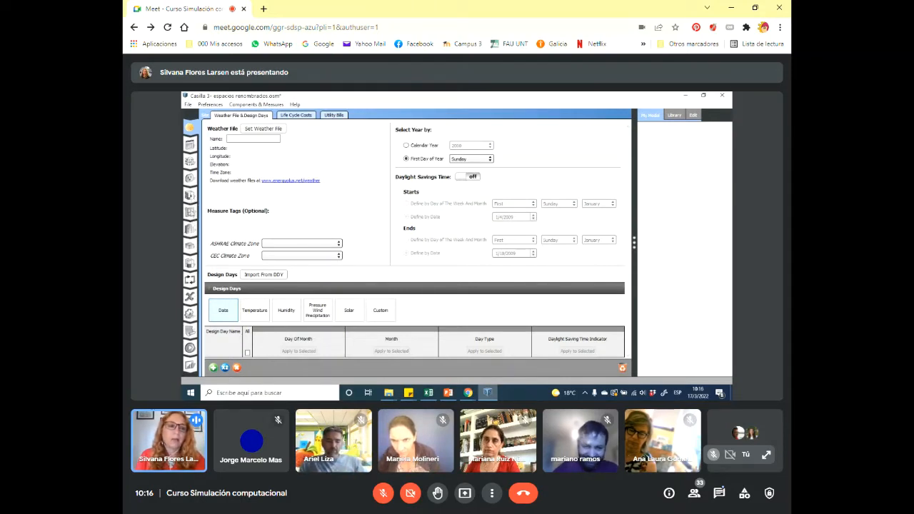
# - Show the building geometry in the 3D view and identify the south wall, the east wall and the large shading surface
pyautogui.click(191, 214)
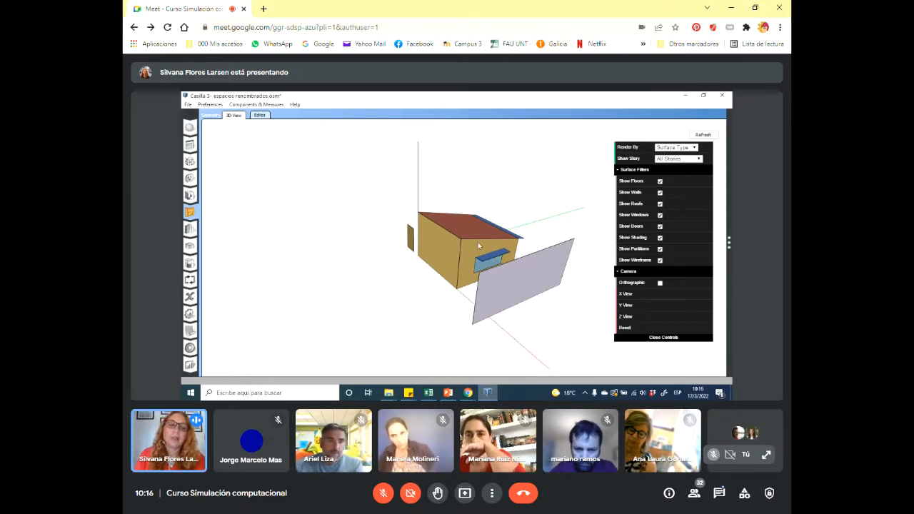
pyautogui.click(447, 253)
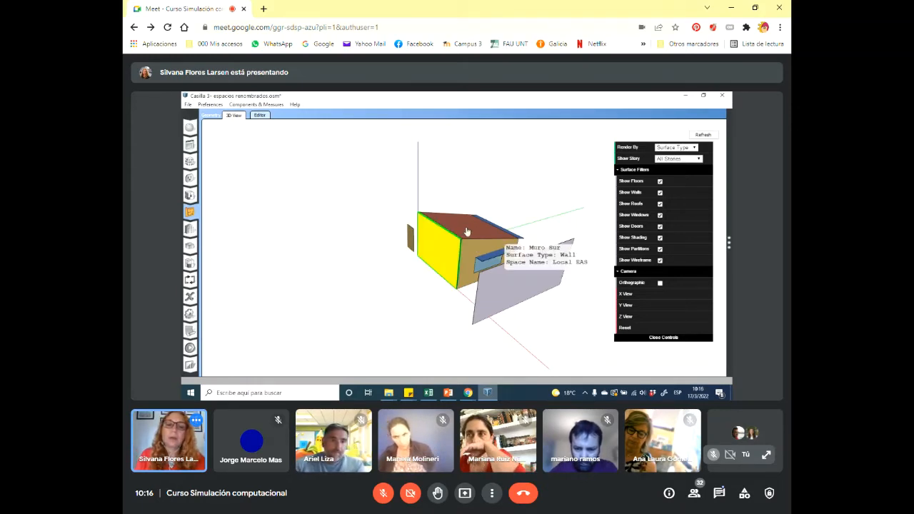
pyautogui.moveTo(497, 270)
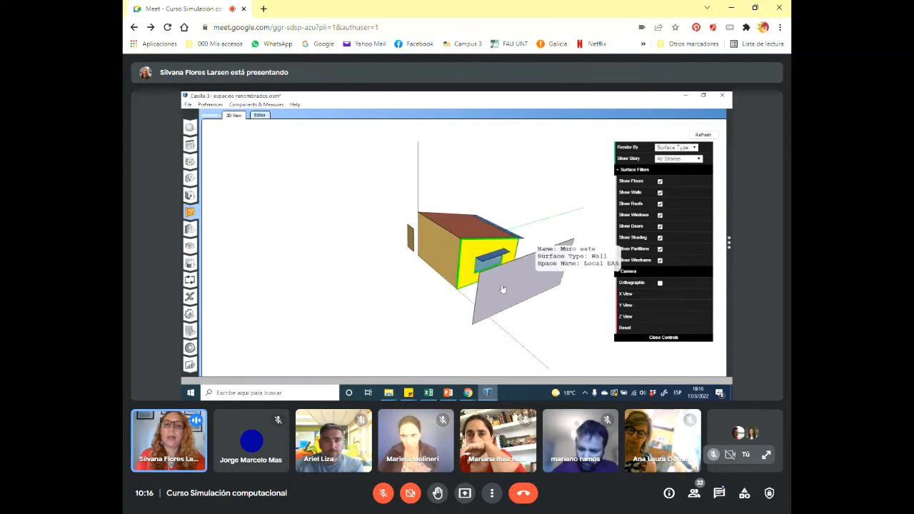
pyautogui.click(502, 289)
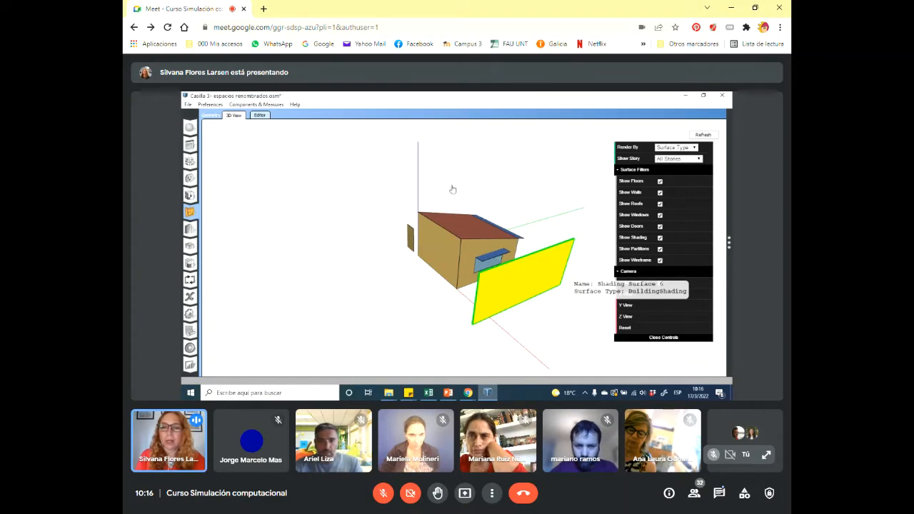
# - Inspect the opposite side of the house in the 3D view and identify the door surface detached from the wall
pyautogui.moveTo(452, 189)
pyautogui.mouseDown()
pyautogui.moveTo(422, 198)
pyautogui.moveTo(531, 180)
pyautogui.mouseUp()
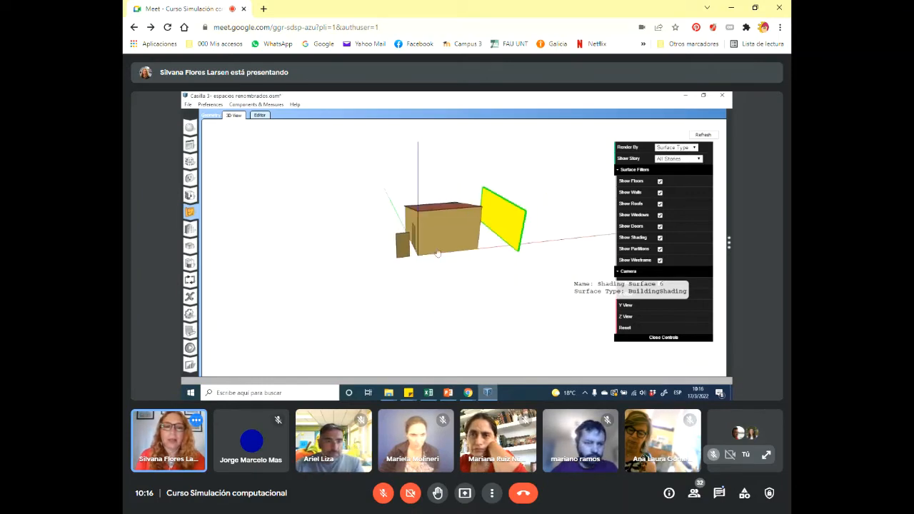
pyautogui.moveTo(438, 254)
pyautogui.mouseDown()
pyautogui.moveTo(524, 280)
pyautogui.moveTo(529, 249)
pyautogui.moveTo(445, 255)
pyautogui.moveTo(481, 283)
pyautogui.moveTo(440, 263)
pyautogui.moveTo(416, 269)
pyautogui.moveTo(365, 241)
pyautogui.moveTo(359, 224)
pyautogui.mouseUp()
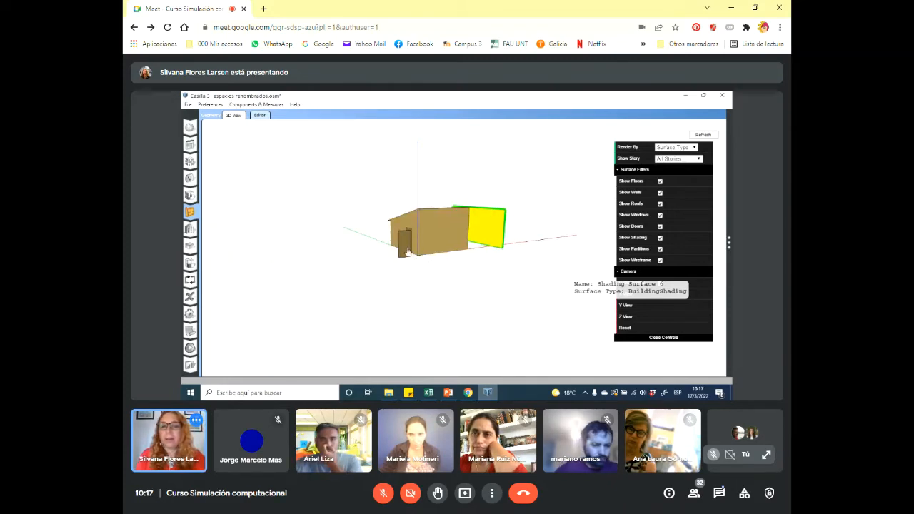
pyautogui.moveTo(347, 261)
pyautogui.mouseDown()
pyautogui.moveTo(467, 282)
pyautogui.moveTo(340, 265)
pyautogui.moveTo(483, 278)
pyautogui.moveTo(402, 315)
pyautogui.moveTo(338, 283)
pyautogui.moveTo(449, 275)
pyautogui.moveTo(347, 275)
pyautogui.mouseUp()
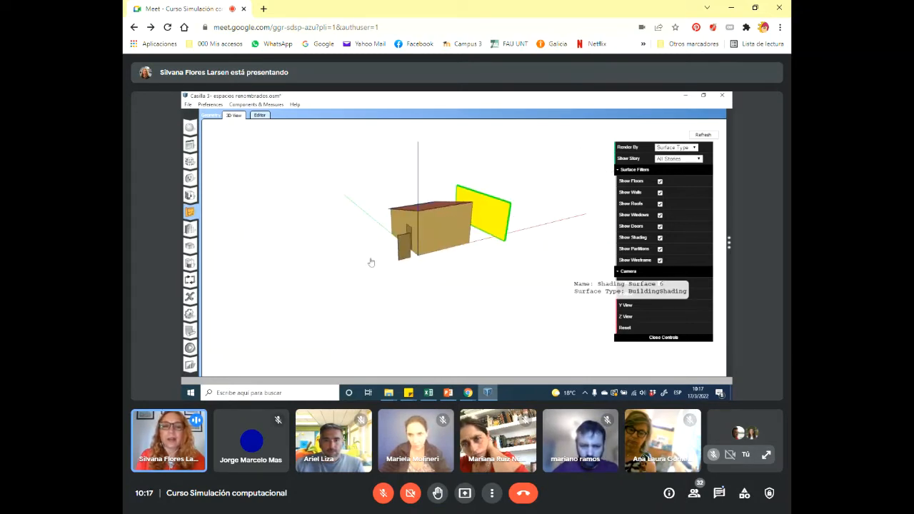
pyautogui.click(407, 251)
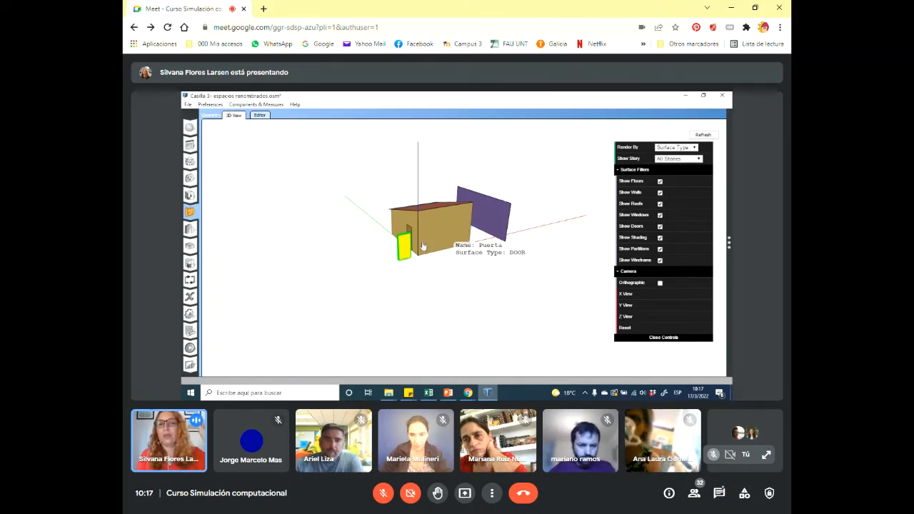
pyautogui.moveTo(321, 188); pyautogui.dragTo(341, 192)
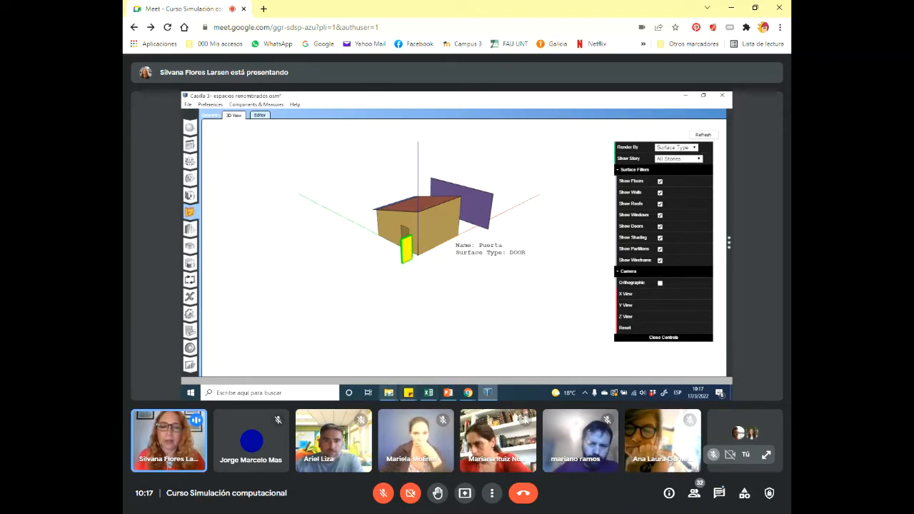
# - Launch SketchUp 2017 from the installed programs
pyautogui.click(192, 391)
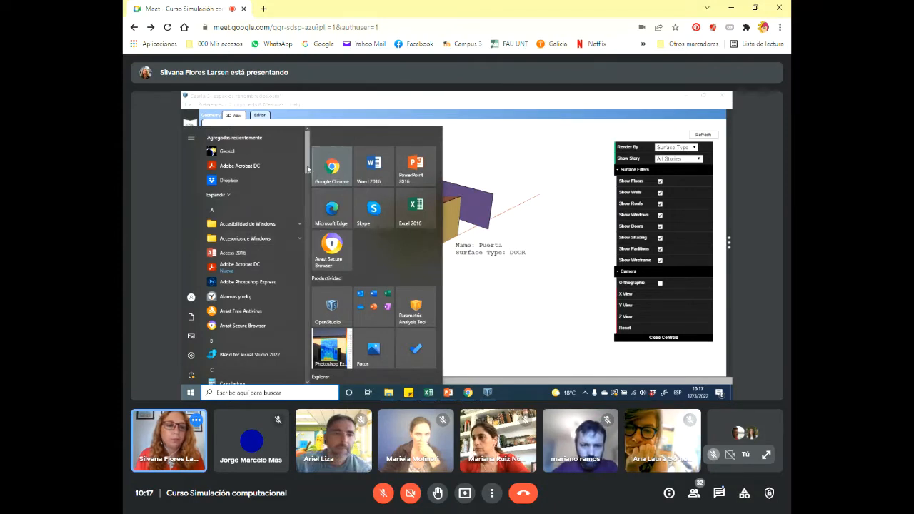
pyautogui.moveTo(308, 172); pyautogui.dragTo(304, 277)
pyautogui.scroll(-5, 304, 277)
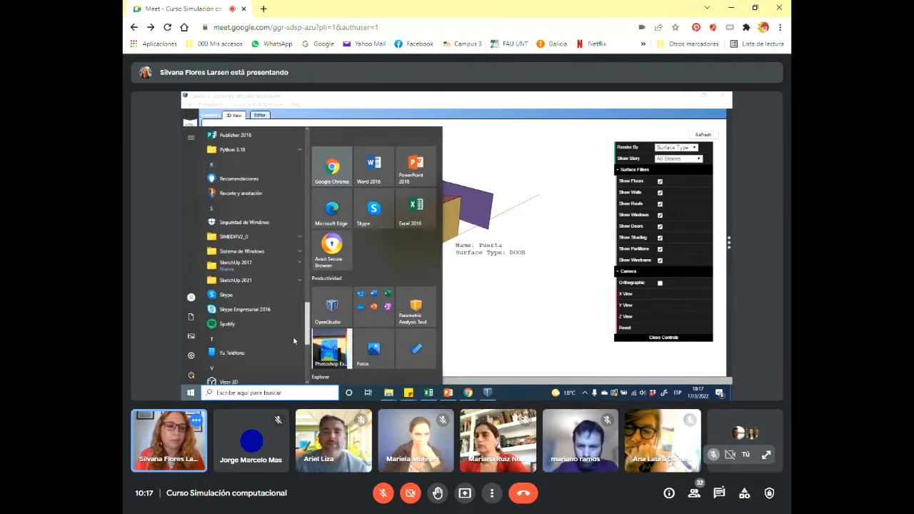
pyautogui.click(256, 257)
pyautogui.click(239, 288)
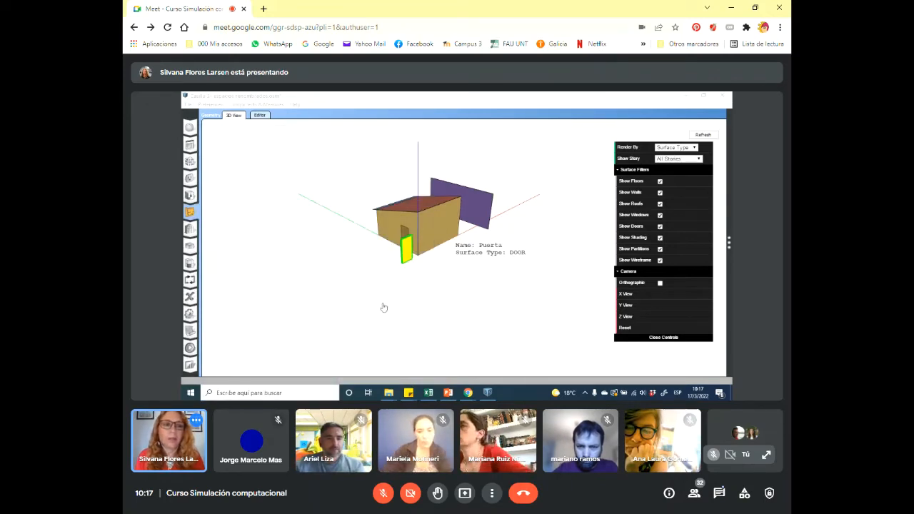
pyautogui.click(598, 367)
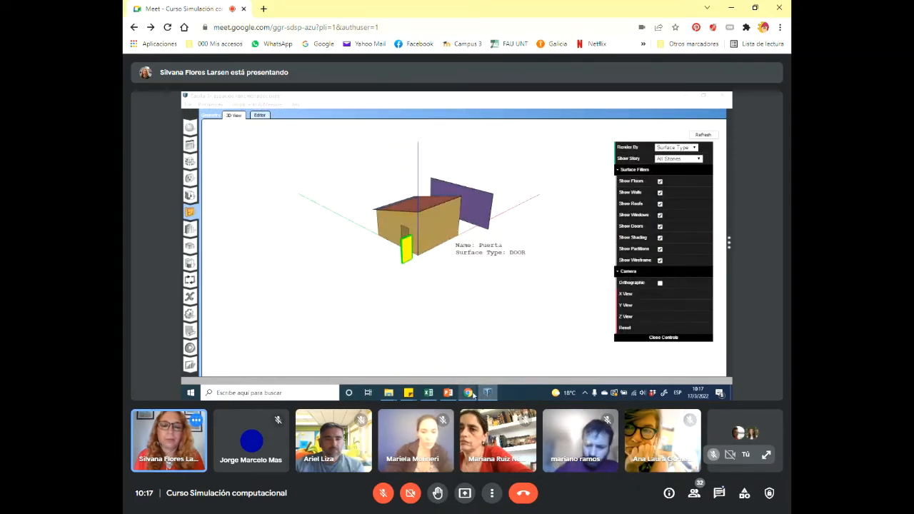
# - Open the OpenStudio model "Casilla 3- espacios renombrados.osm" in SketchUp and dismiss the input file errors report
pyautogui.moveTo(468, 393)
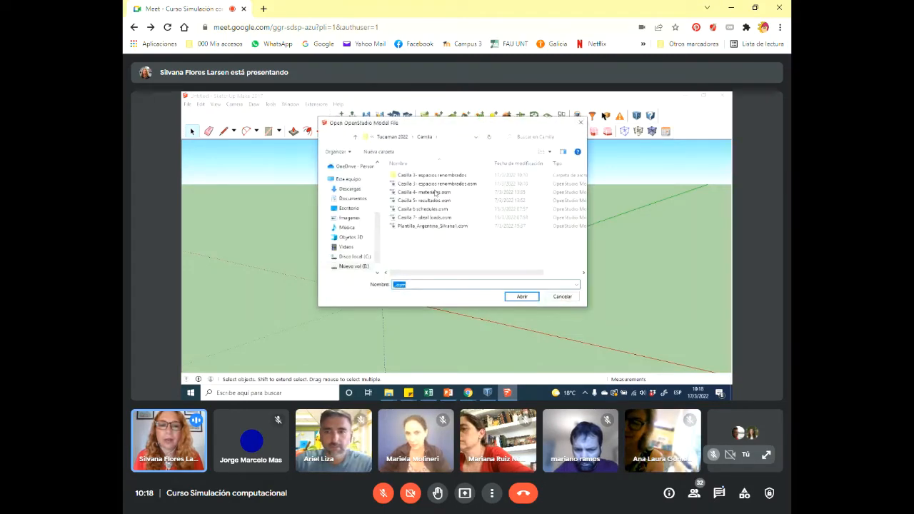
pyautogui.click(442, 185)
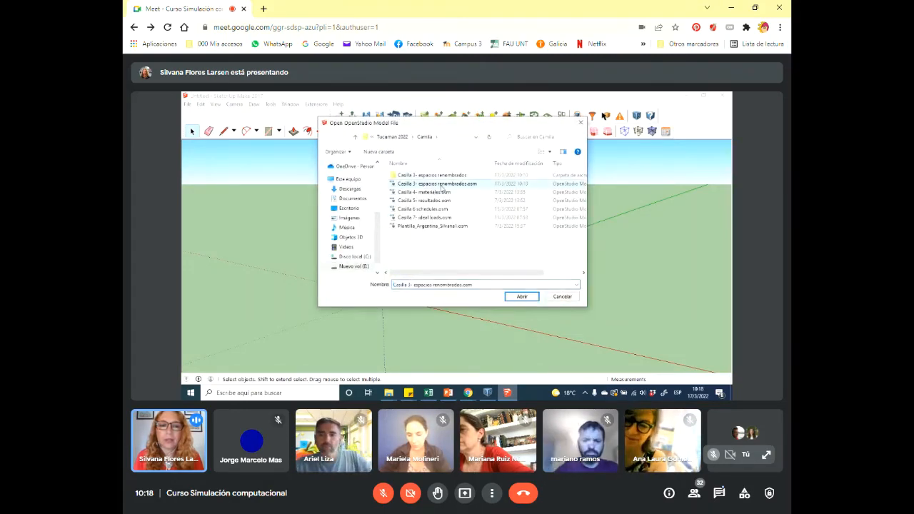
pyautogui.doubleClick(441, 187)
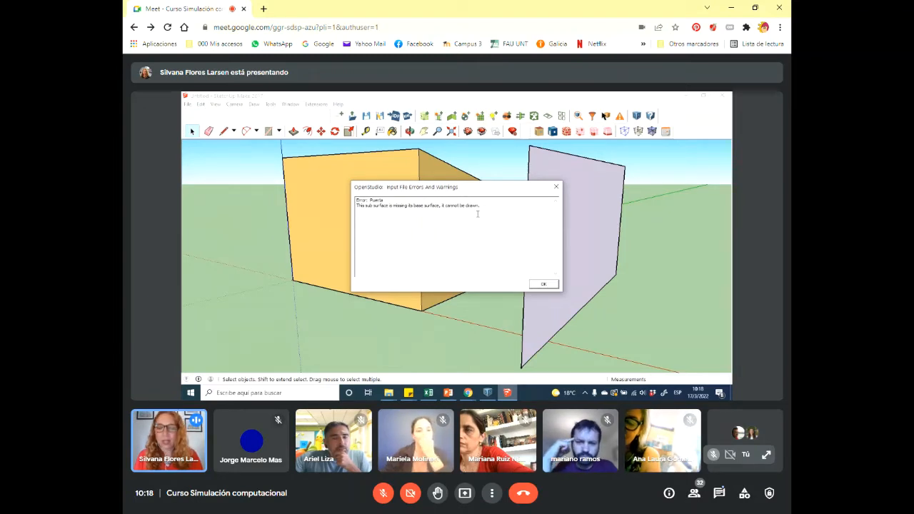
pyautogui.click(487, 393)
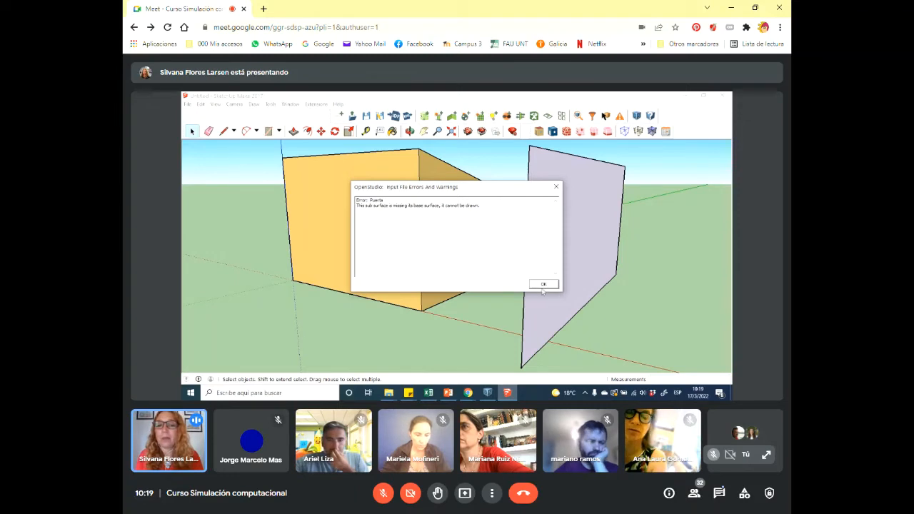
pyautogui.click(543, 285)
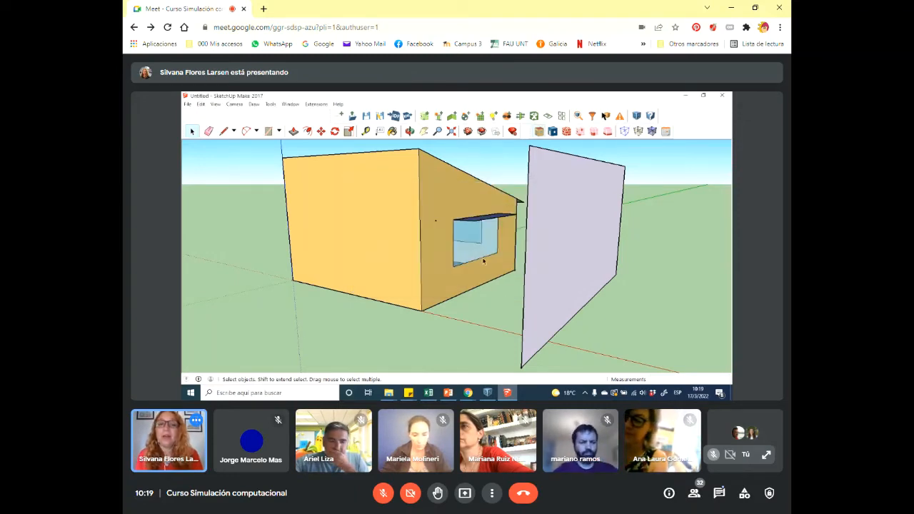
# - Enter the house's space group on the north window side and show its data in a maximized OpenStudio Inspector
pyautogui.scroll(-3, 484, 262)
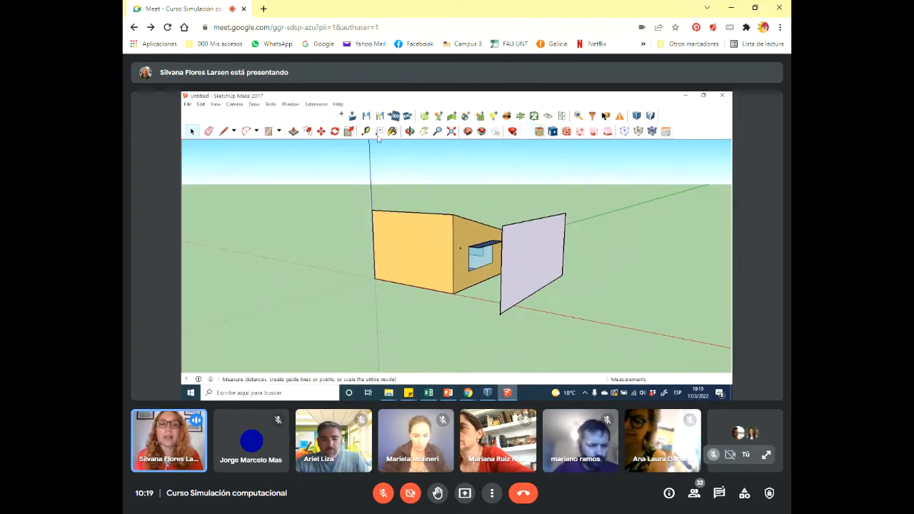
pyautogui.moveTo(295, 190)
pyautogui.mouseDown(button='middle')
pyautogui.moveTo(565, 284)
pyautogui.moveTo(565, 263)
pyautogui.mouseUp(button='middle')
pyautogui.click(190, 129)
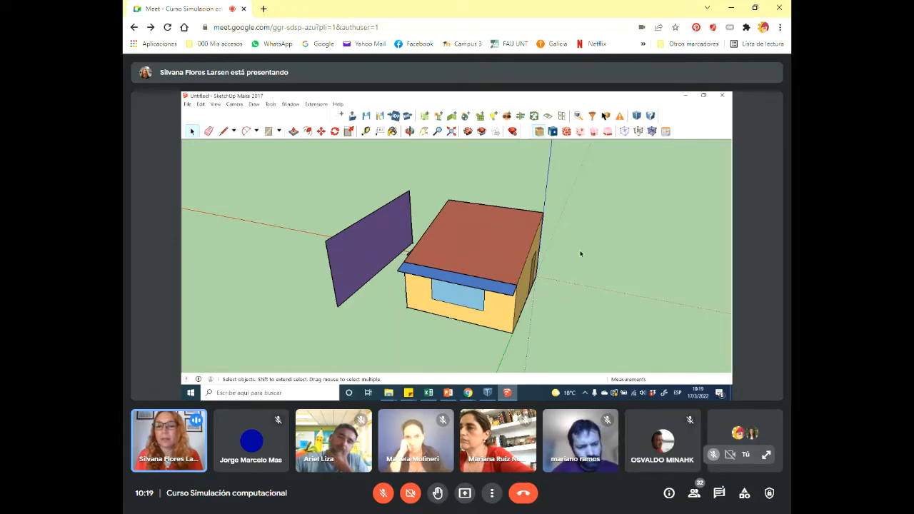
pyautogui.doubleClick(497, 321)
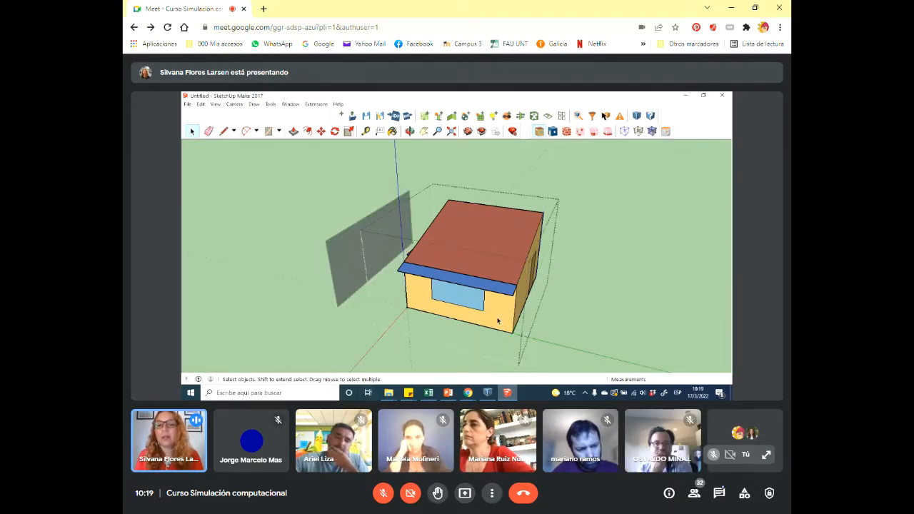
pyautogui.rightClick(448, 340)
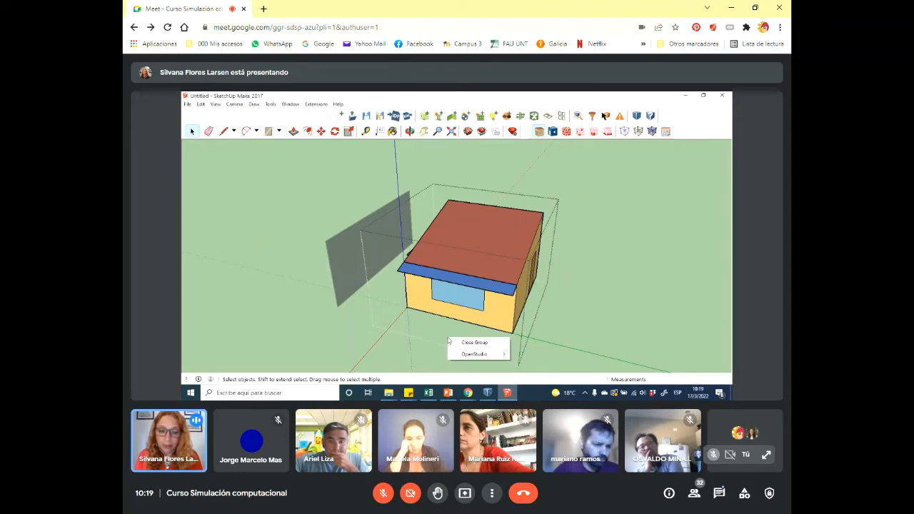
pyautogui.moveTo(492, 355)
pyautogui.click(531, 354)
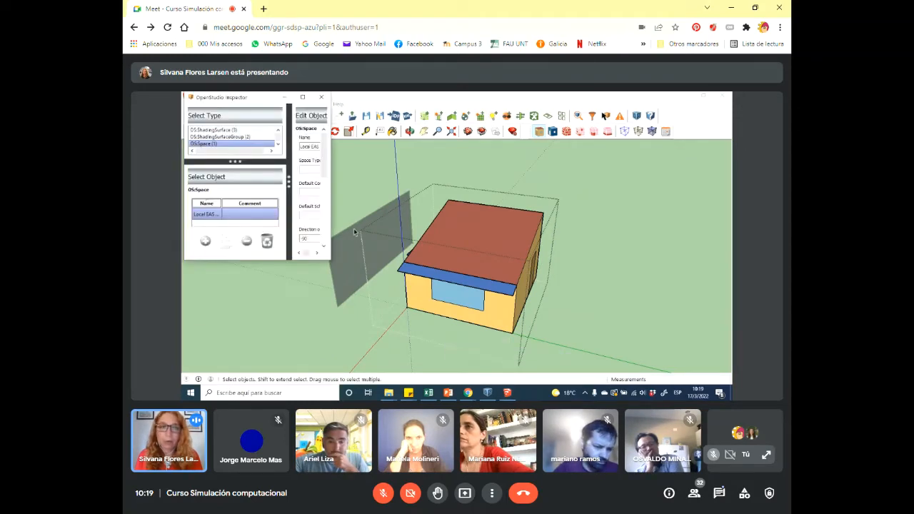
pyautogui.click(302, 98)
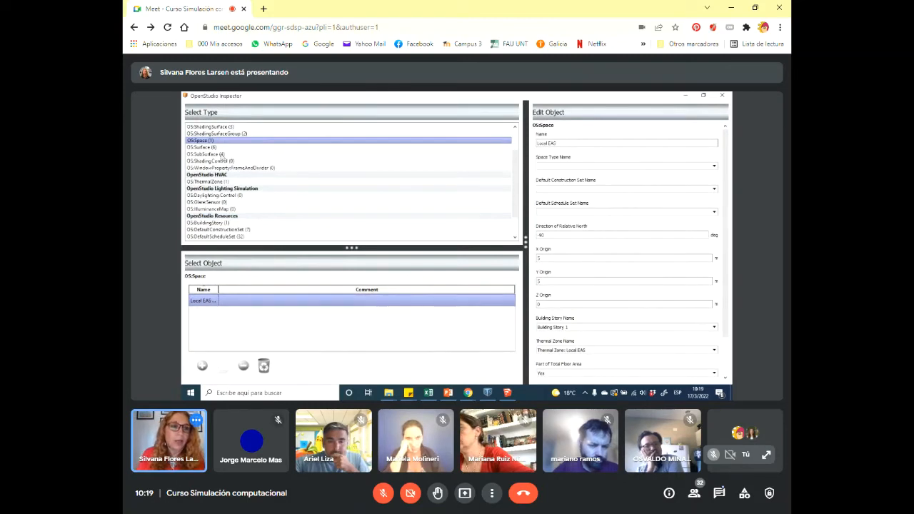
# - Compare the type and parent surface of the subsurfaces Puerta, Sub Surface 2, Ventana Este and Ventana Norte
pyautogui.click(221, 154)
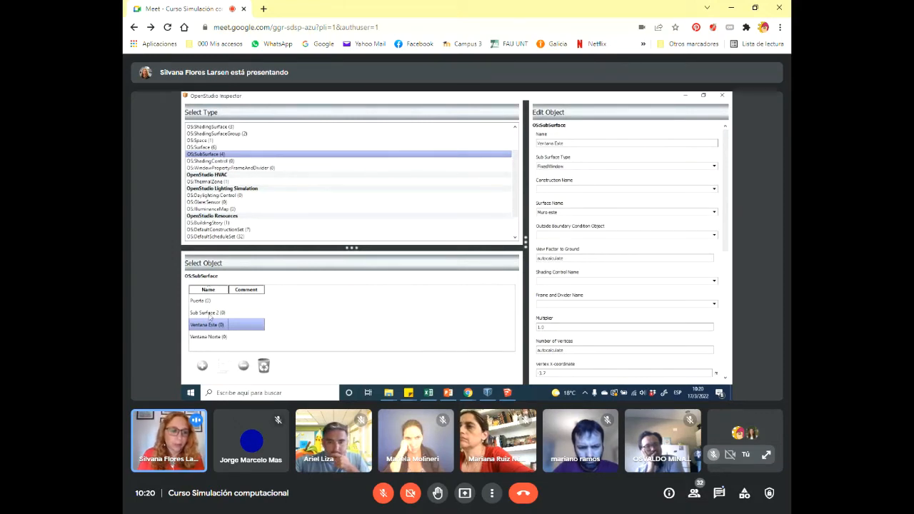
pyautogui.click(207, 313)
pyautogui.click(216, 336)
pyautogui.click(225, 313)
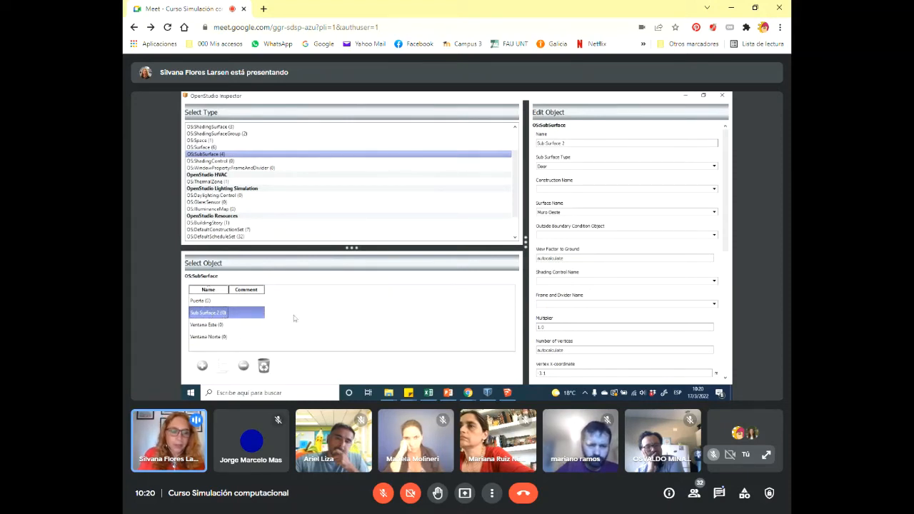
pyautogui.click(212, 301)
pyautogui.click(215, 325)
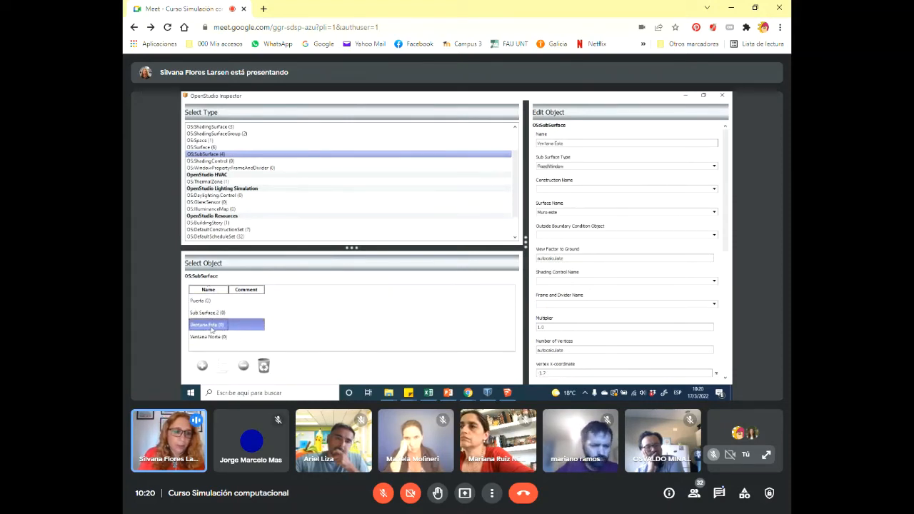
pyautogui.press('Down')
pyautogui.click(212, 313)
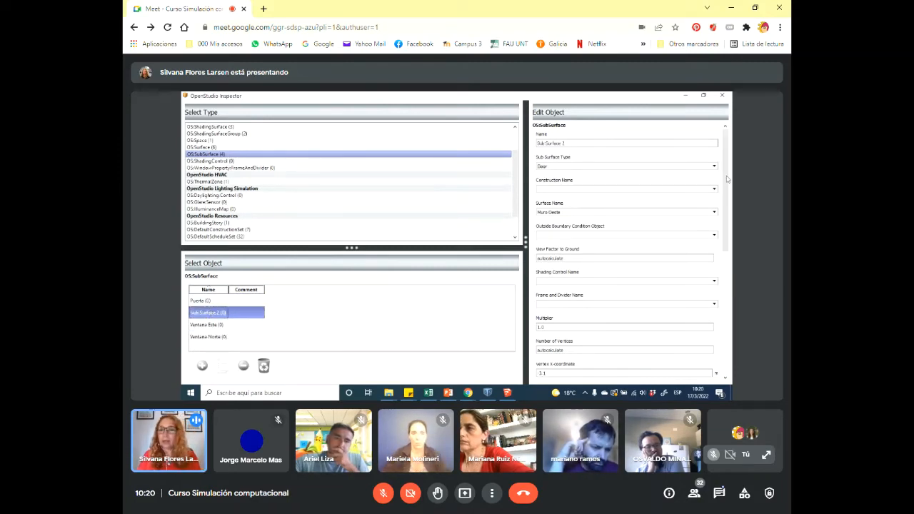
# - Examine the vertex coordinates of Sub Surface 2 and Puerta, and close the inspector
pyautogui.scroll(-10, 611, 333)
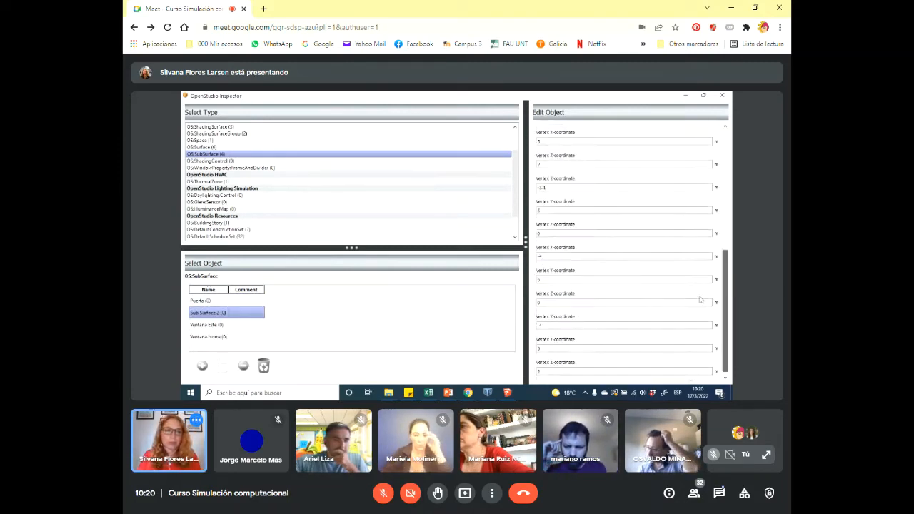
pyautogui.click(203, 300)
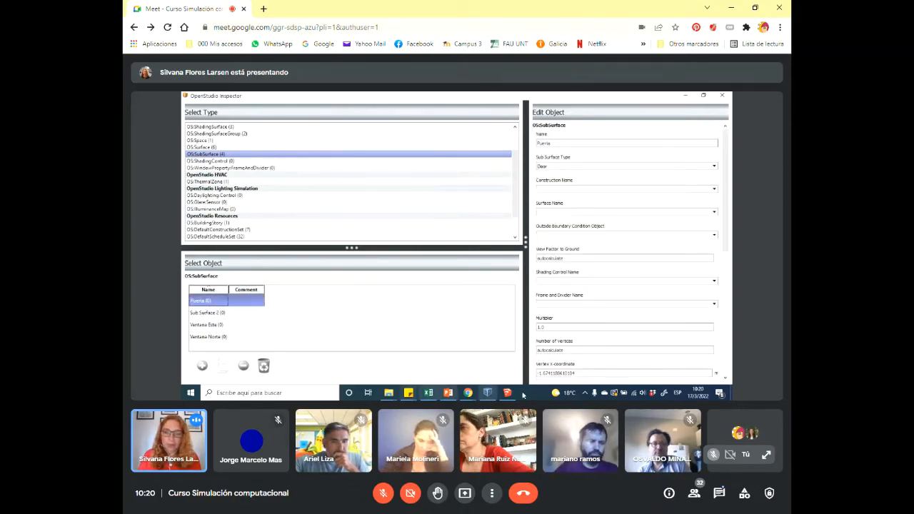
pyautogui.moveTo(726, 189); pyautogui.dragTo(725, 312)
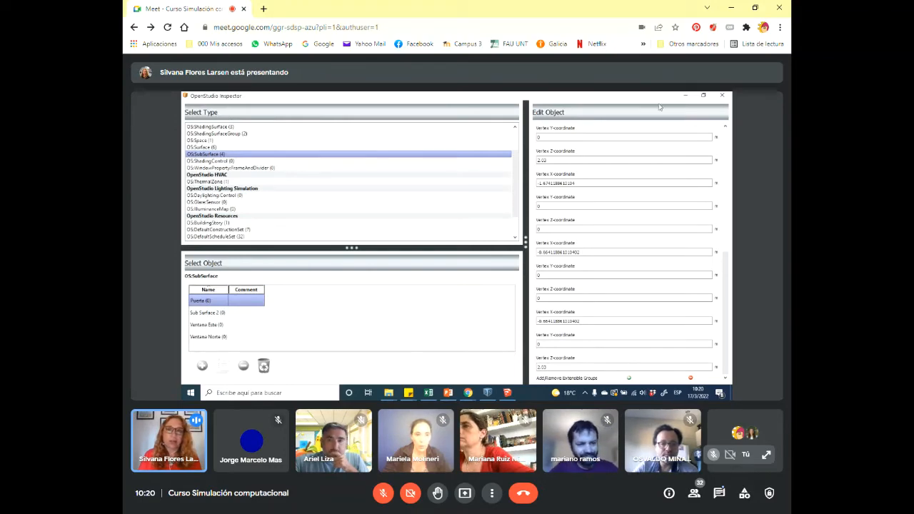
pyautogui.click(724, 96)
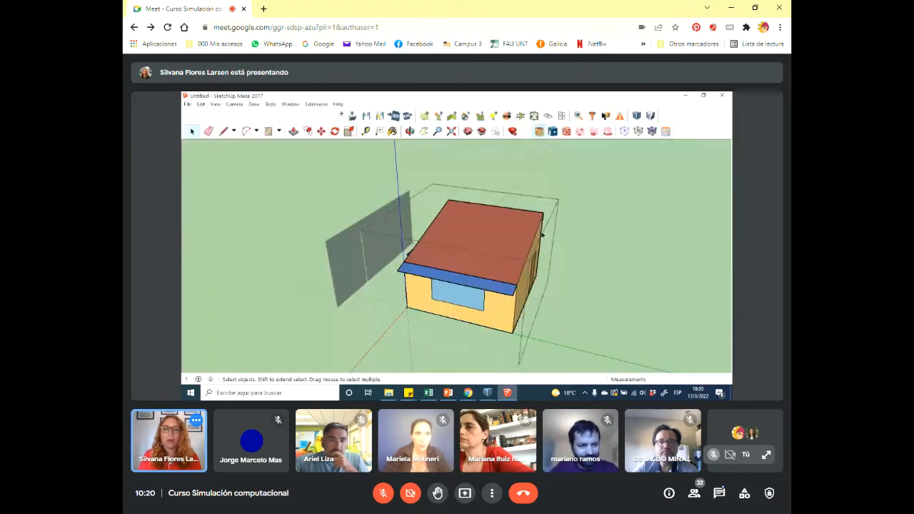
# - Run the Remove Orphan SubSurfaces user script on the model and confirm removing the subsurfaces that have no parent
pyautogui.click(315, 104)
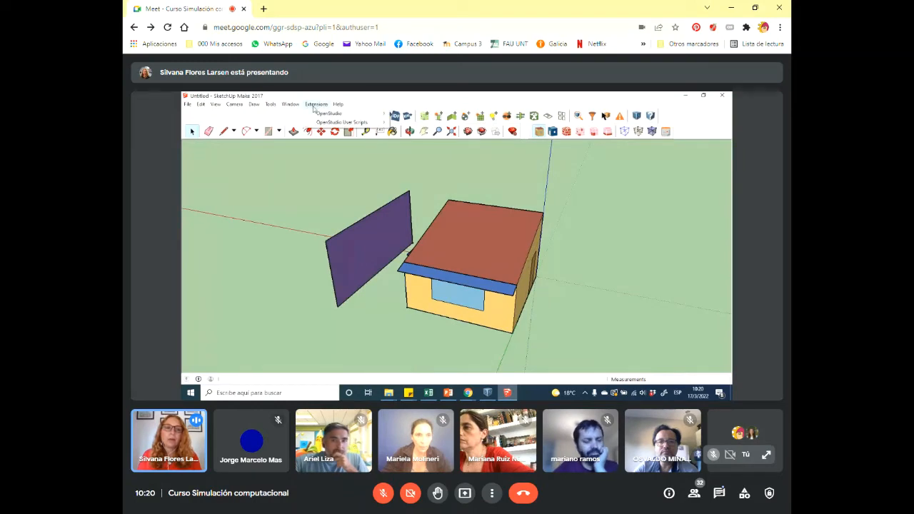
pyautogui.moveTo(315, 113)
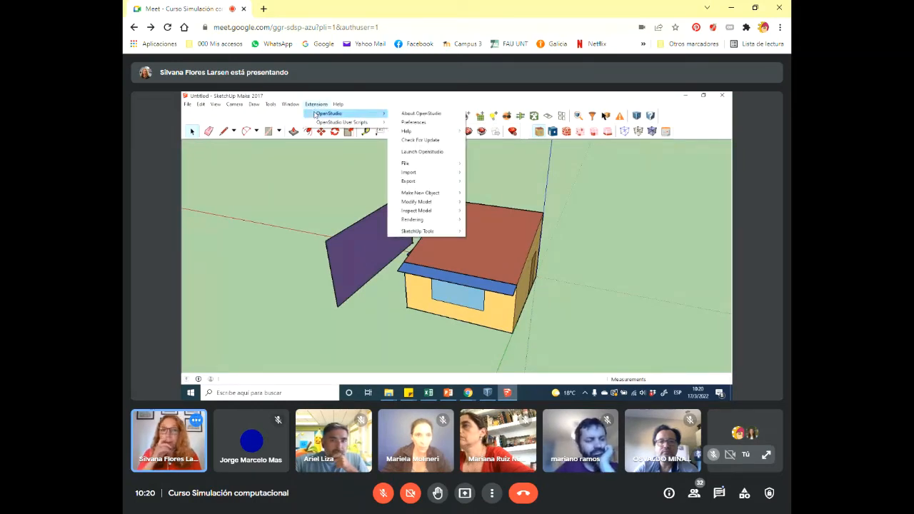
pyautogui.moveTo(343, 122)
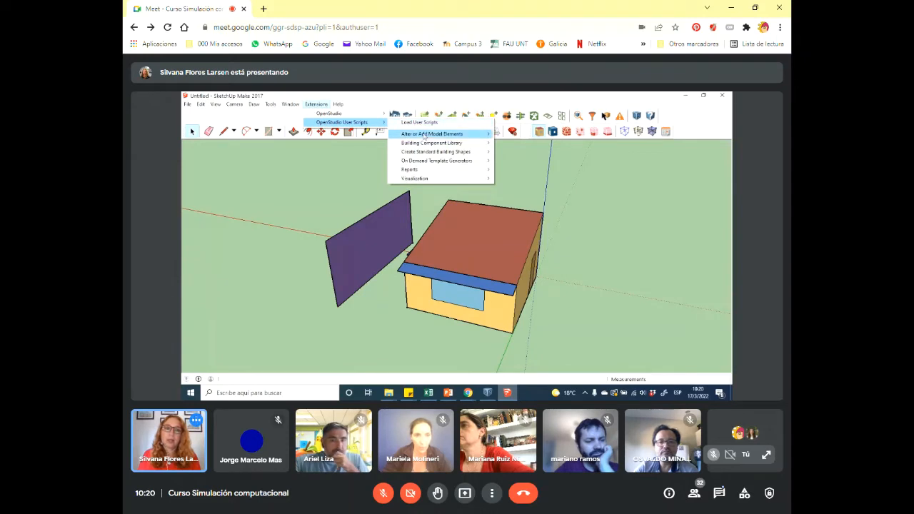
pyautogui.moveTo(424, 134)
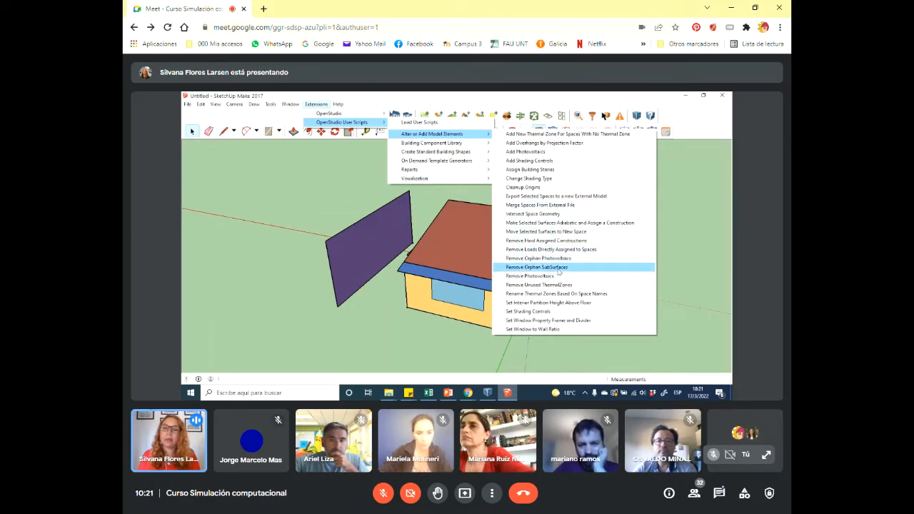
pyautogui.click(537, 267)
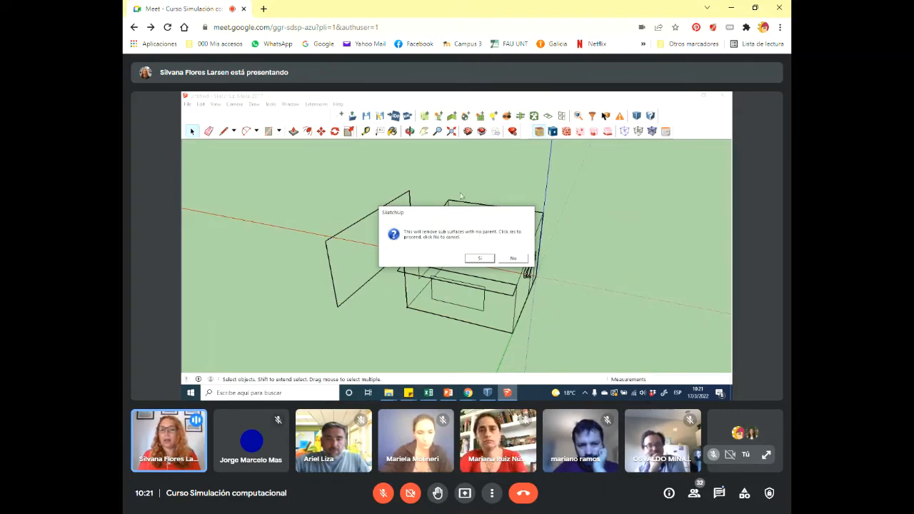
pyautogui.click(481, 259)
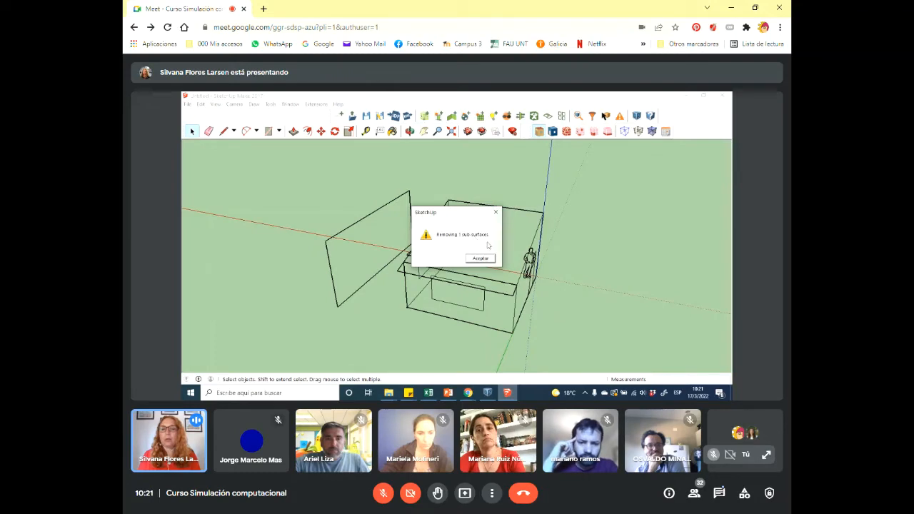
pyautogui.click(484, 260)
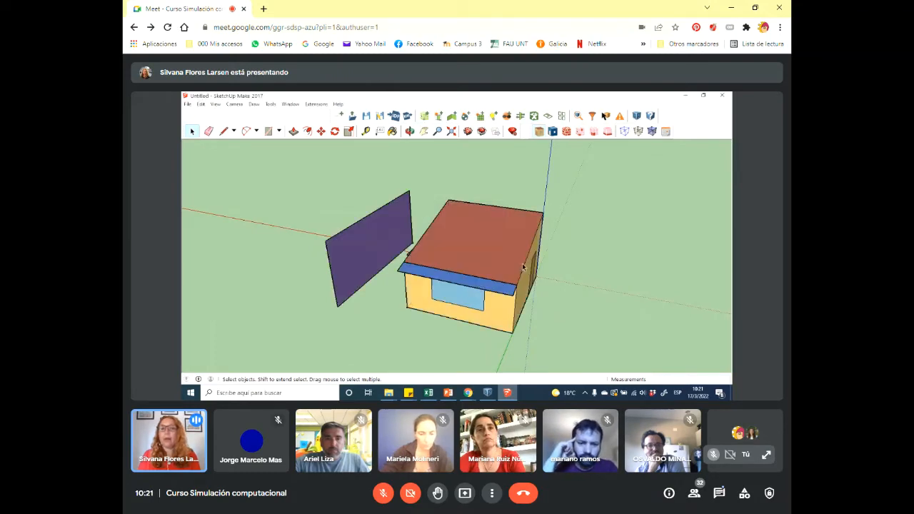
pyautogui.moveTo(592, 285); pyautogui.dragTo(621, 291, button='middle')
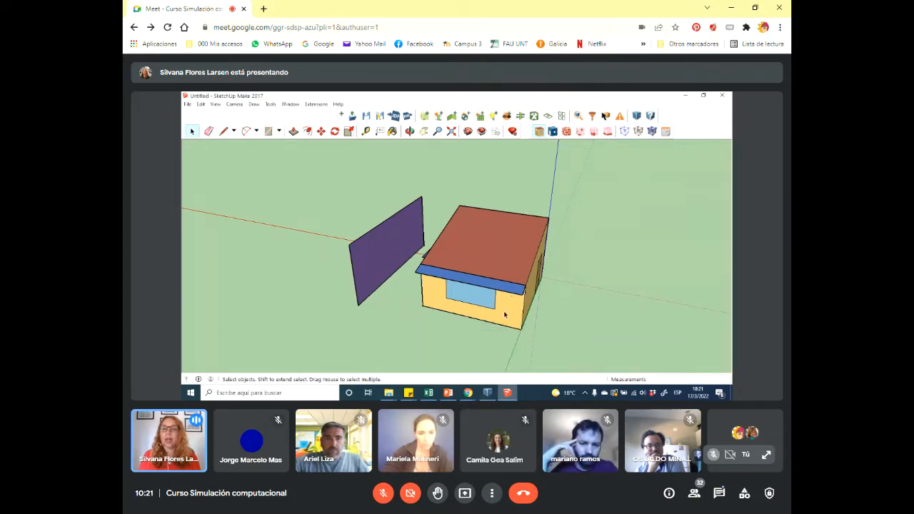
# - Save the OpenStudio model from SketchUp under its existing file name
pyautogui.click(316, 105)
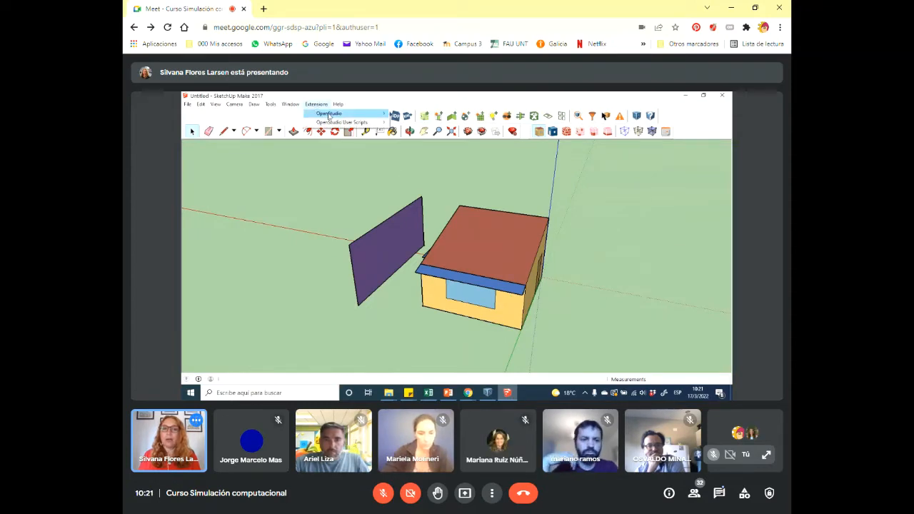
pyautogui.moveTo(414, 162)
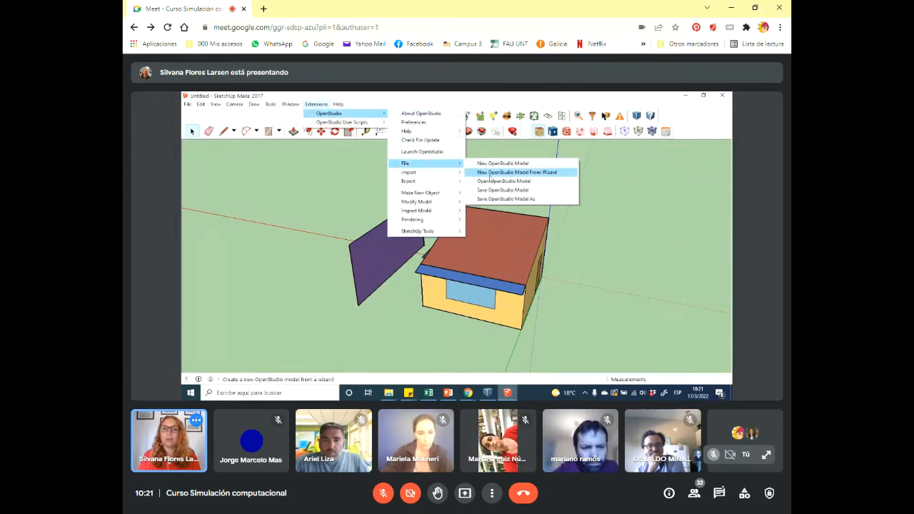
pyautogui.click(510, 191)
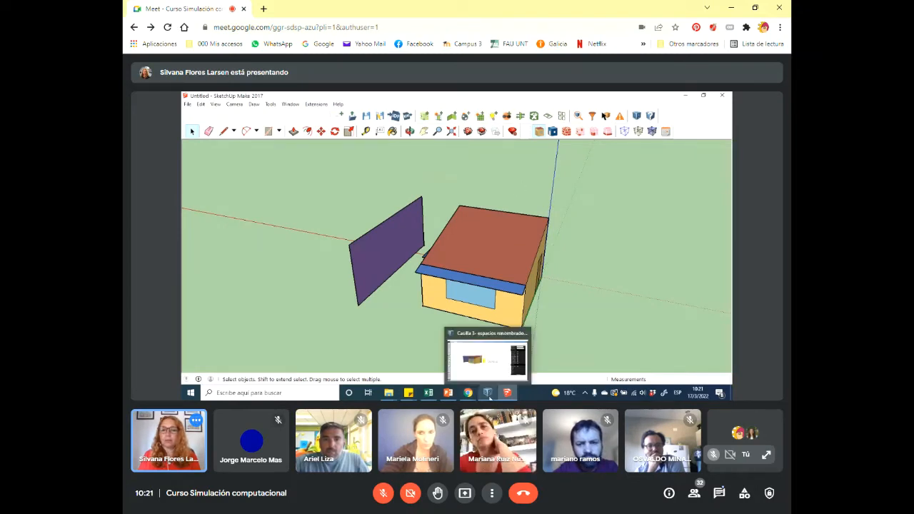
# - Restart the OpenStudio application from SketchUp with the saved model, discarding the old session's changes and dismissing the missing weather file warning
pyautogui.click(488, 392)
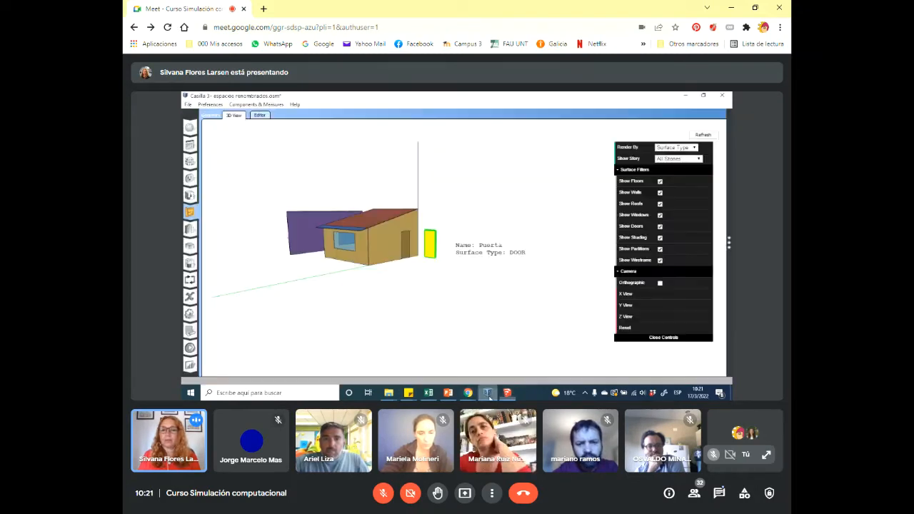
pyautogui.click(722, 95)
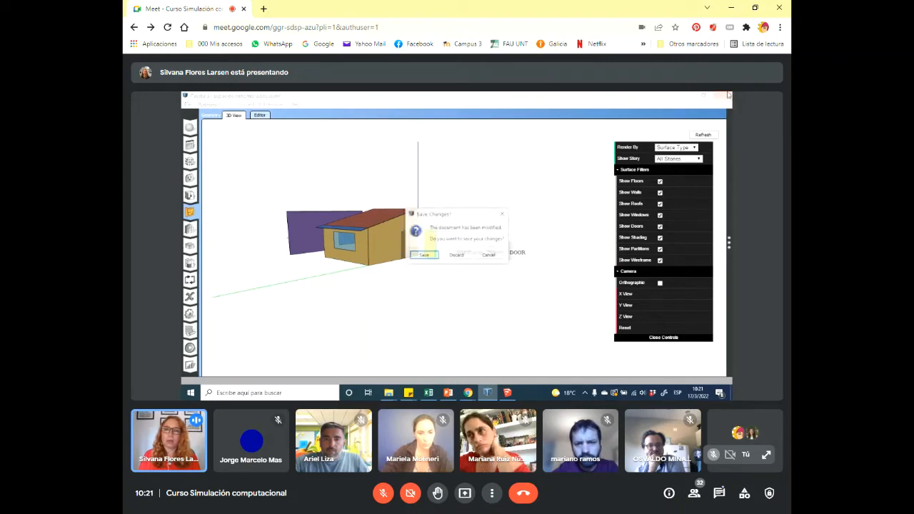
pyautogui.click(457, 256)
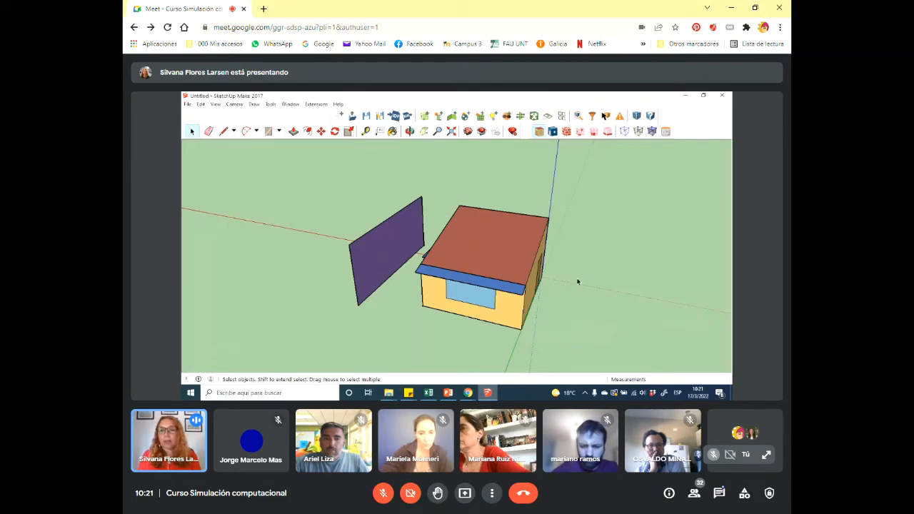
pyautogui.click(637, 118)
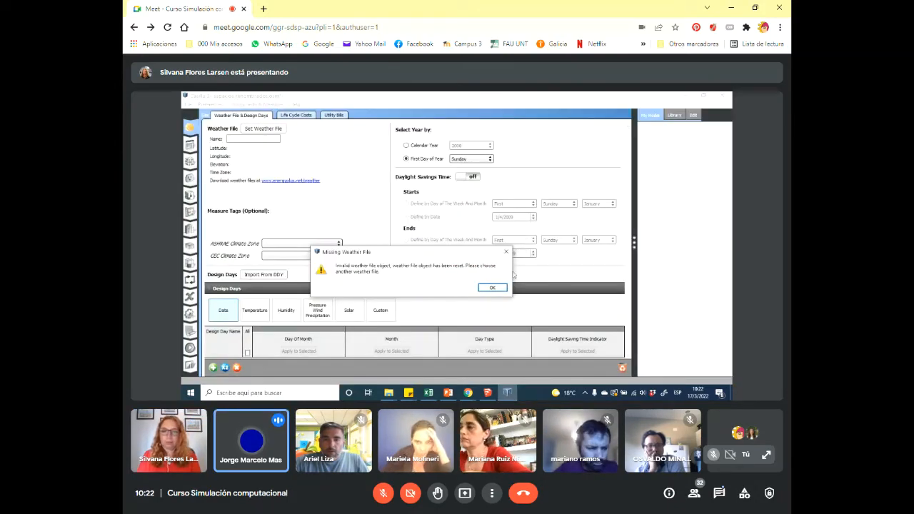
pyautogui.click(493, 288)
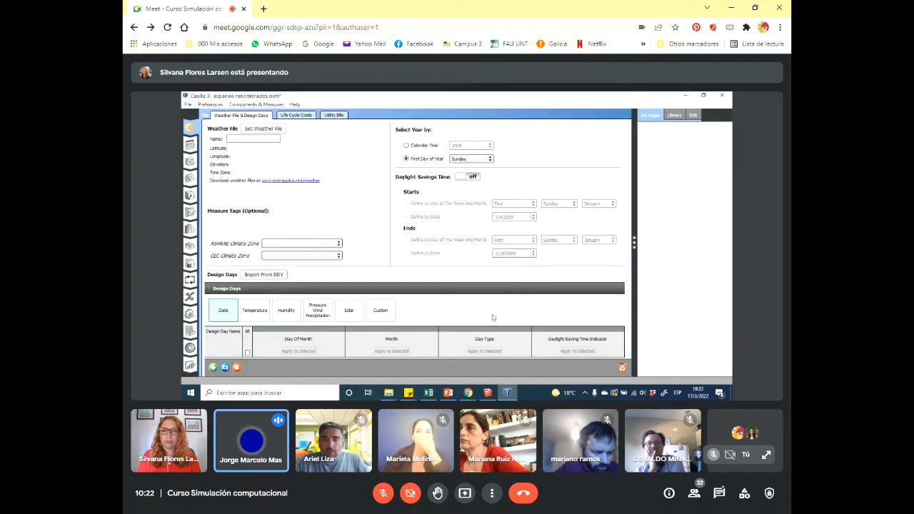
# - Switch back to SketchUp and review the OpenStudio user scripts for altering or adding model elements without running any
pyautogui.click(488, 393)
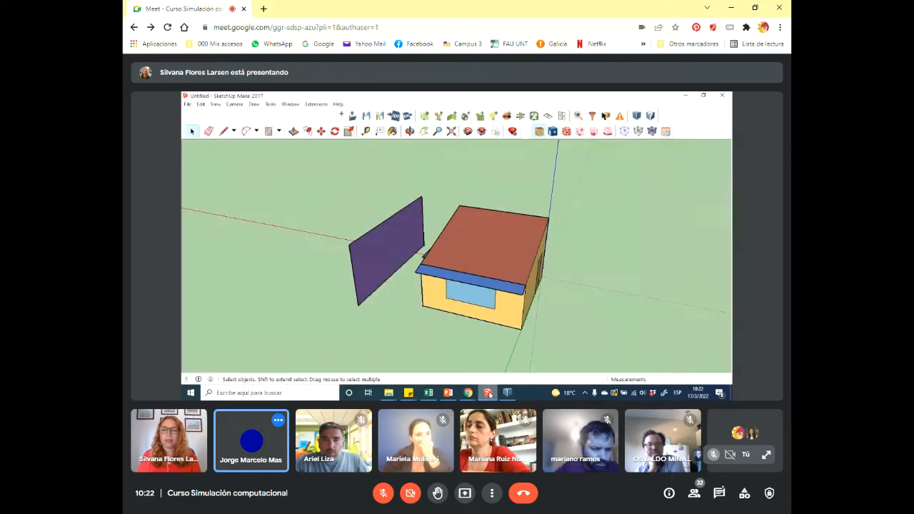
pyautogui.click(317, 104)
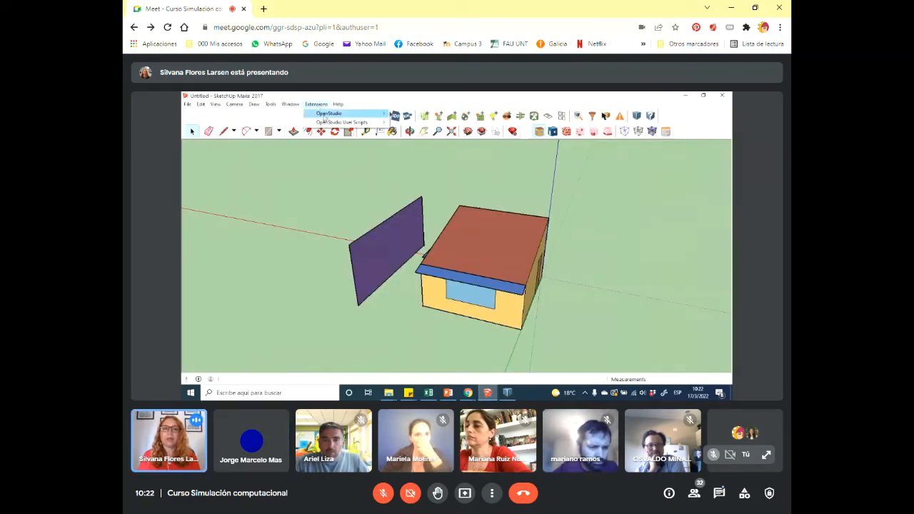
pyautogui.moveTo(329, 126)
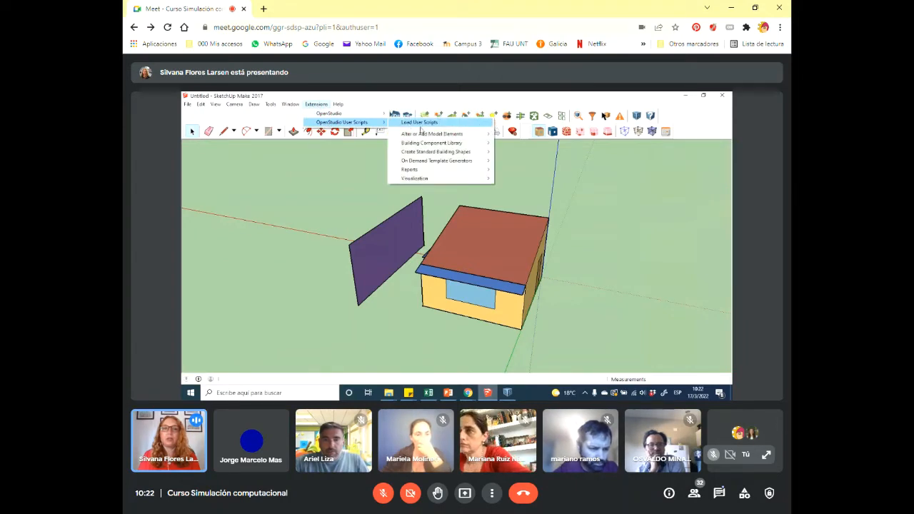
pyautogui.moveTo(422, 137)
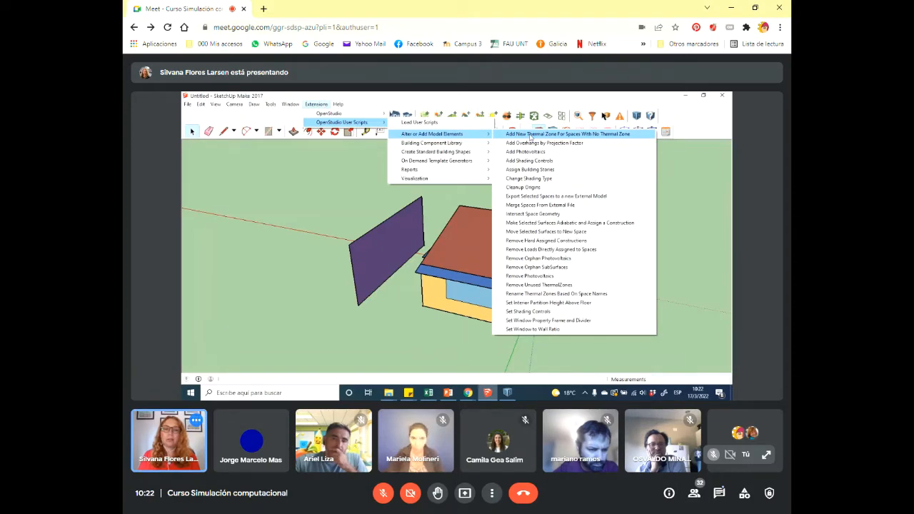
pyautogui.click(318, 162)
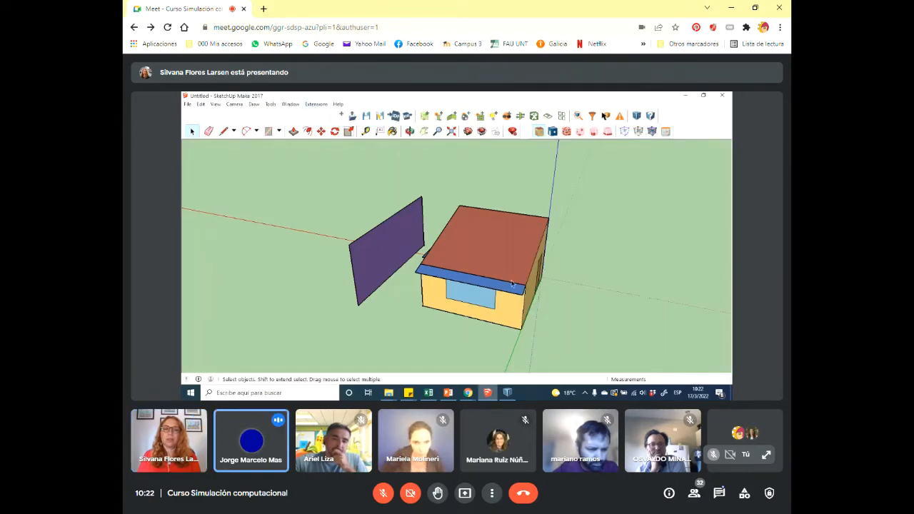
# - Switch to OpenStudio and examine the house geometry from several sides in the 3D view
pyautogui.click(636, 116)
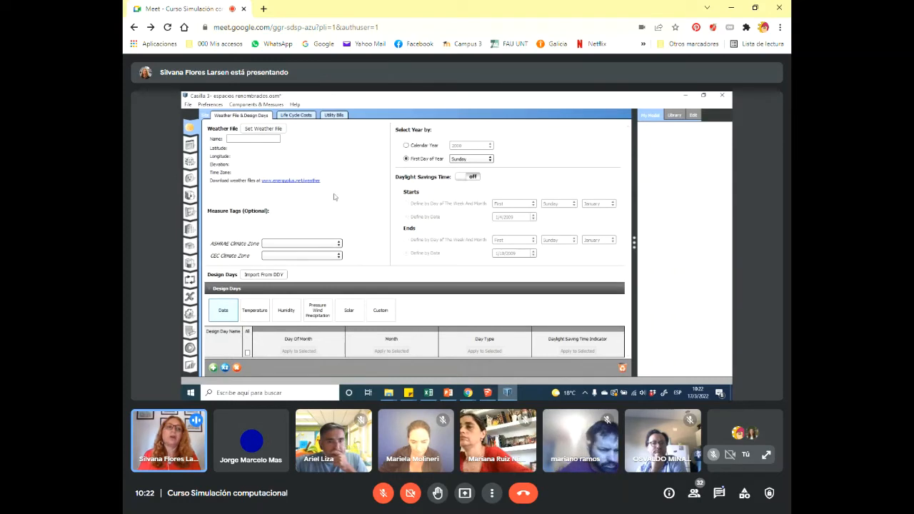
pyautogui.click(189, 212)
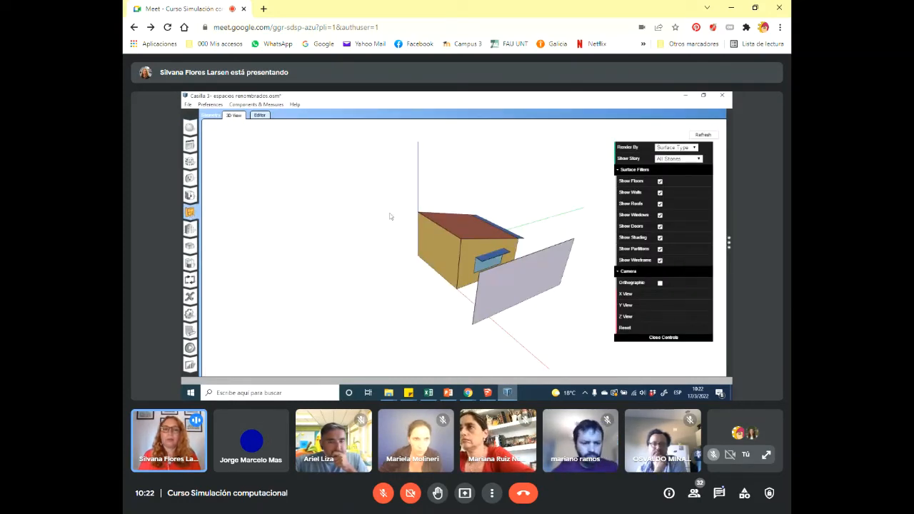
pyautogui.moveTo(390, 216)
pyautogui.mouseDown()
pyautogui.moveTo(400, 230)
pyautogui.moveTo(500, 225)
pyautogui.moveTo(349, 264)
pyautogui.moveTo(437, 299)
pyautogui.moveTo(448, 263)
pyautogui.moveTo(428, 244)
pyautogui.moveTo(445, 298)
pyautogui.moveTo(503, 278)
pyautogui.moveTo(477, 306)
pyautogui.moveTo(400, 302)
pyautogui.moveTo(466, 280)
pyautogui.mouseUp()
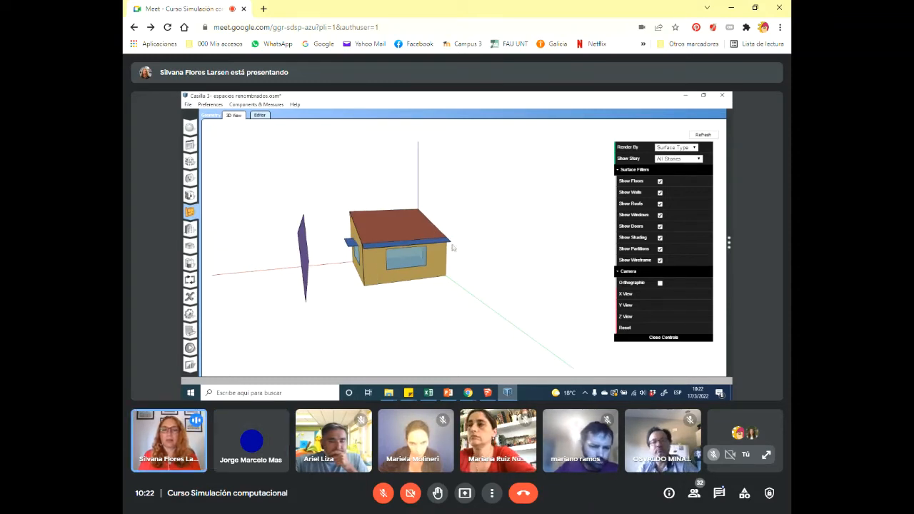
pyautogui.moveTo(452, 247)
pyautogui.mouseDown()
pyautogui.moveTo(322, 281)
pyautogui.moveTo(343, 257)
pyautogui.moveTo(460, 267)
pyautogui.moveTo(434, 252)
pyautogui.moveTo(462, 241)
pyautogui.moveTo(452, 231)
pyautogui.moveTo(457, 239)
pyautogui.mouseUp()
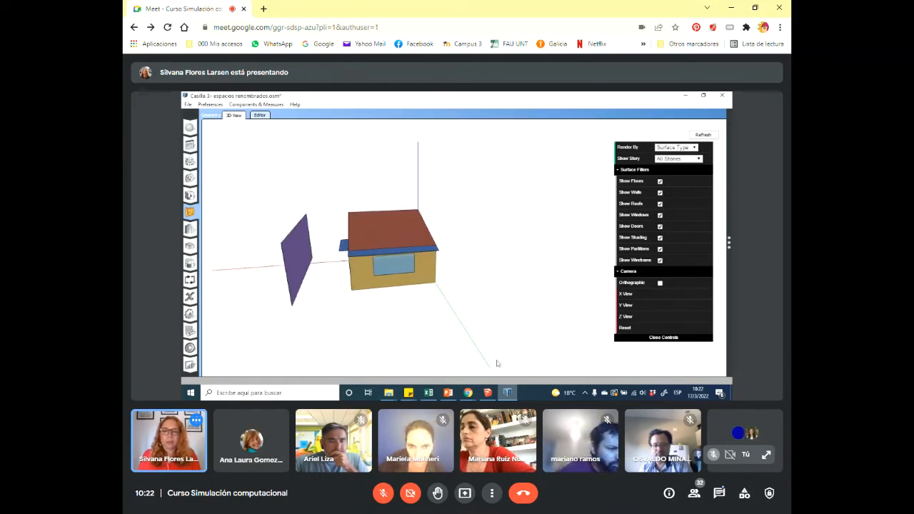
pyautogui.moveTo(490, 394)
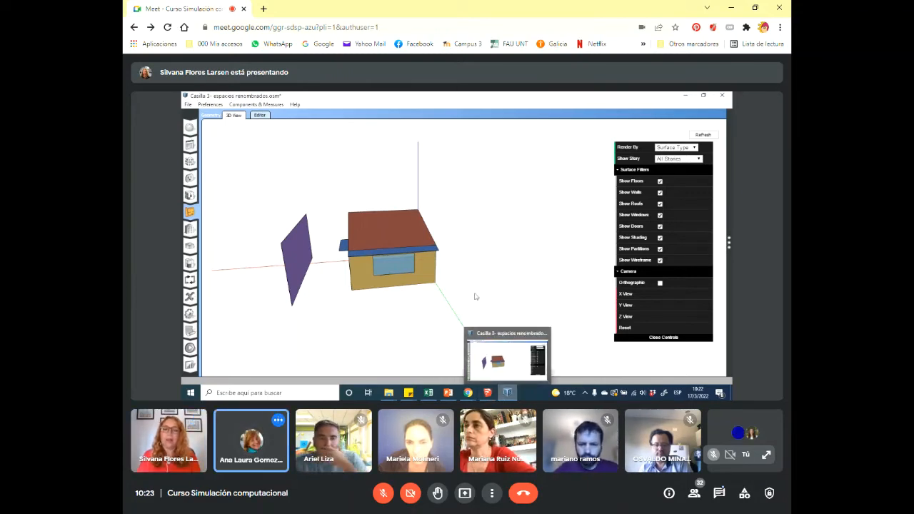
# - Switch to SketchUp, widen the eave above the front window by moving its outer edge outward along the red axis, and leave its shading group
pyautogui.click(487, 393)
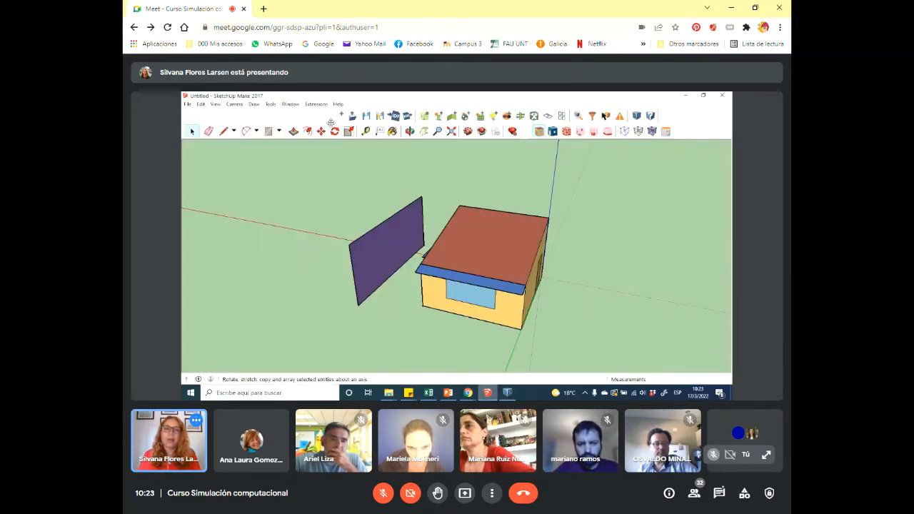
pyautogui.click(316, 104)
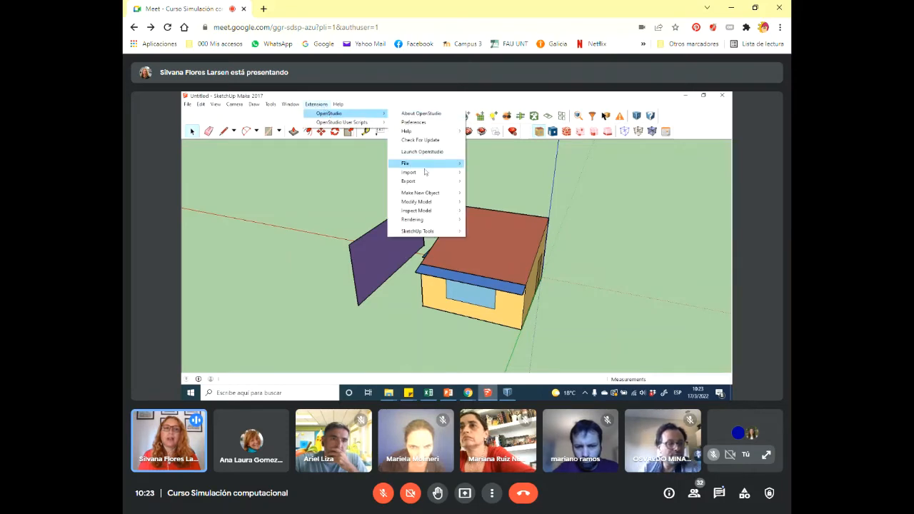
pyautogui.moveTo(421, 164)
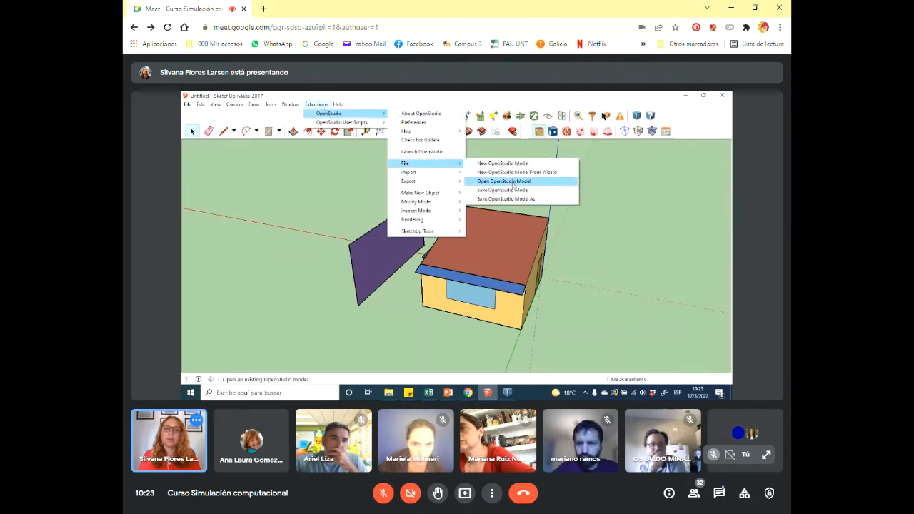
pyautogui.click(494, 287)
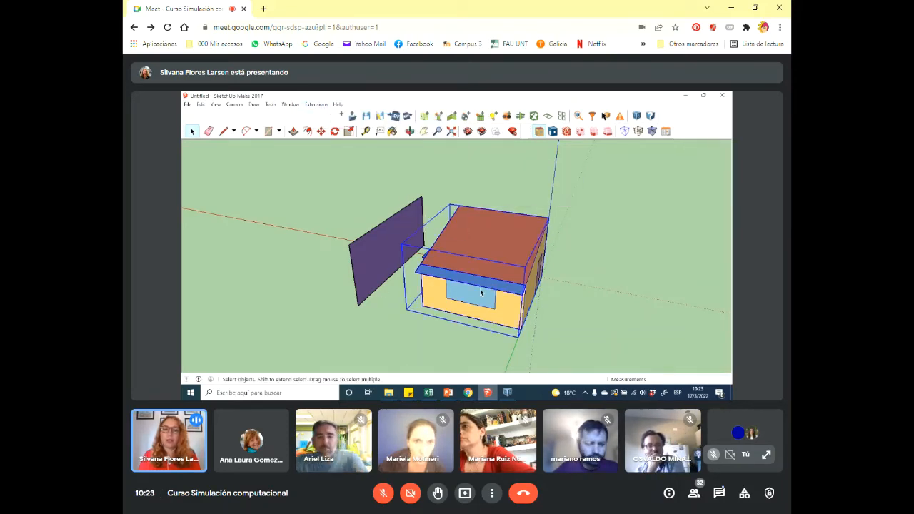
pyautogui.doubleClick(479, 289)
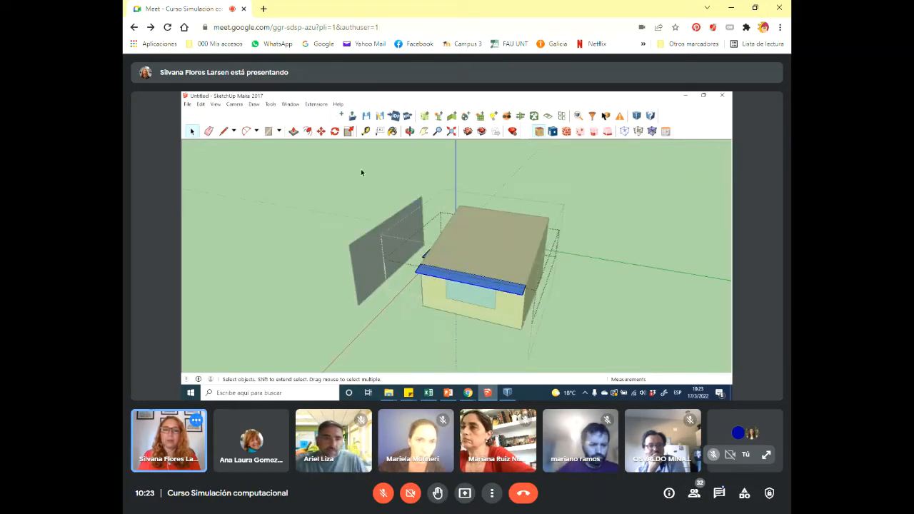
pyautogui.press('m')
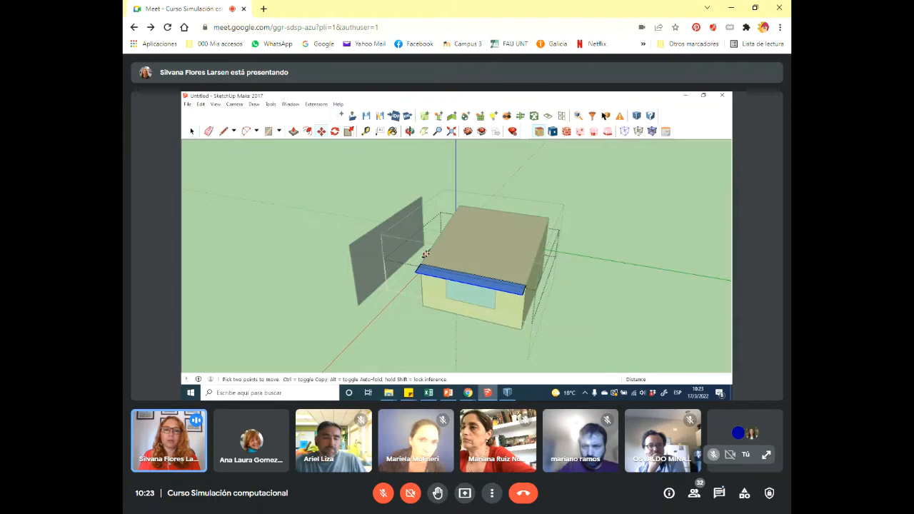
pyautogui.click(460, 280)
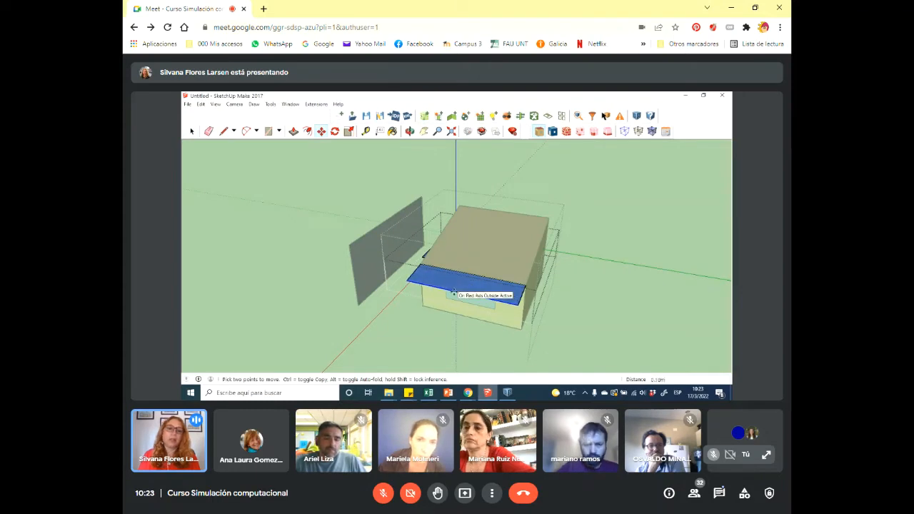
pyautogui.click(454, 292)
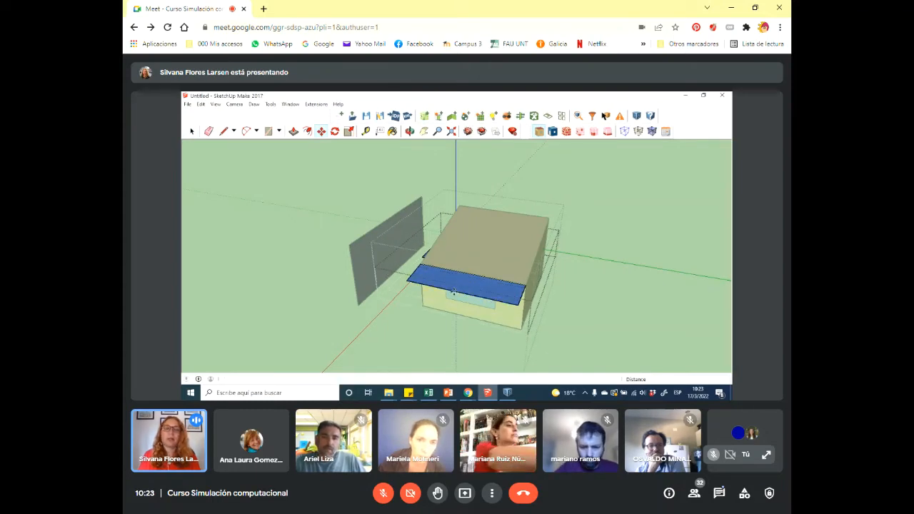
pyautogui.click(317, 103)
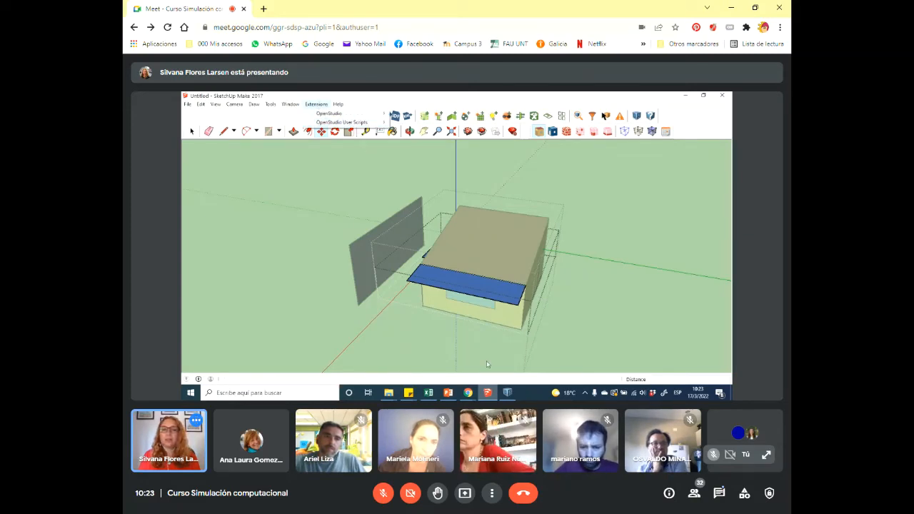
pyautogui.click(333, 173)
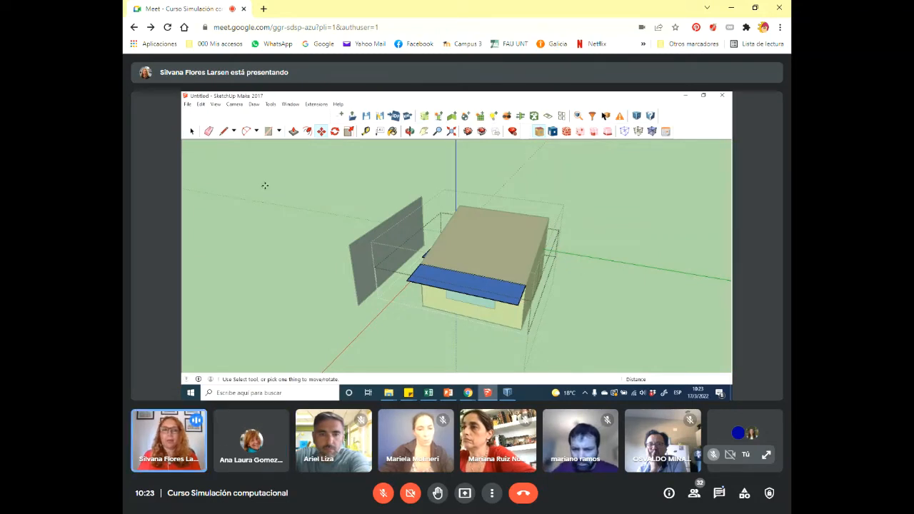
pyautogui.press('space')
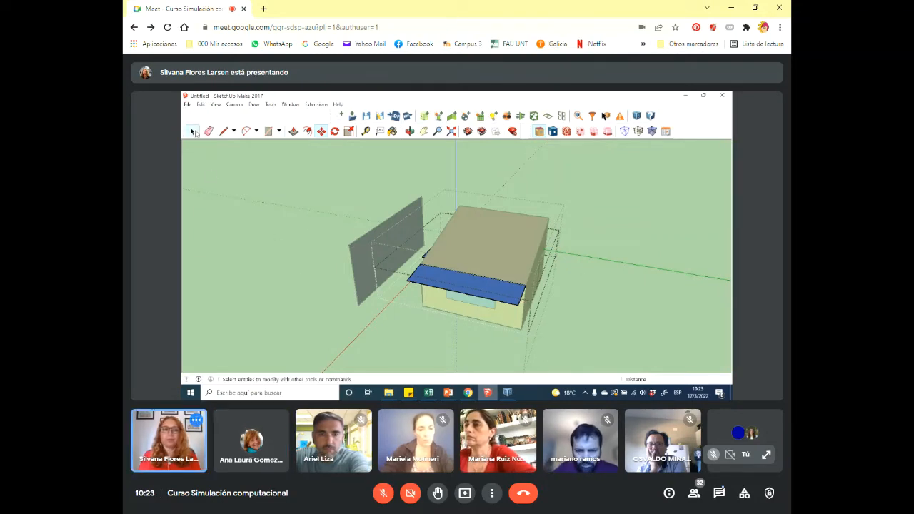
pyautogui.moveTo(220, 185); pyautogui.dragTo(431, 336, button='middle')
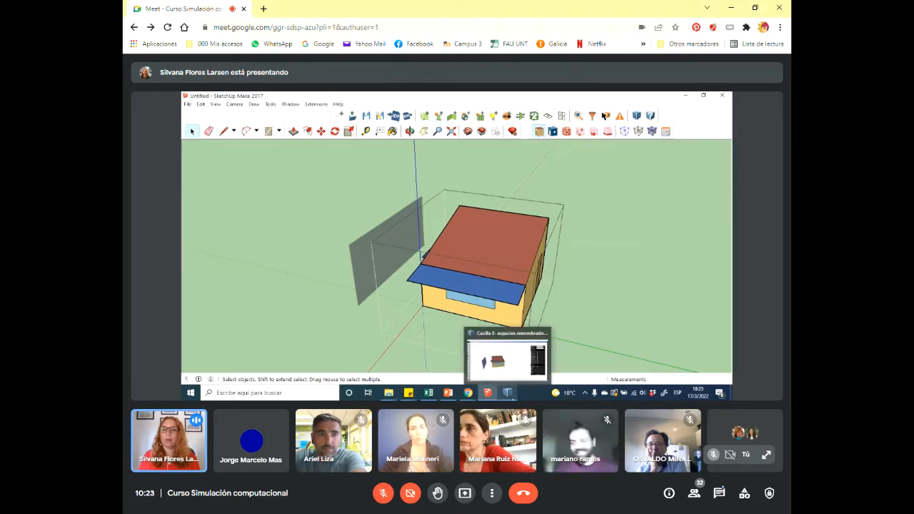
# - Switch back to OpenStudio and inspect the name, surface type and space of the east wall, north window and eave in the 3D view
pyautogui.click(507, 392)
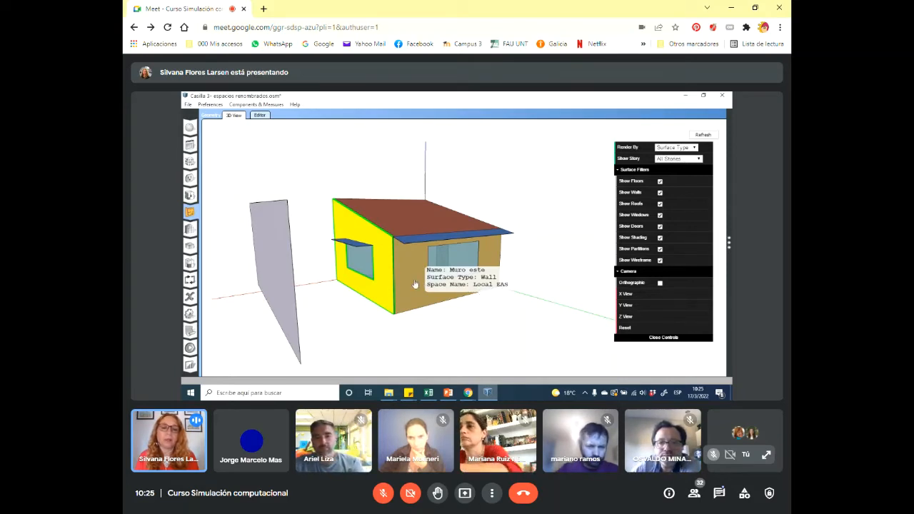
pyautogui.click(465, 261)
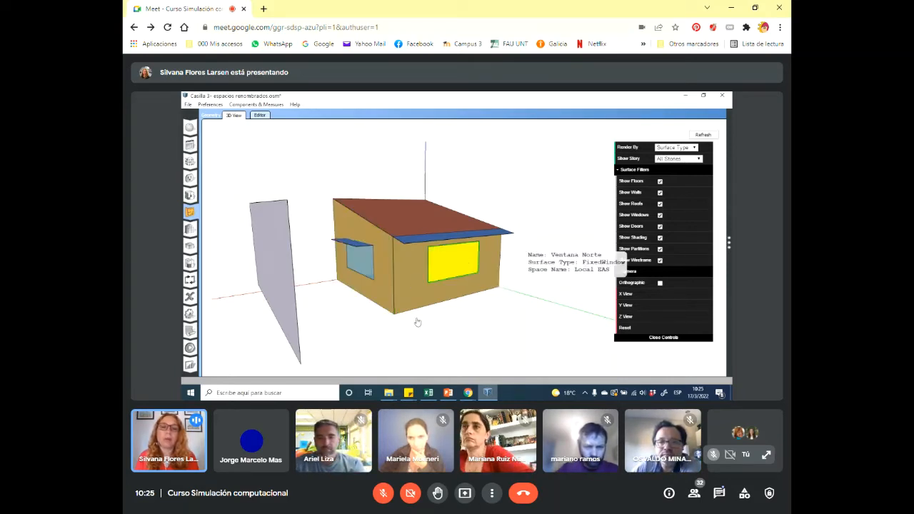
pyautogui.click(434, 238)
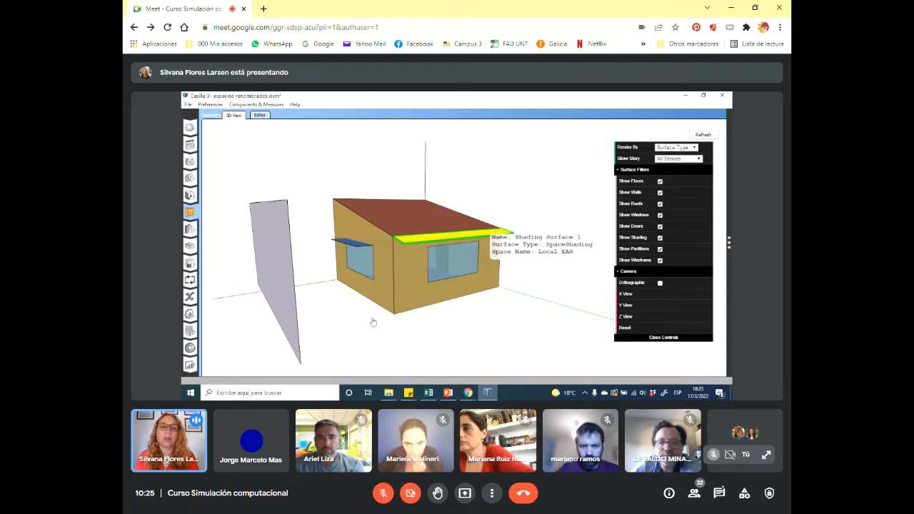
pyautogui.click(452, 309)
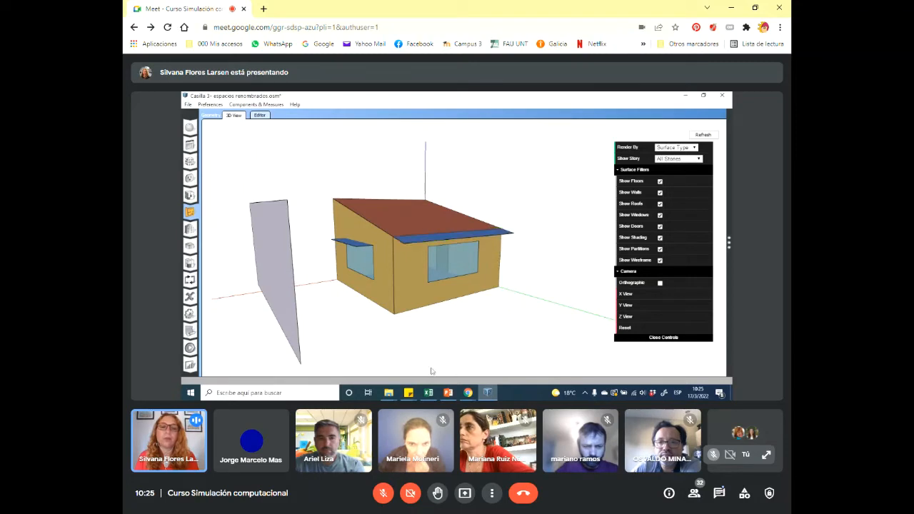
# - Render the 3D view by Boundary to examine the surfaces' boundary conditions, and return the rendering to Surface Type
pyautogui.click(694, 147)
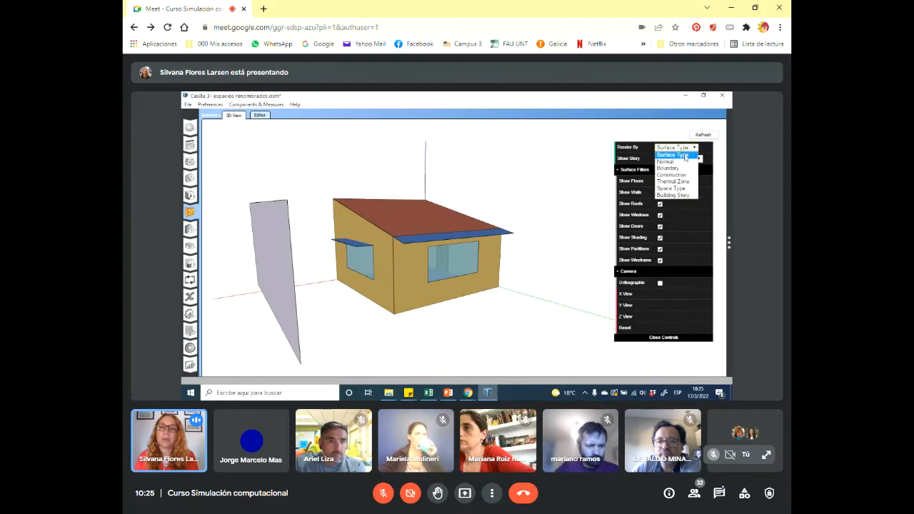
pyautogui.click(671, 167)
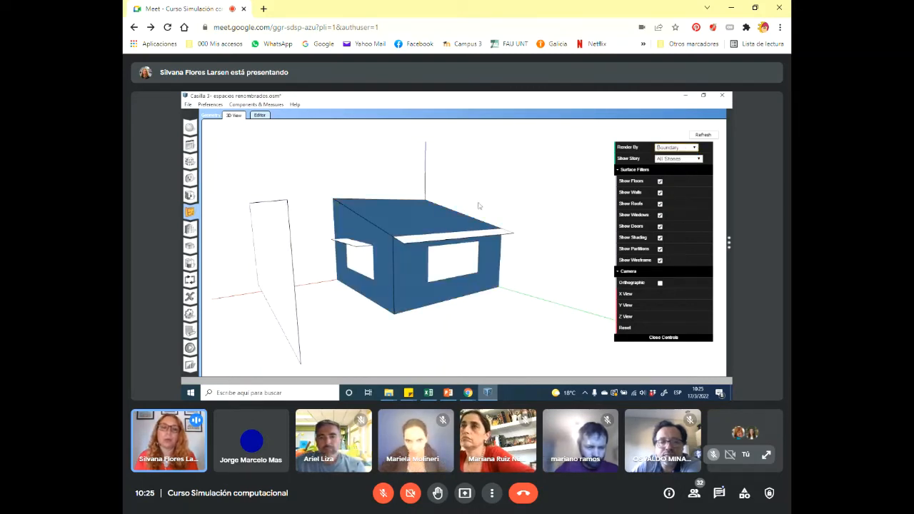
pyautogui.moveTo(478, 206); pyautogui.dragTo(463, 190)
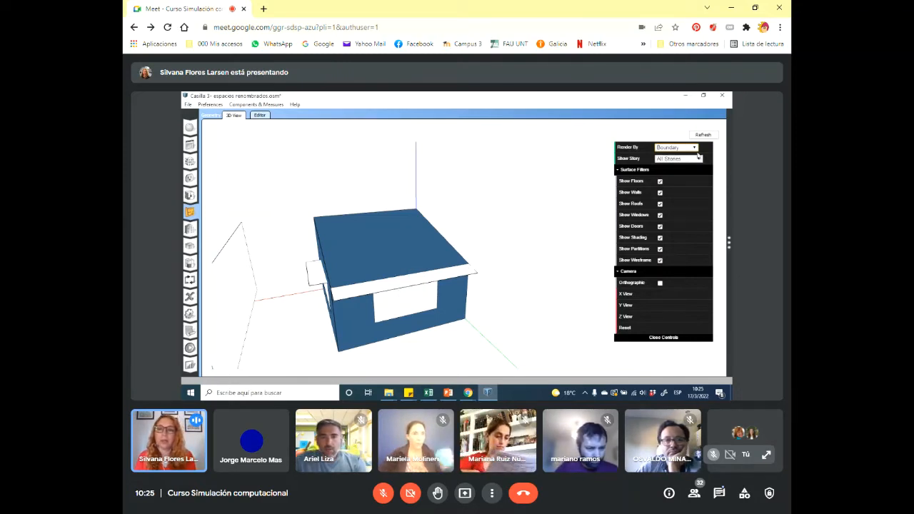
pyautogui.click(676, 147)
pyautogui.click(681, 156)
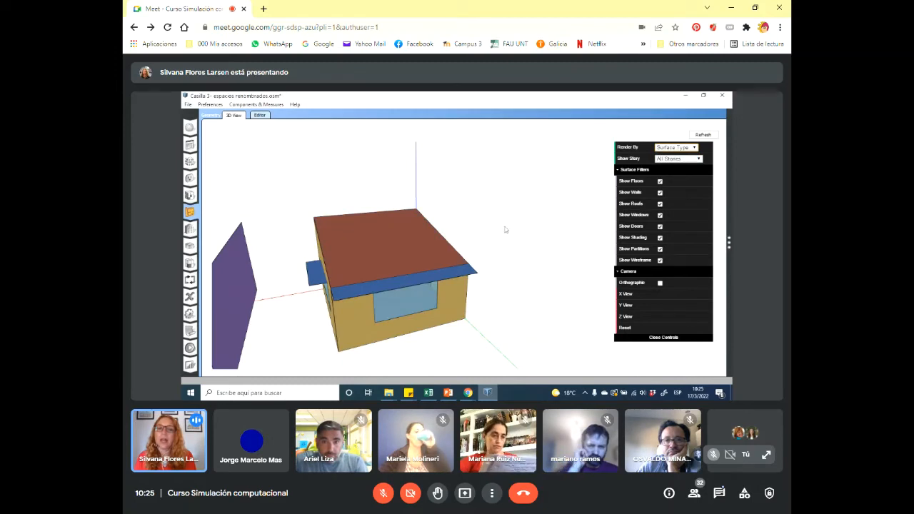
pyautogui.scroll(-3, 506, 230)
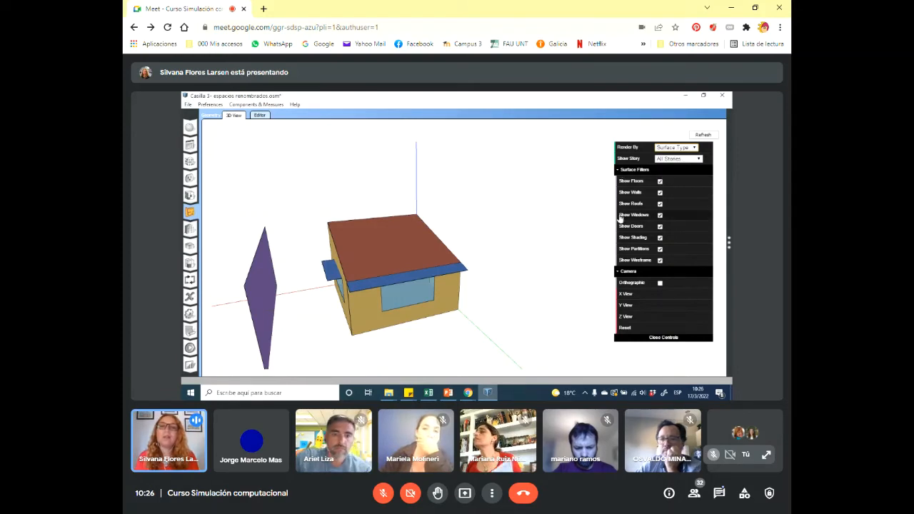
# - Isolate the windows in the 3D view by hiding floors, walls, roofs, doors, shading, partitions and the wireframe
pyautogui.click(659, 193)
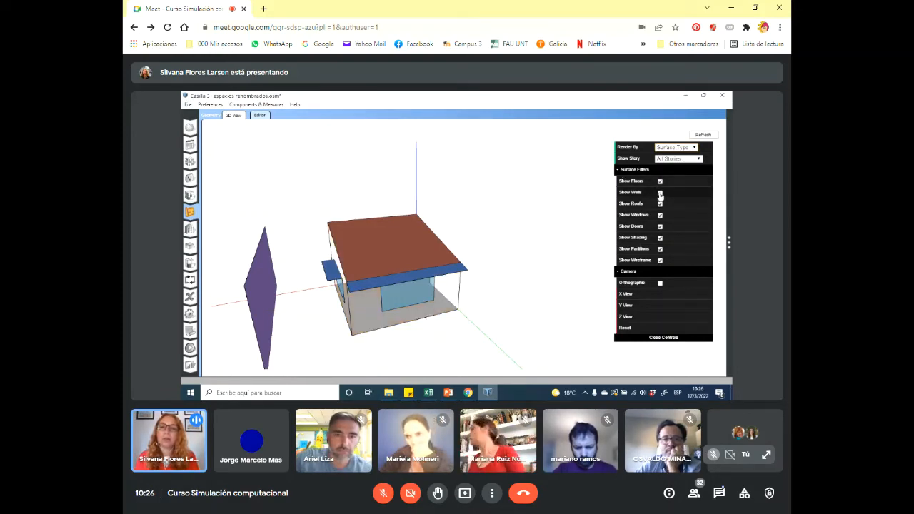
pyautogui.click(660, 193)
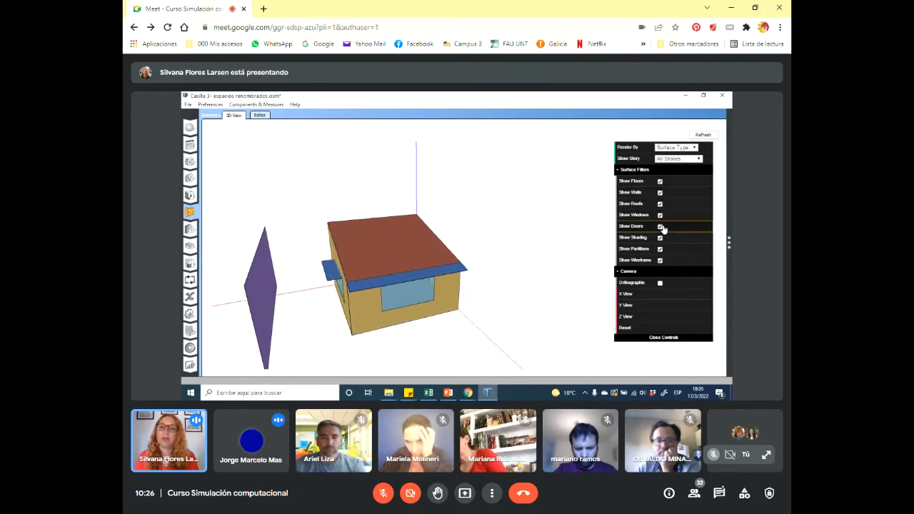
pyautogui.click(660, 203)
pyautogui.click(659, 193)
pyautogui.click(660, 181)
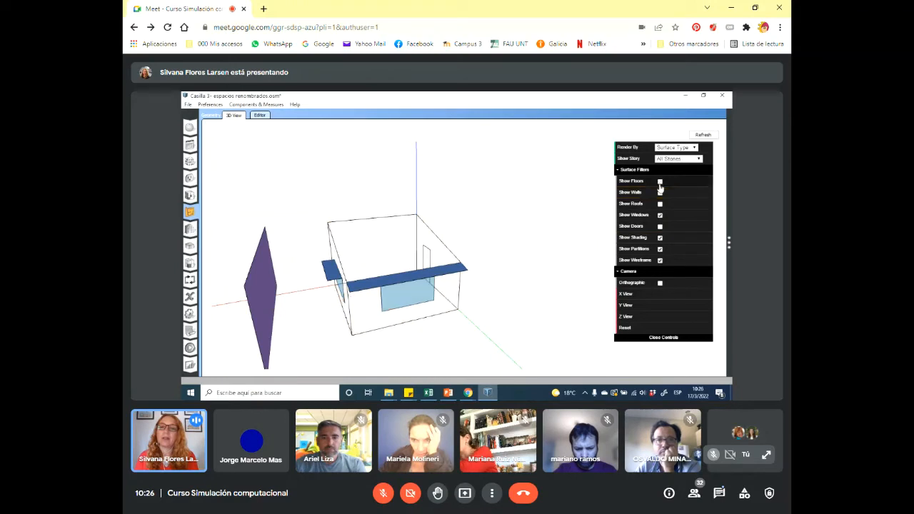
pyautogui.click(660, 238)
pyautogui.click(659, 248)
pyautogui.click(659, 260)
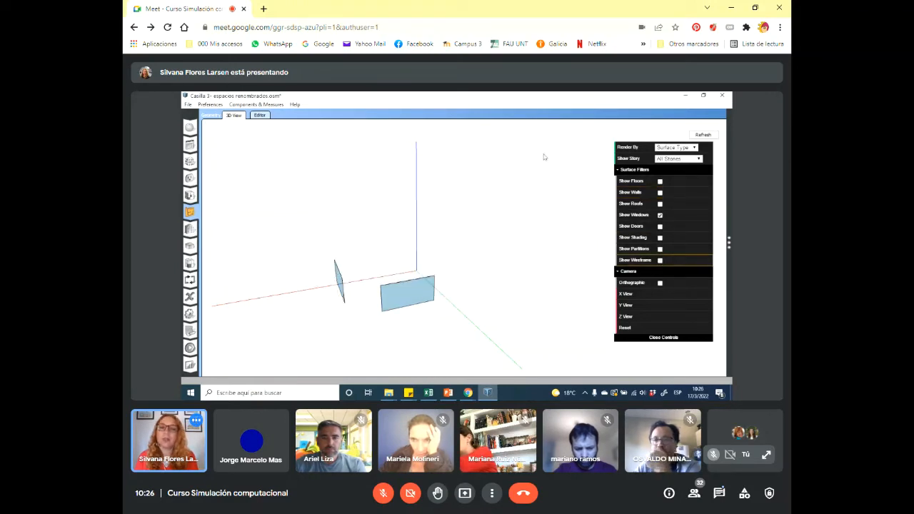
# - Show the wireframe, partitions, shading, doors, roofs, walls and floors again and examine the whole house from different sides
pyautogui.click(659, 261)
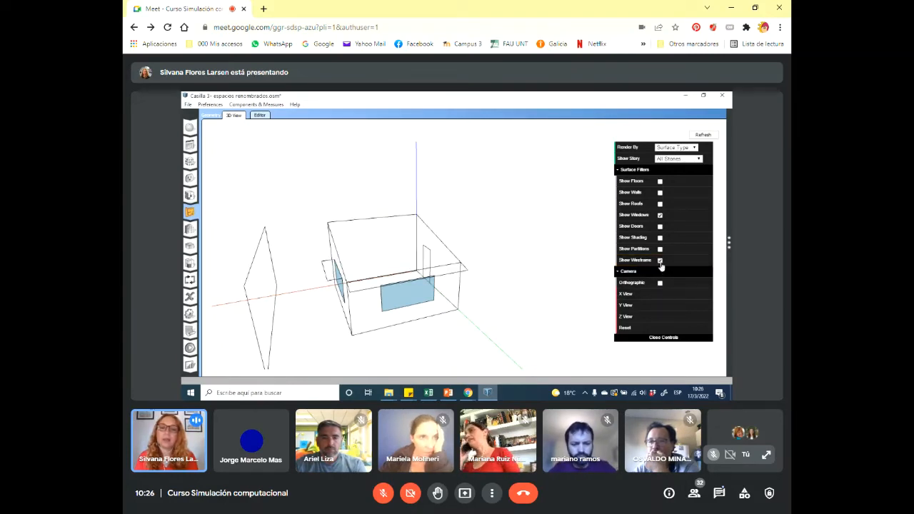
pyautogui.click(660, 249)
pyautogui.click(660, 237)
pyautogui.click(660, 226)
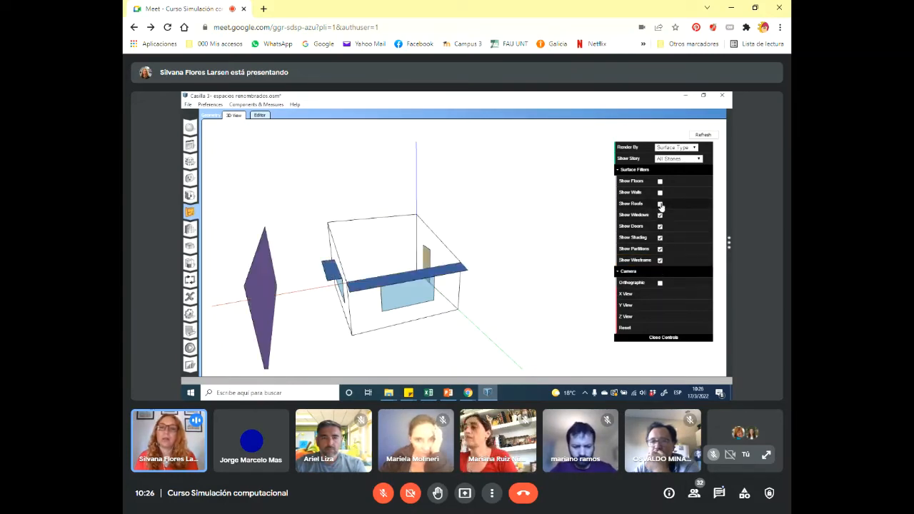
pyautogui.click(660, 203)
pyautogui.click(660, 192)
pyautogui.click(660, 181)
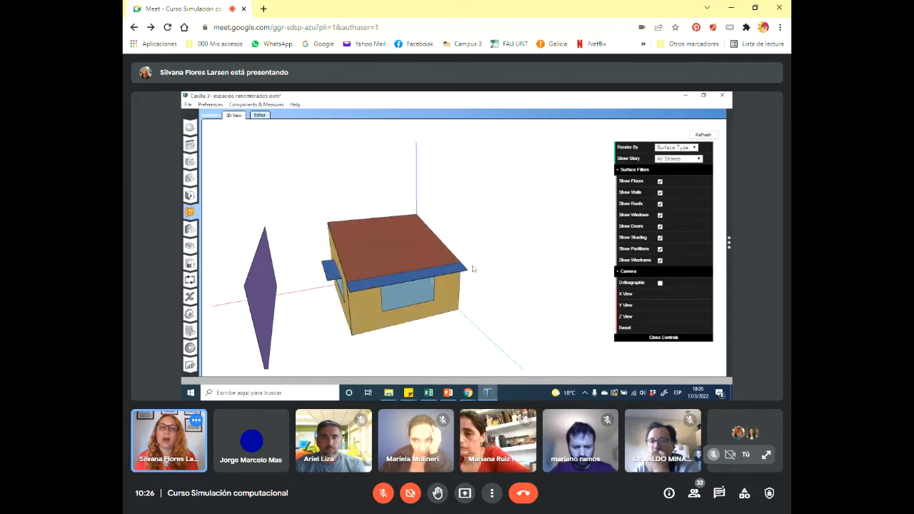
pyautogui.moveTo(313, 309); pyautogui.dragTo(369, 310)
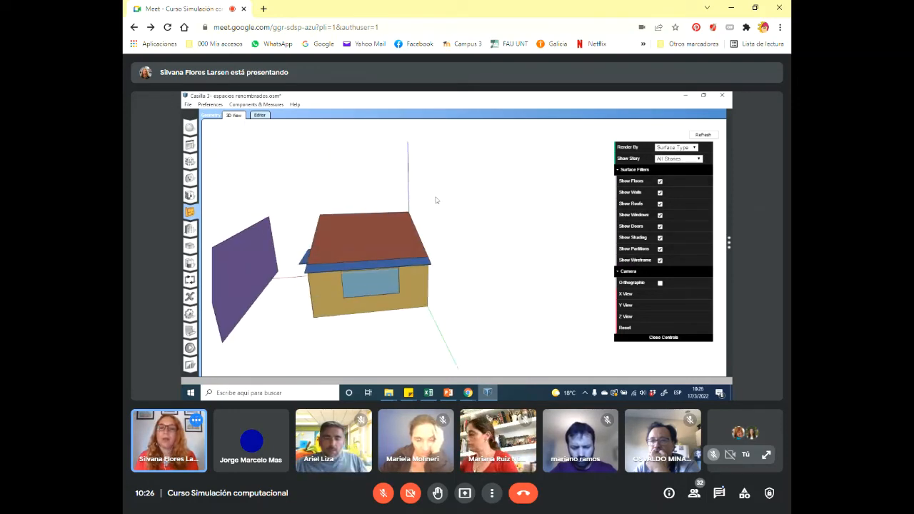
pyautogui.moveTo(300, 176)
pyautogui.mouseDown()
pyautogui.moveTo(392, 178)
pyautogui.moveTo(367, 179)
pyautogui.mouseUp()
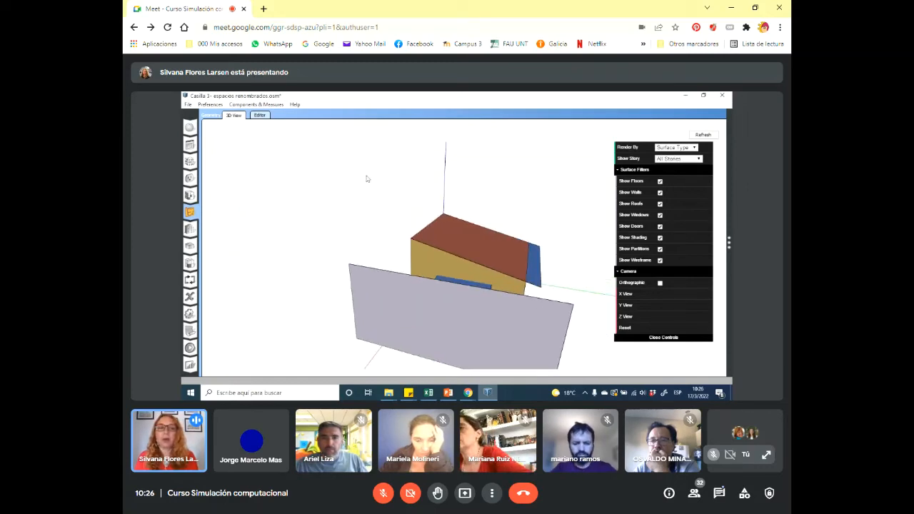
# - Examine the house's eaves, windows and detached shading surface from the other sides in the 3D view
pyautogui.moveTo(578, 198)
pyautogui.mouseDown()
pyautogui.moveTo(526, 210)
pyautogui.moveTo(524, 193)
pyautogui.mouseUp()
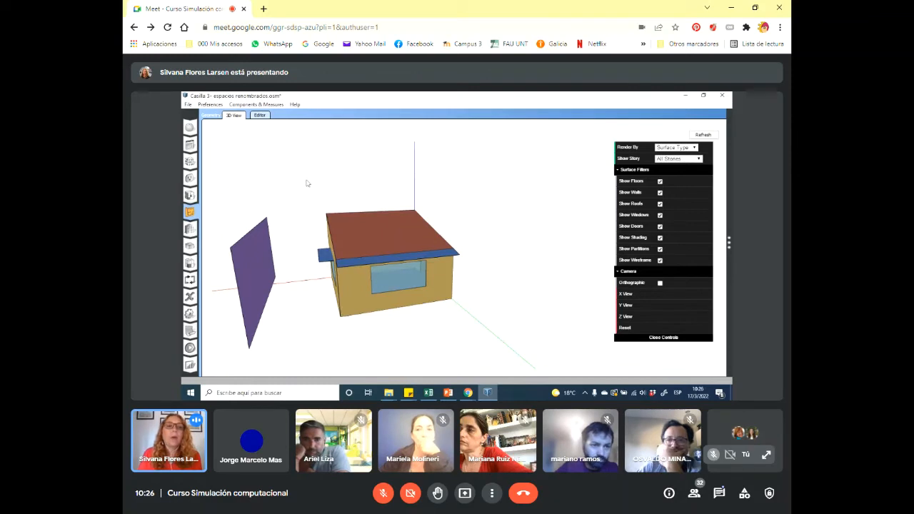
pyautogui.moveTo(307, 184); pyautogui.dragTo(315, 185)
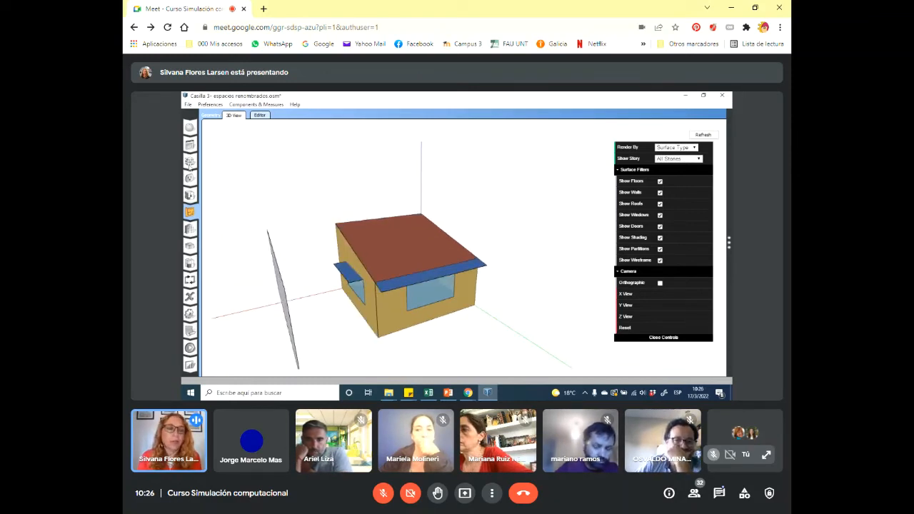
# - Open the model's materials and review the 1/2IN Gypsum properties, including the roughness options and the solar absorptance
pyautogui.click(189, 161)
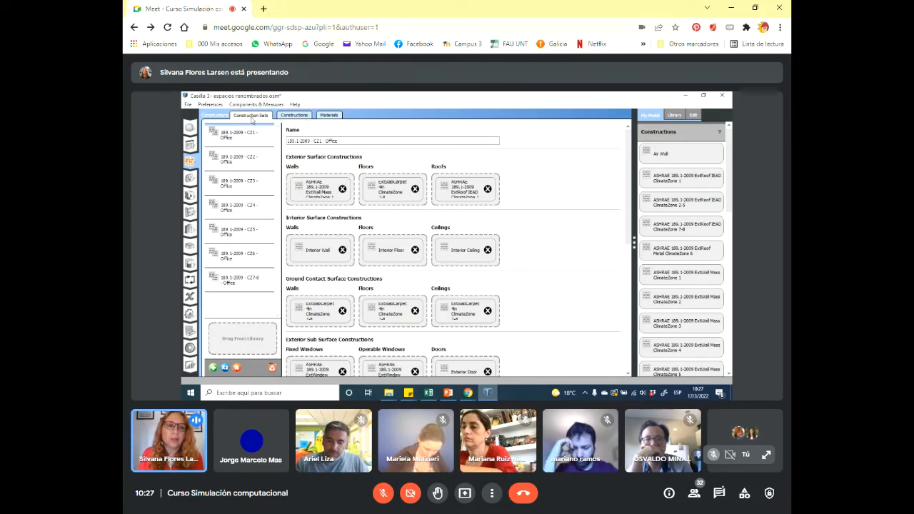
pyautogui.click(335, 119)
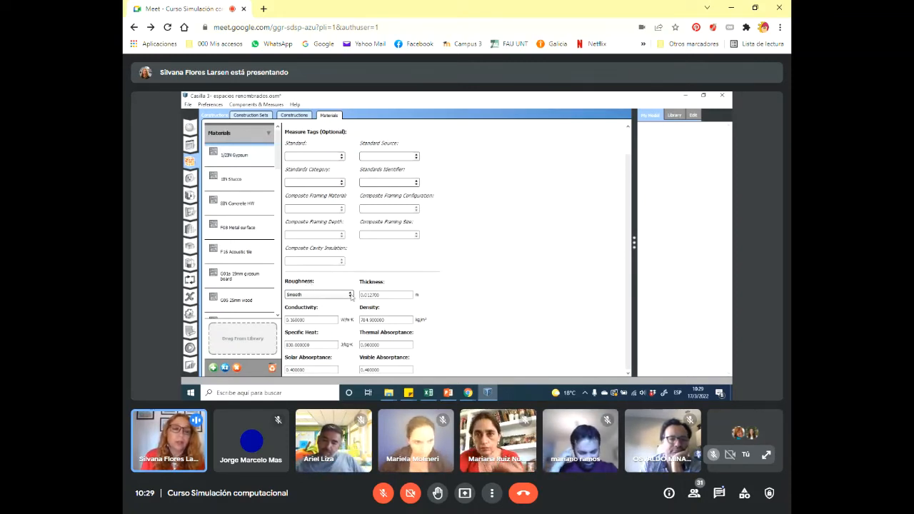
pyautogui.click(350, 294)
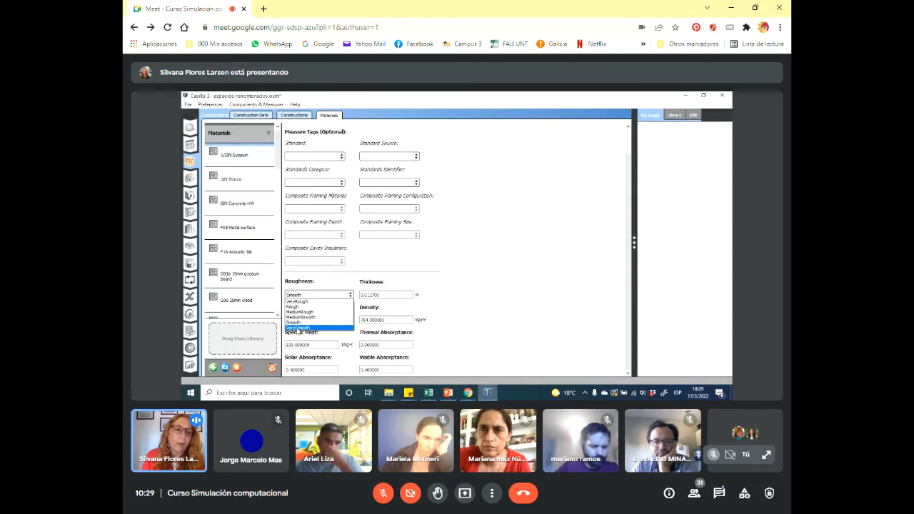
pyautogui.click(351, 294)
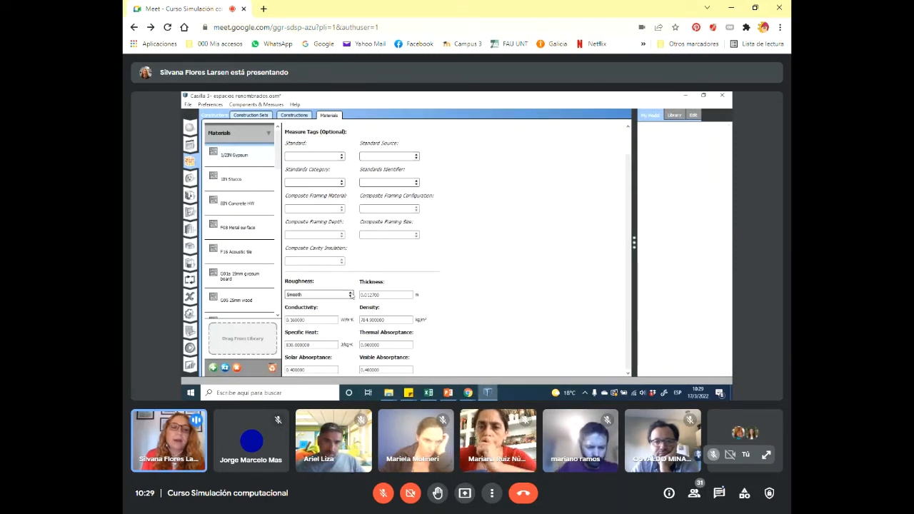
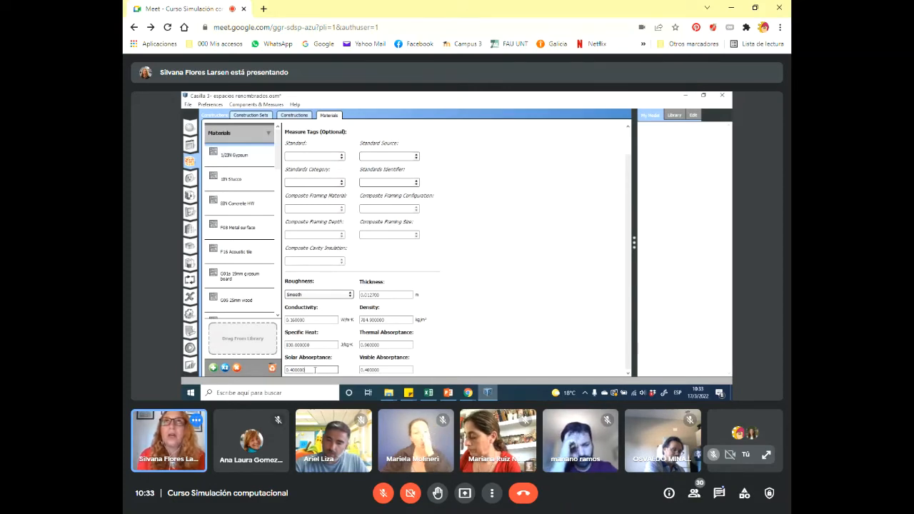
pyautogui.click(314, 370)
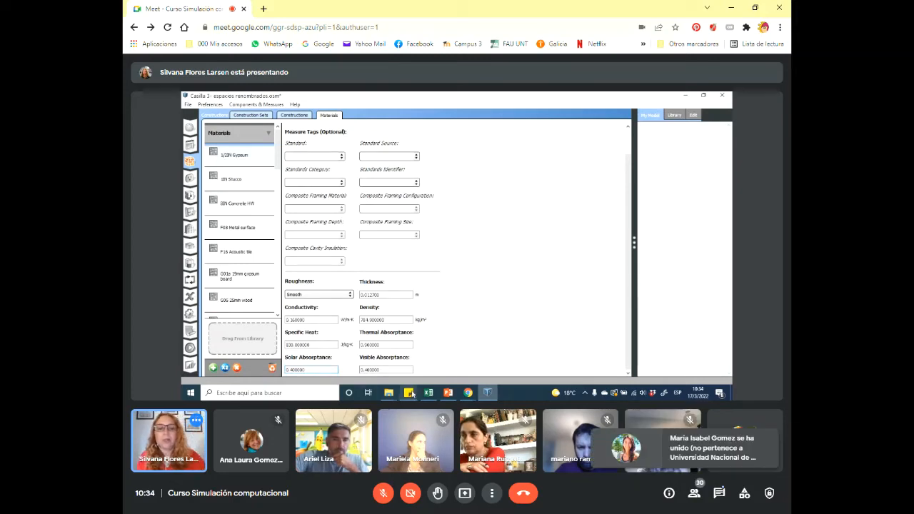
pyautogui.click(389, 392)
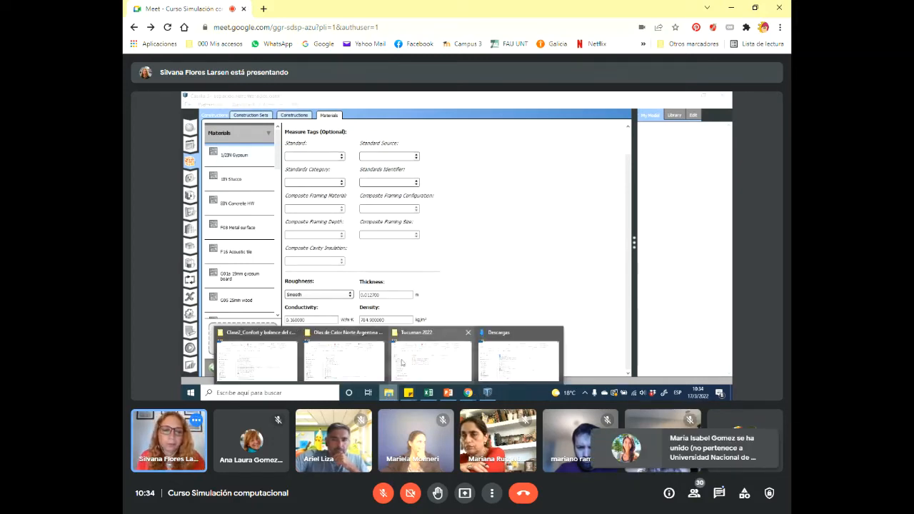
pyautogui.click(401, 363)
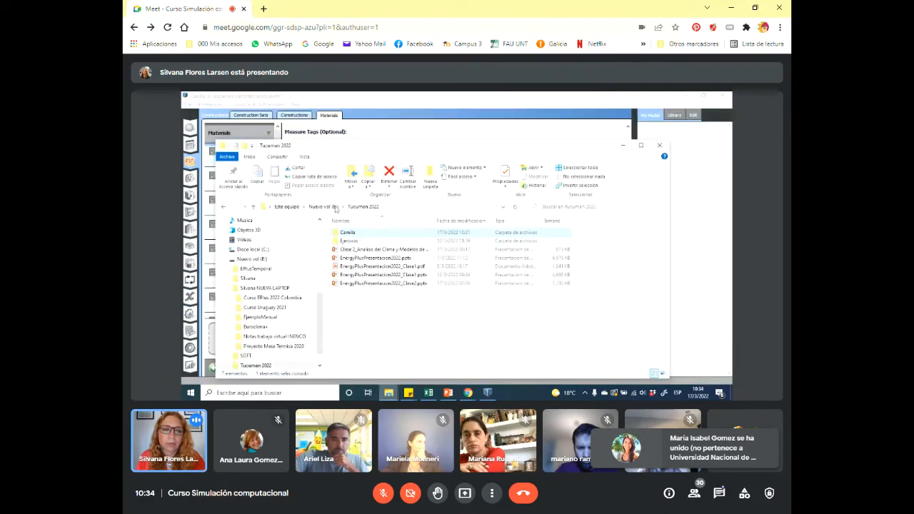
pyautogui.click(321, 206)
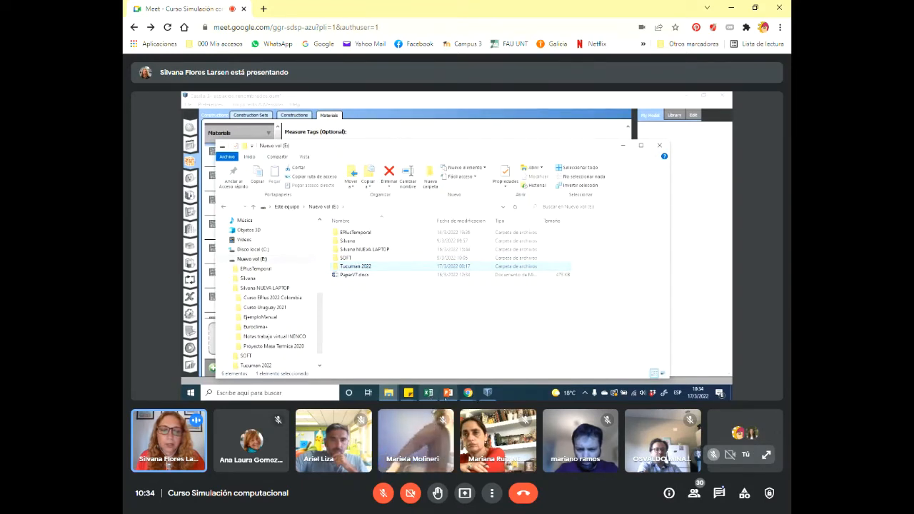
pyautogui.moveTo(468, 393)
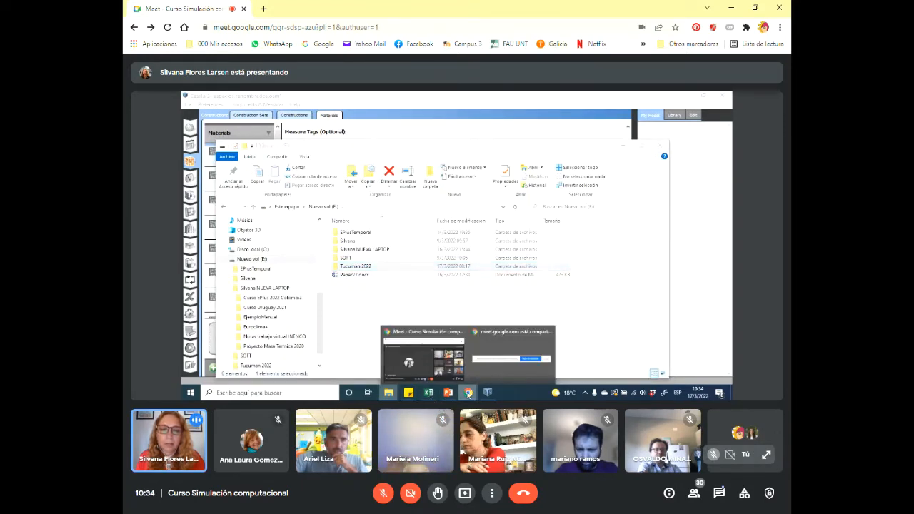
pyautogui.click(425, 357)
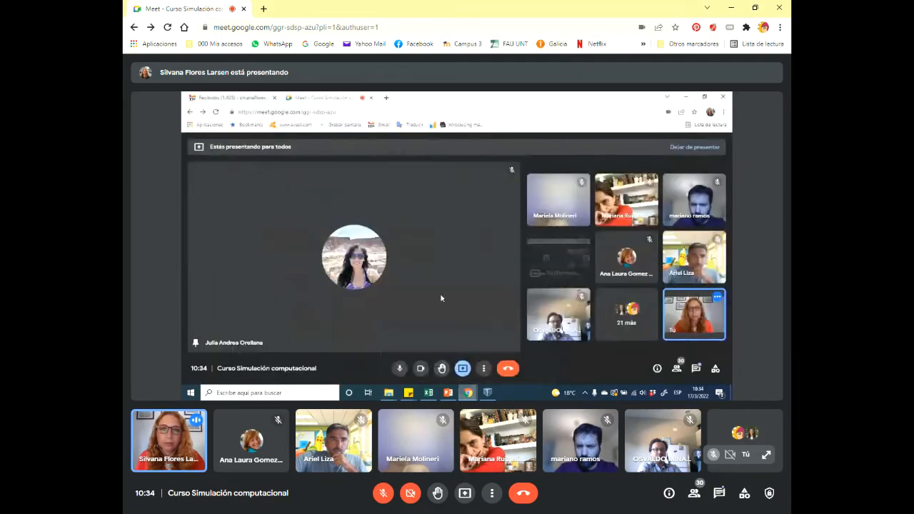
pyautogui.moveTo(491, 395)
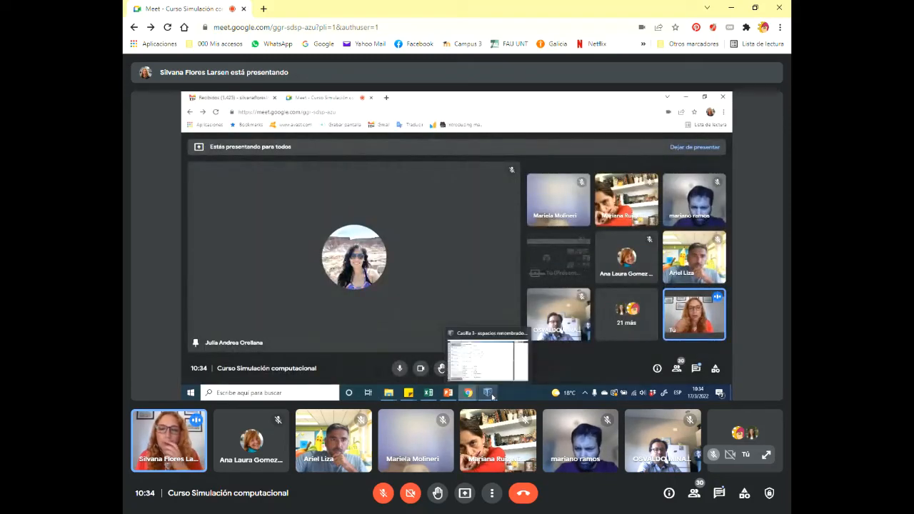
pyautogui.moveTo(389, 393)
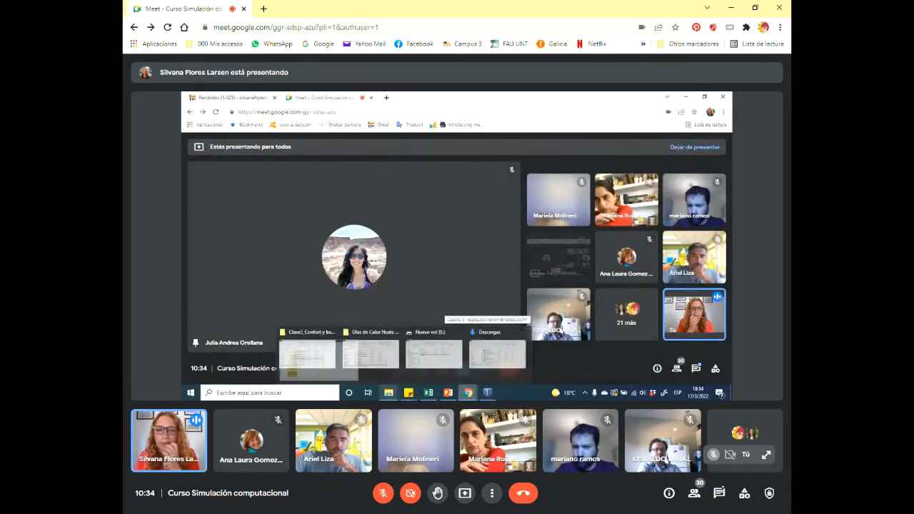
pyautogui.moveTo(443, 397)
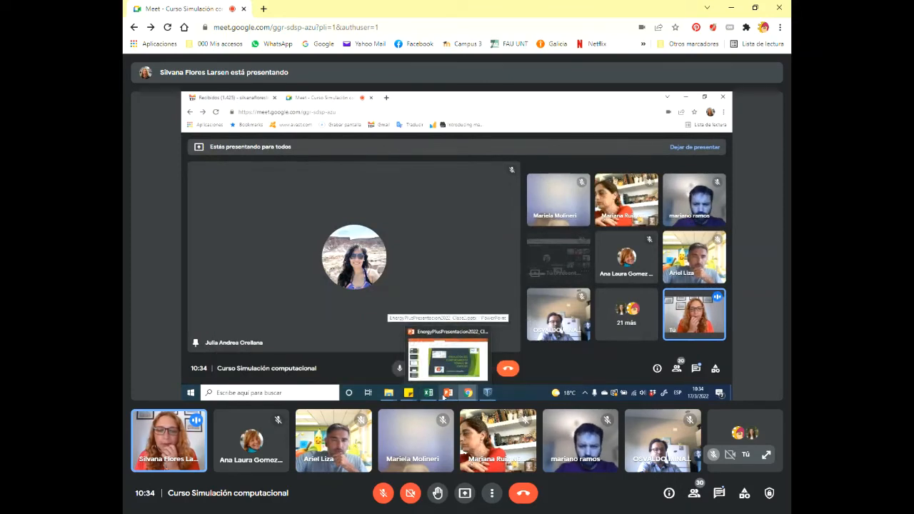
pyautogui.click(487, 393)
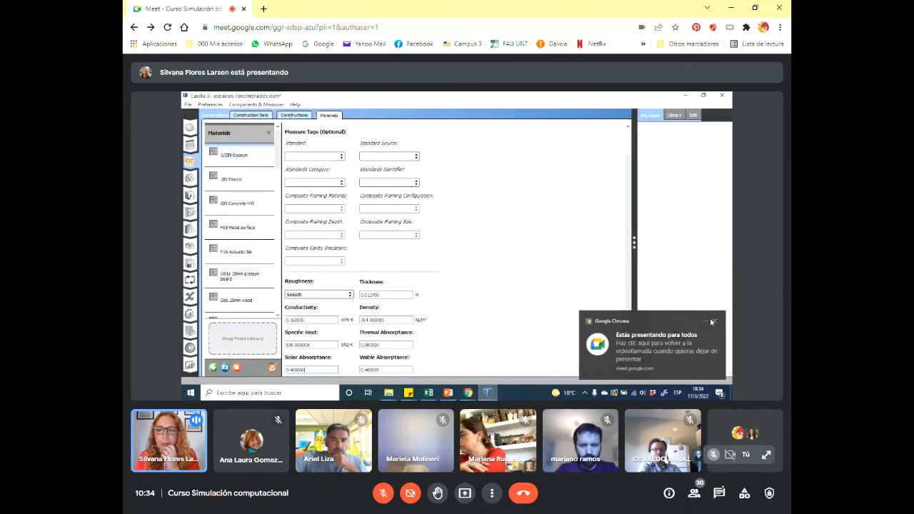
pyautogui.click(712, 322)
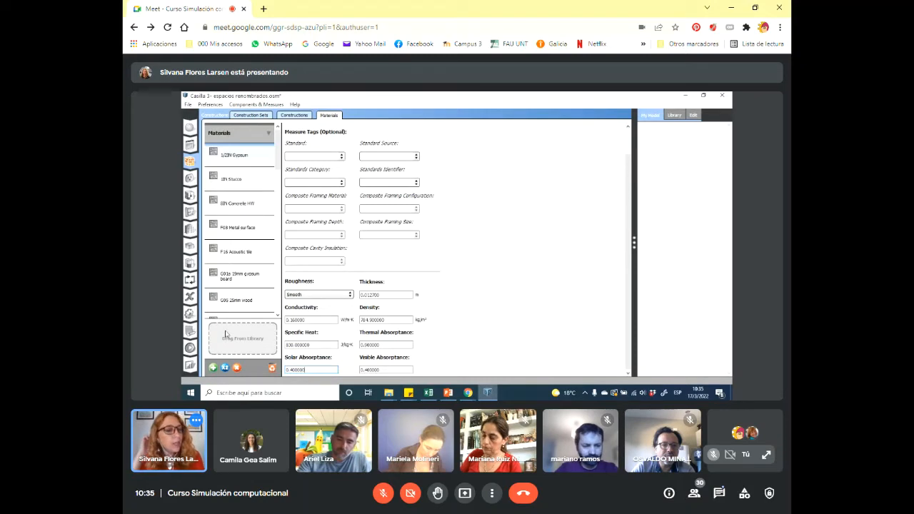
# - Create a new material and name it Ladrillo hueco 18cm
pyautogui.click(213, 368)
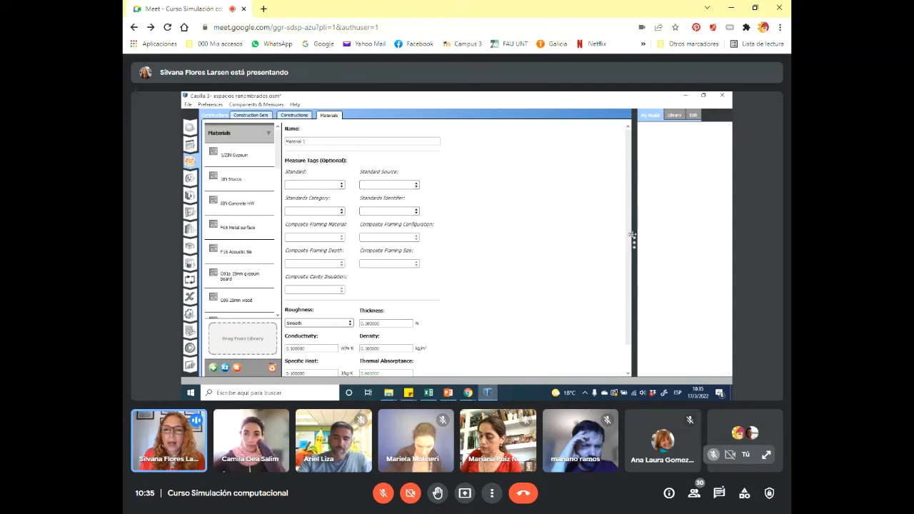
pyautogui.scroll(-1, 630, 243)
pyautogui.scroll(-2, 630, 244)
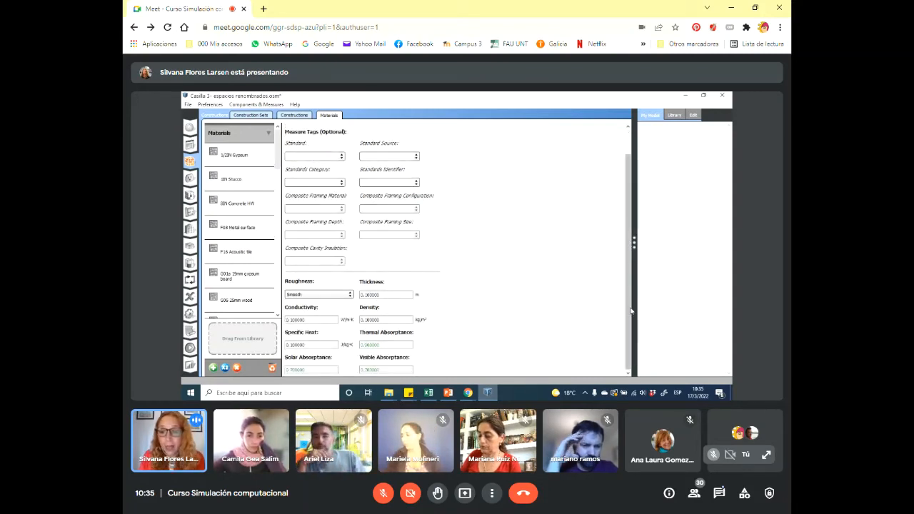
pyautogui.scroll(3, 630, 311)
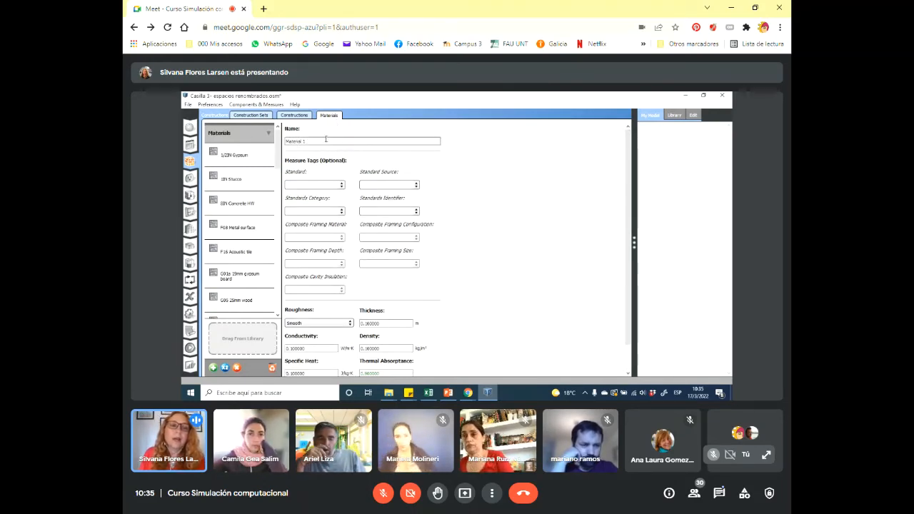
pyautogui.moveTo(324, 140); pyautogui.dragTo(270, 140)
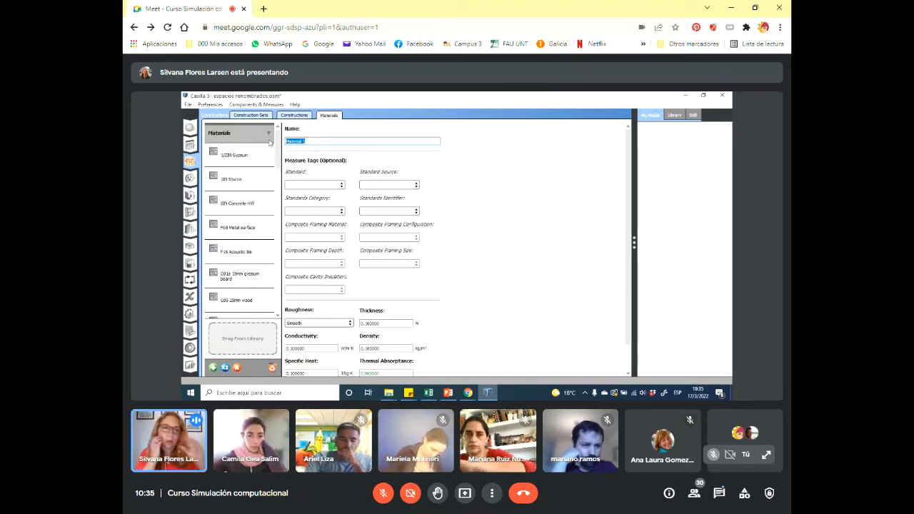
pyautogui.write('casilla')
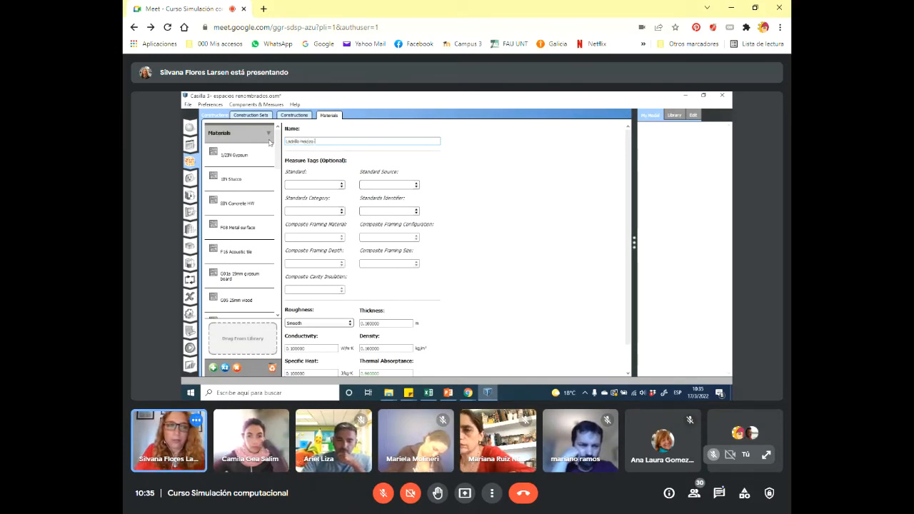
pyautogui.write(' macizo 30')
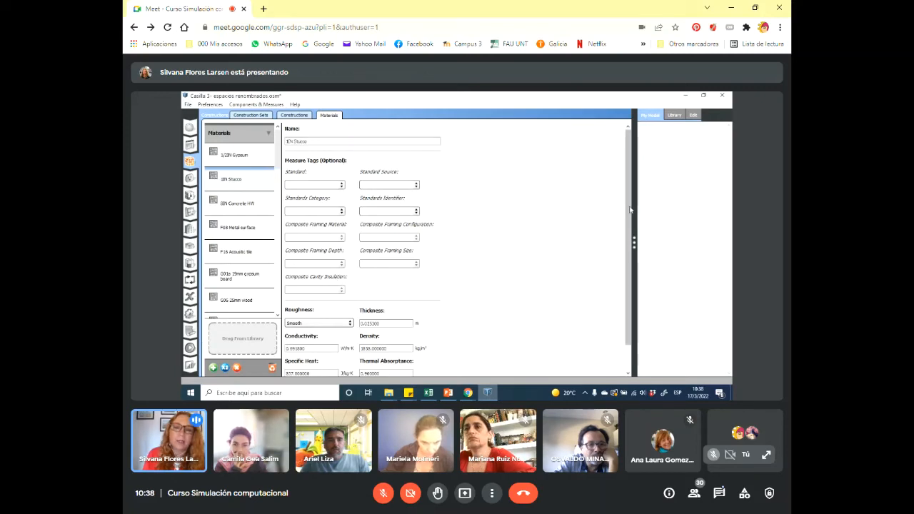
# - Duplicate the 1IN Stucco material and name the copy Revoque
pyautogui.scroll(-1, 629, 209)
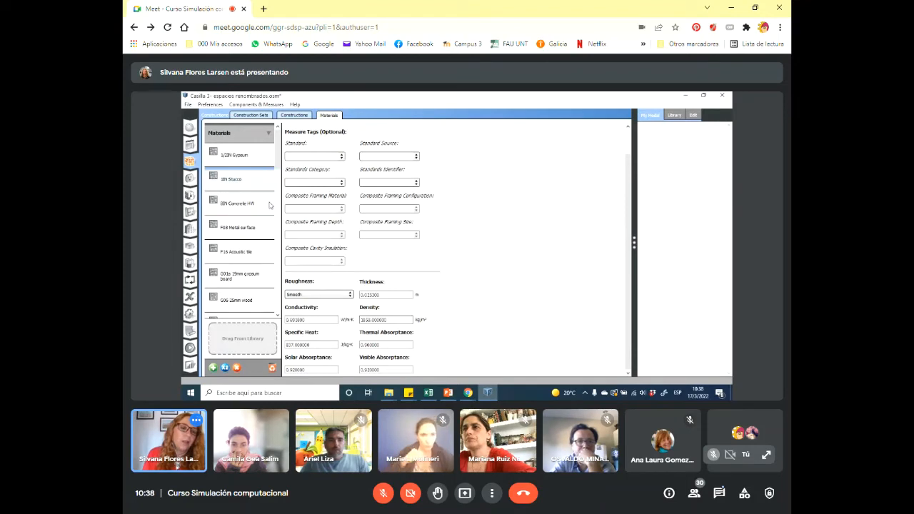
pyautogui.click(224, 369)
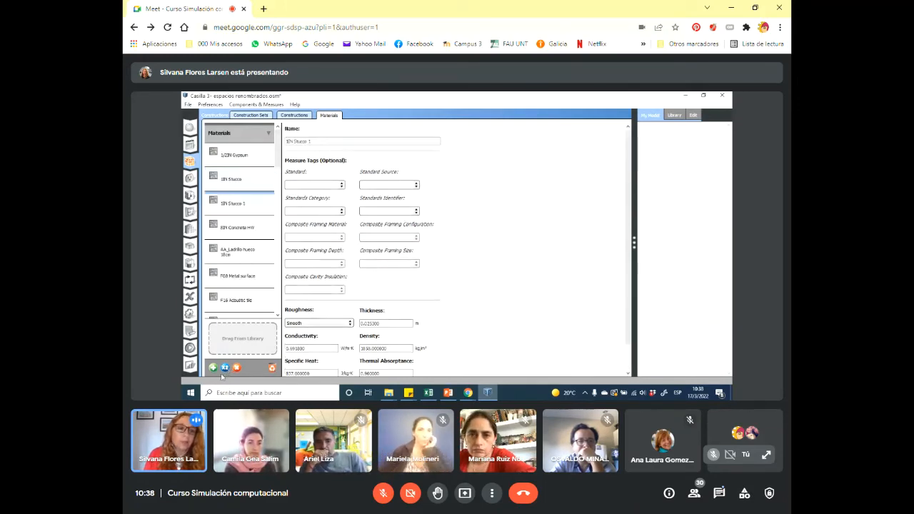
pyautogui.moveTo(326, 141); pyautogui.dragTo(272, 142)
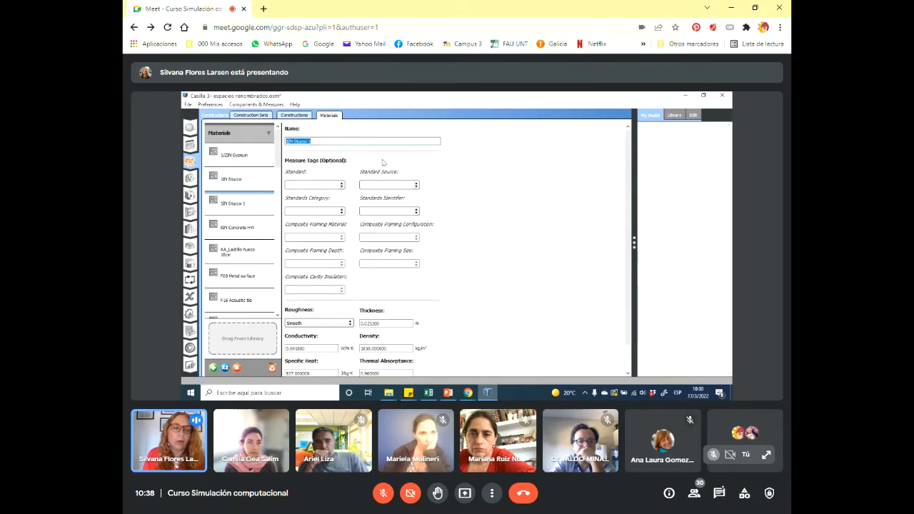
pyautogui.write('Rev')
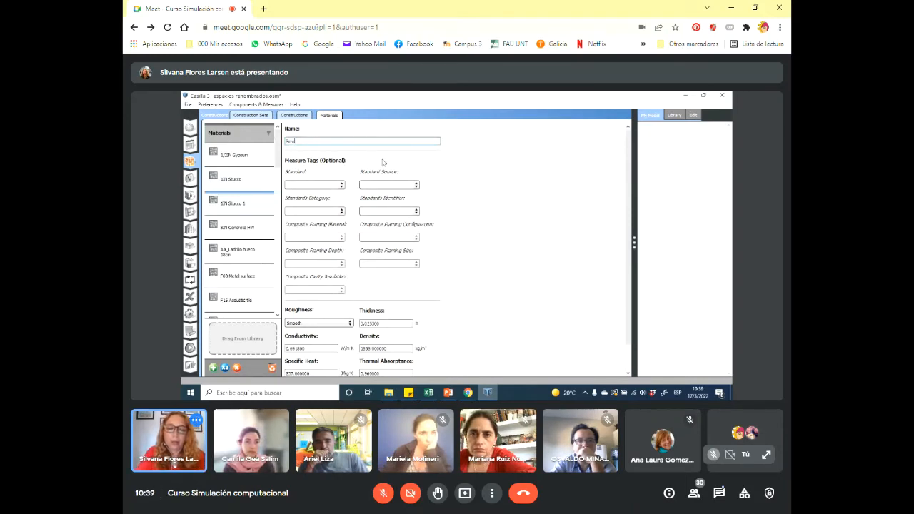
pyautogui.write('oque')
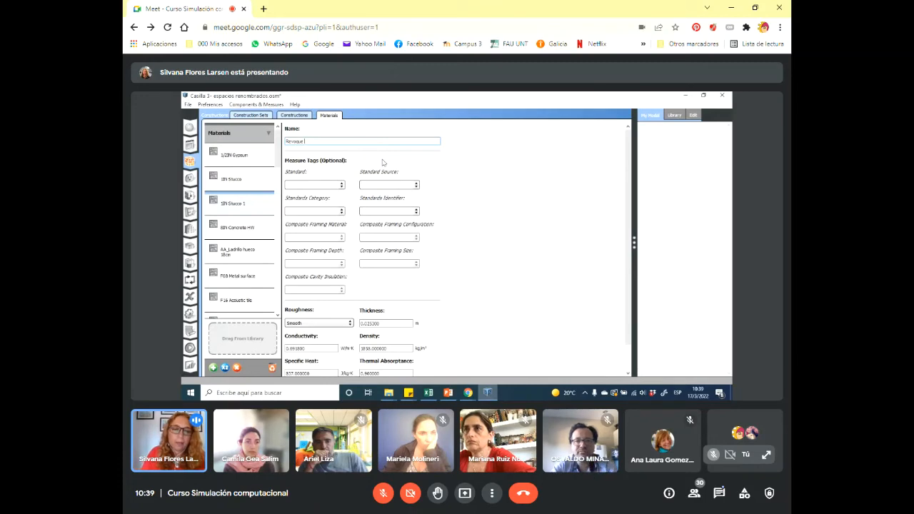
pyautogui.click(367, 323)
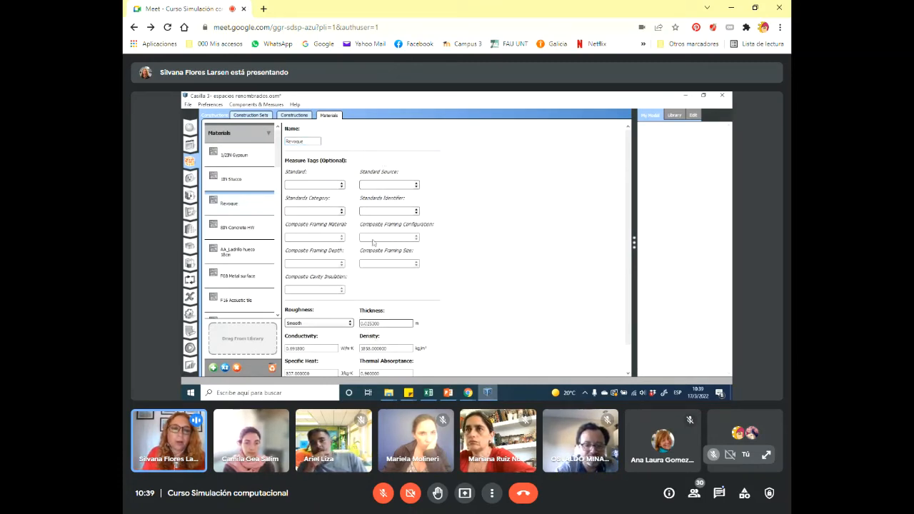
# - Extend the Revoque material's name with its thickness and the AA_ prefix, making it AA_Revoque 2.5cm
pyautogui.click(309, 143)
pyautogui.write('2')
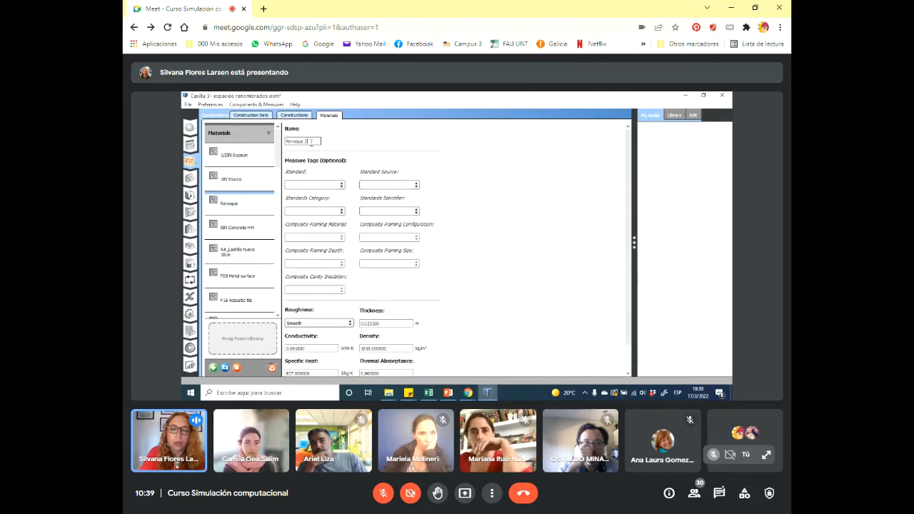
pyautogui.write('.3')
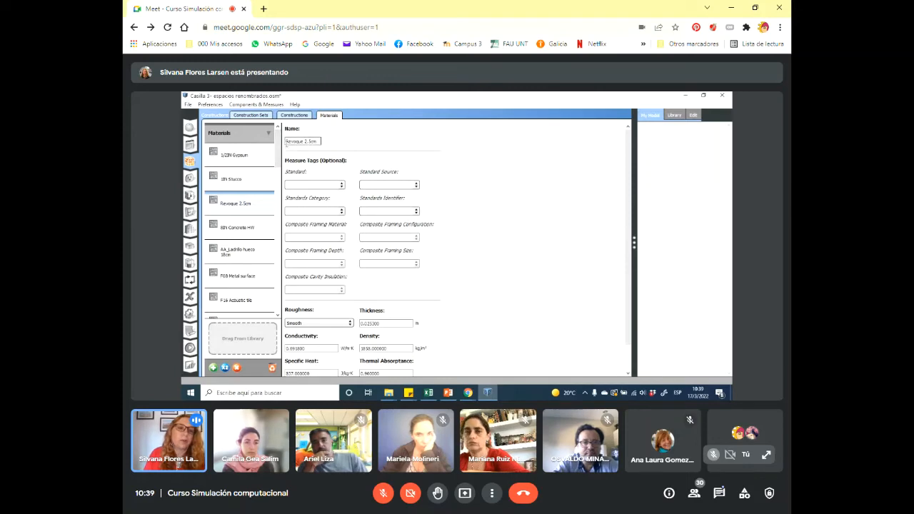
pyautogui.write('AA_')
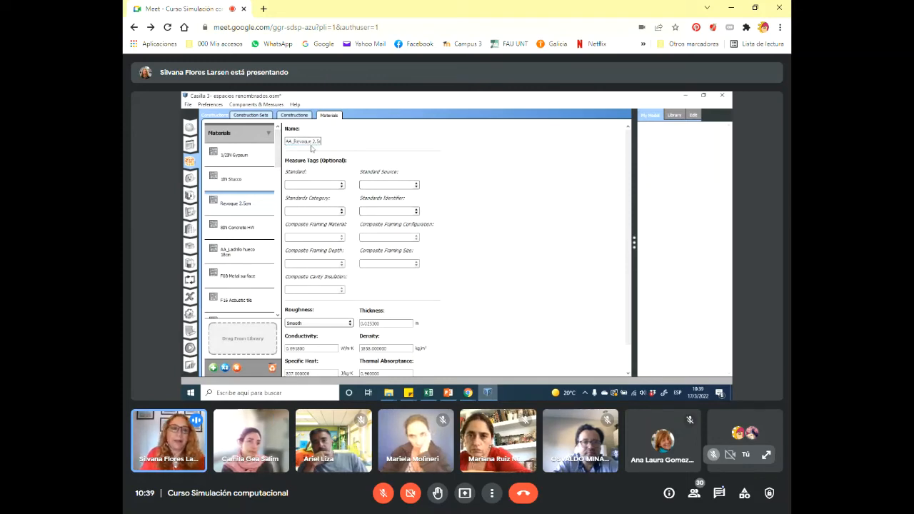
pyautogui.click(401, 152)
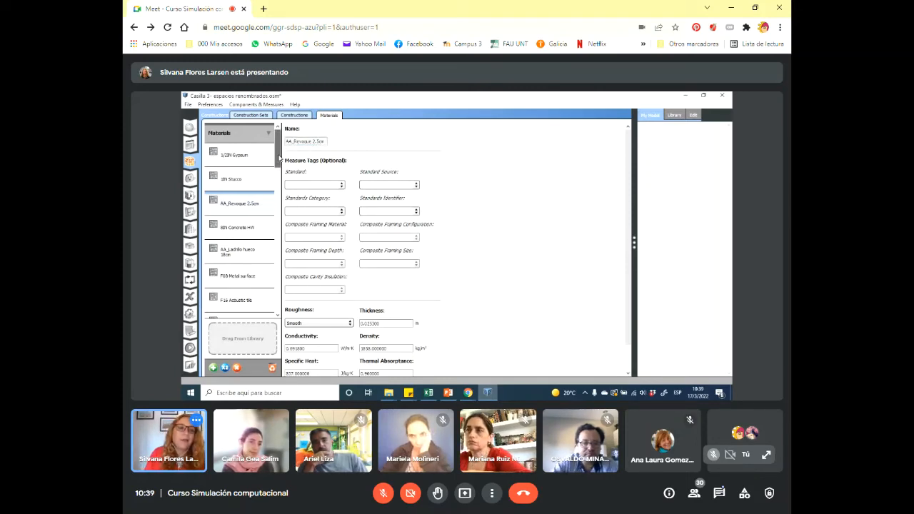
pyautogui.moveTo(277, 155); pyautogui.dragTo(274, 168)
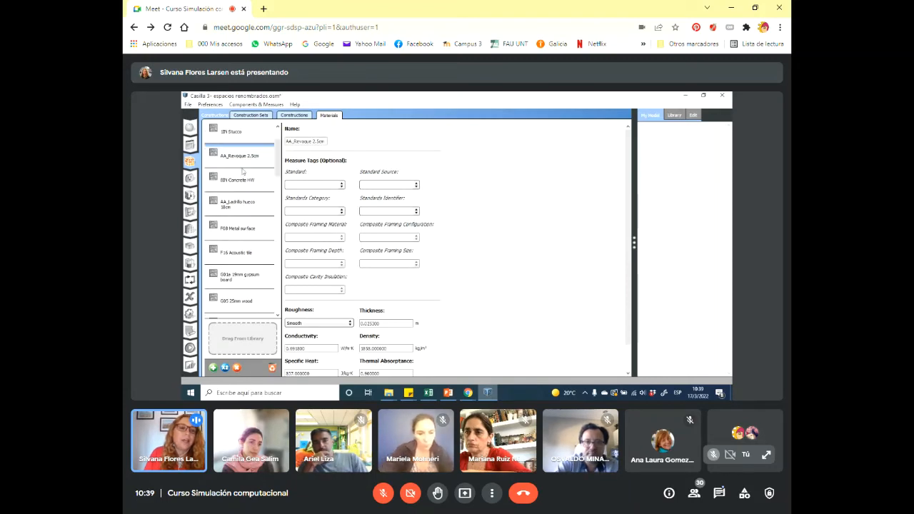
# - Review the model's material list, comparing AA_Ladrillo hueco 18cm and AA_Revoque 2.5cm with the default 1/2IN Gypsum, 8IN Concrete HW and F08 Metal surface
pyautogui.click(243, 206)
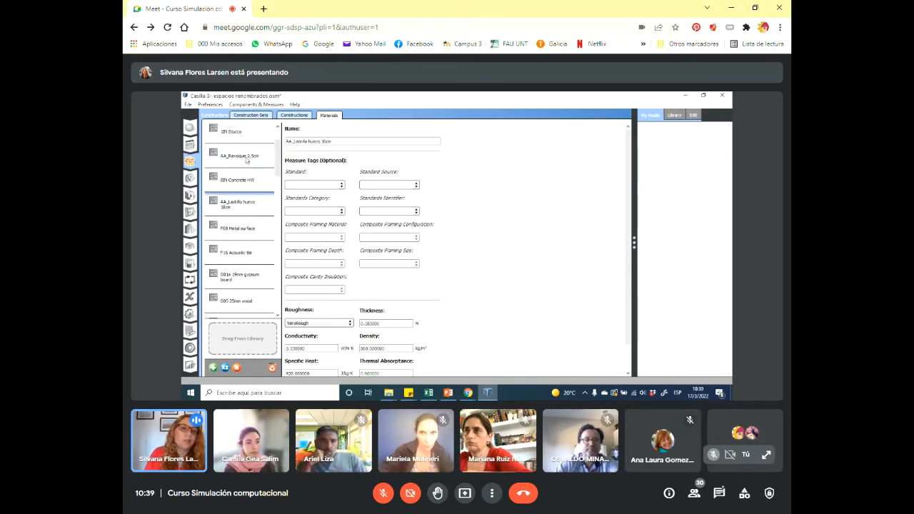
pyautogui.click(248, 160)
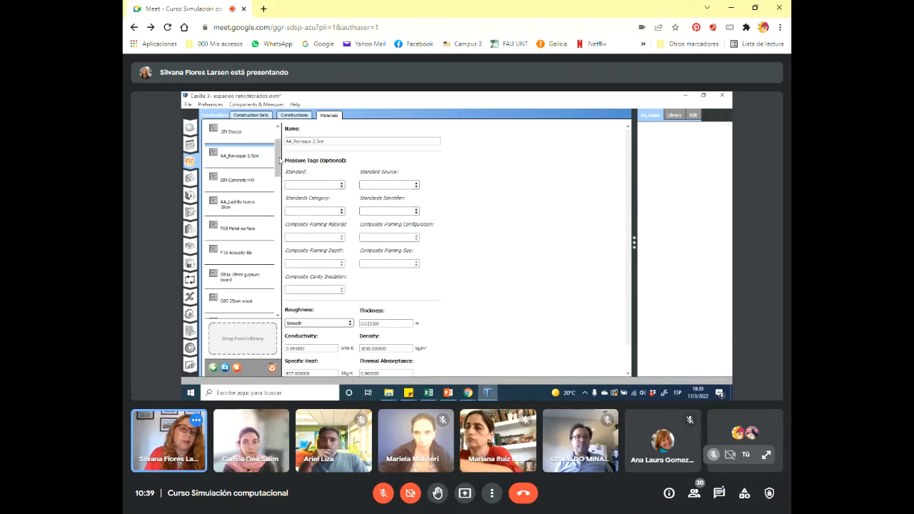
pyautogui.moveTo(279, 160); pyautogui.dragTo(270, 192)
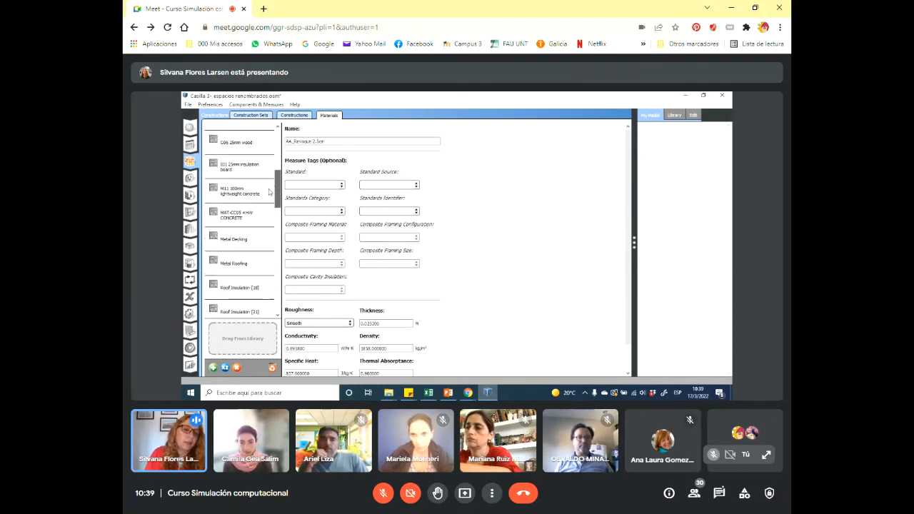
pyautogui.scroll(5, 257, 175)
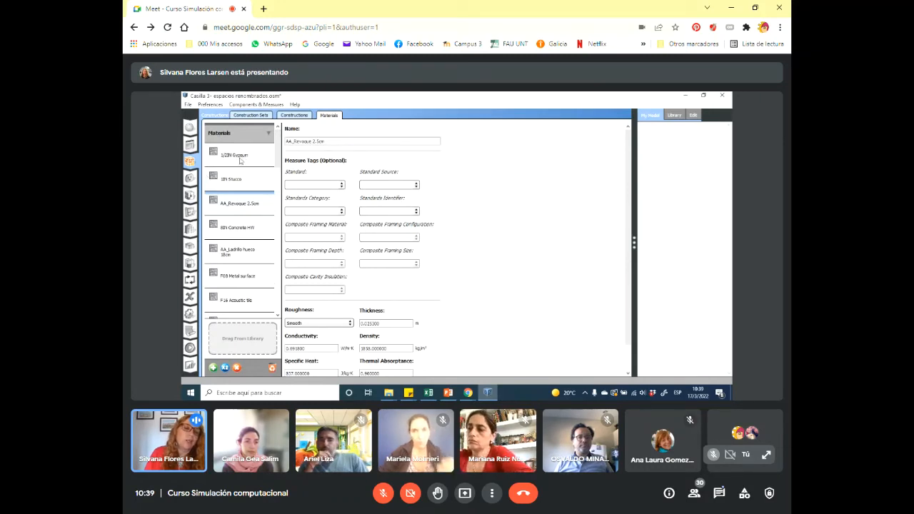
pyautogui.click(240, 161)
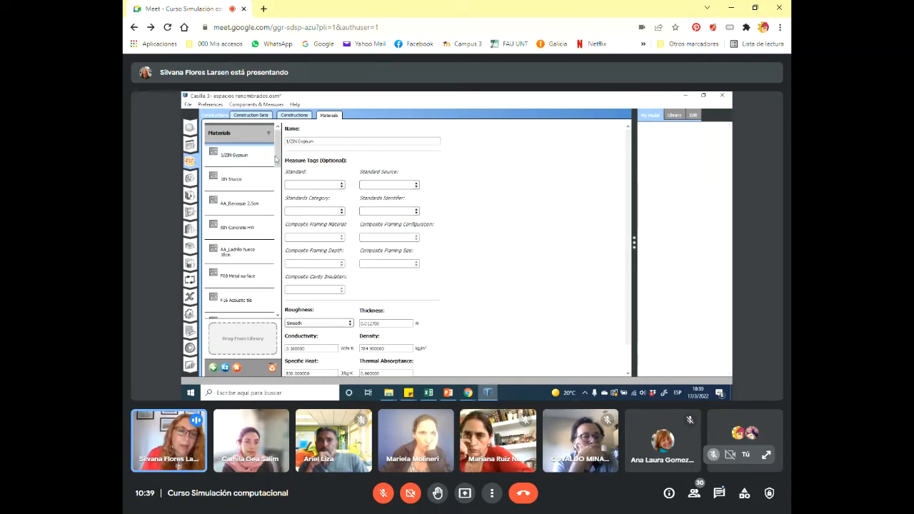
pyautogui.tripleClick(300, 140)
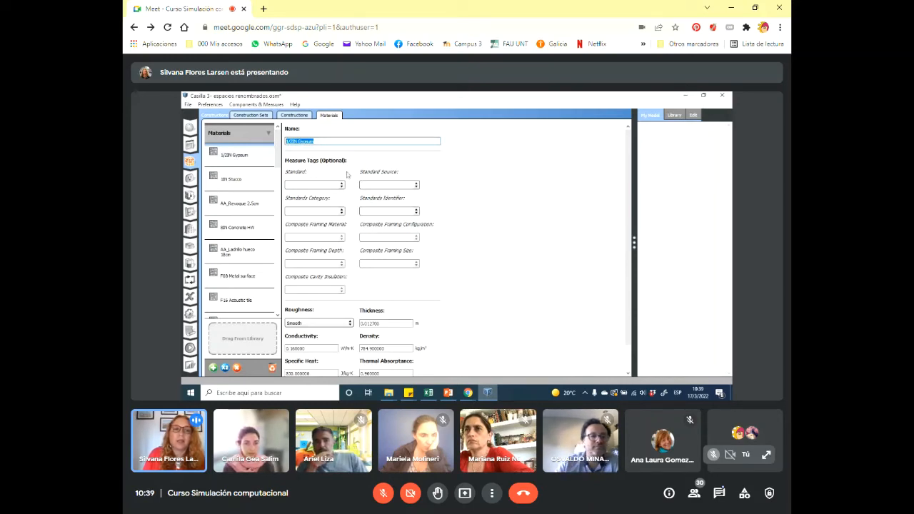
pyautogui.click(258, 228)
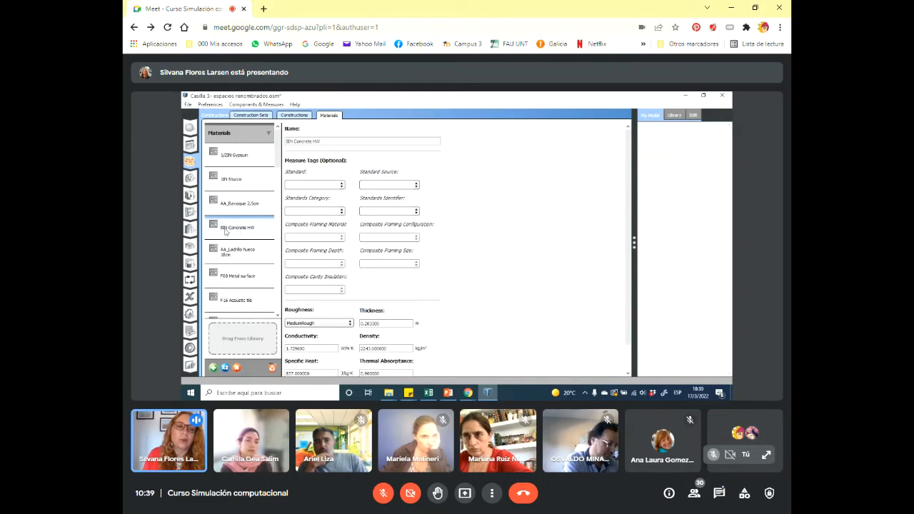
pyautogui.click(239, 278)
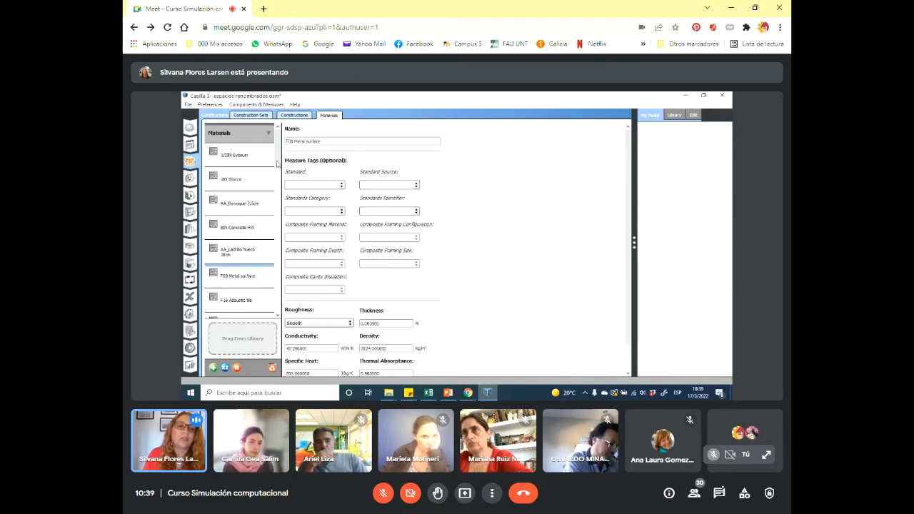
pyautogui.scroll(-1, 278, 163)
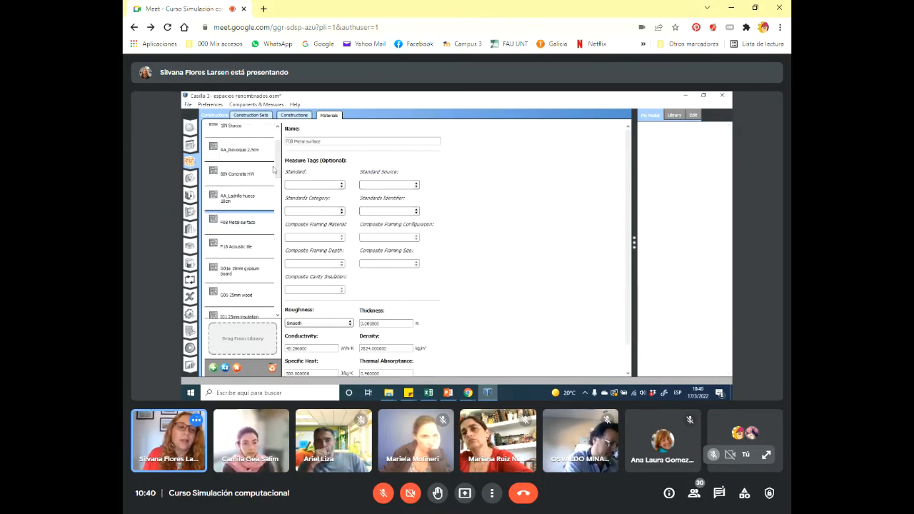
pyautogui.scroll(-1, 279, 170)
pyautogui.click(235, 240)
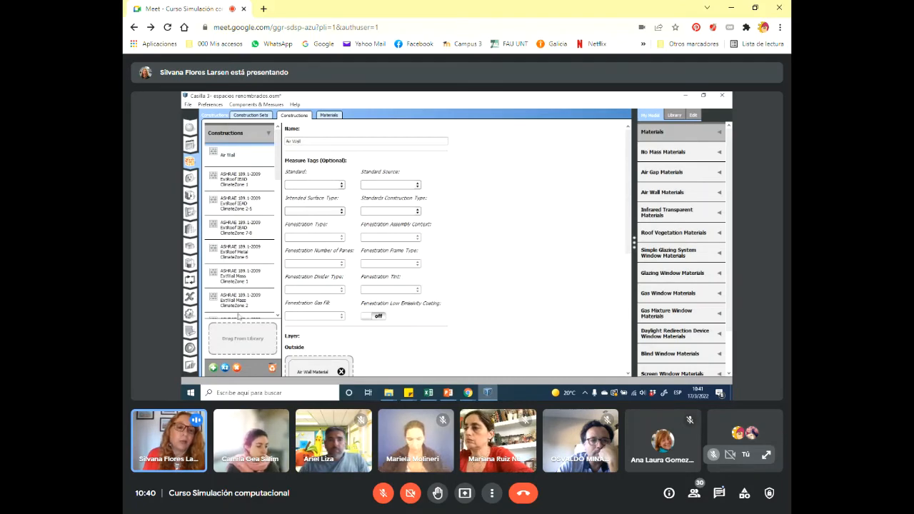
# - Create a new construction and name it Pared de ladrillo hueco 18cm revocada en ambas caras
pyautogui.click(213, 368)
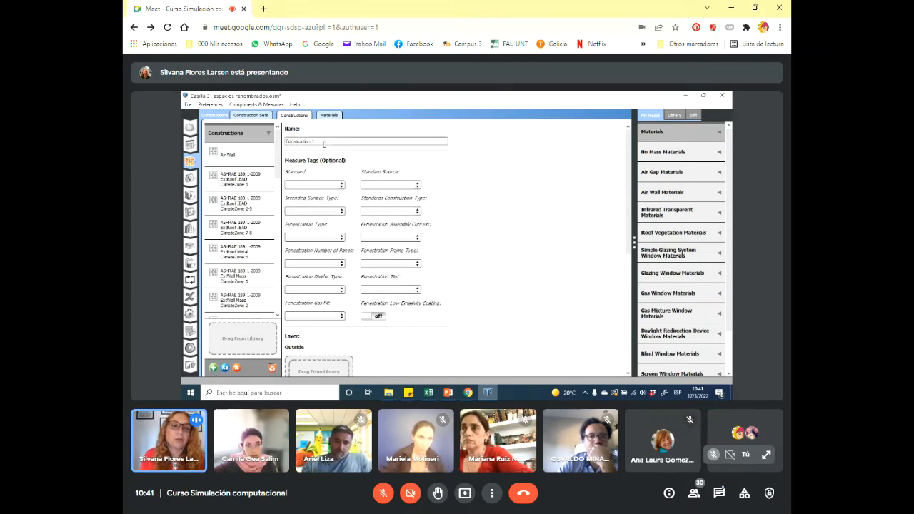
pyautogui.moveTo(322, 141); pyautogui.dragTo(285, 141)
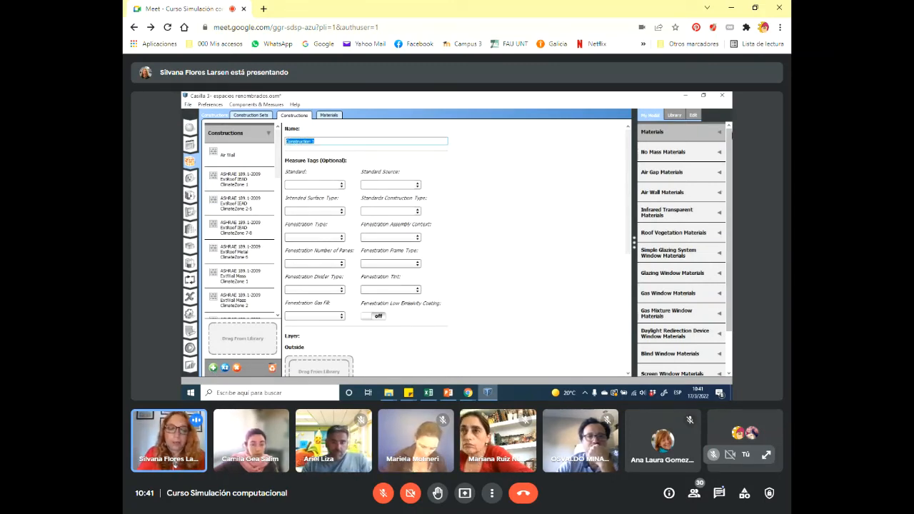
pyautogui.write('Pared de ladrillo hueco revocada en ambas caras')
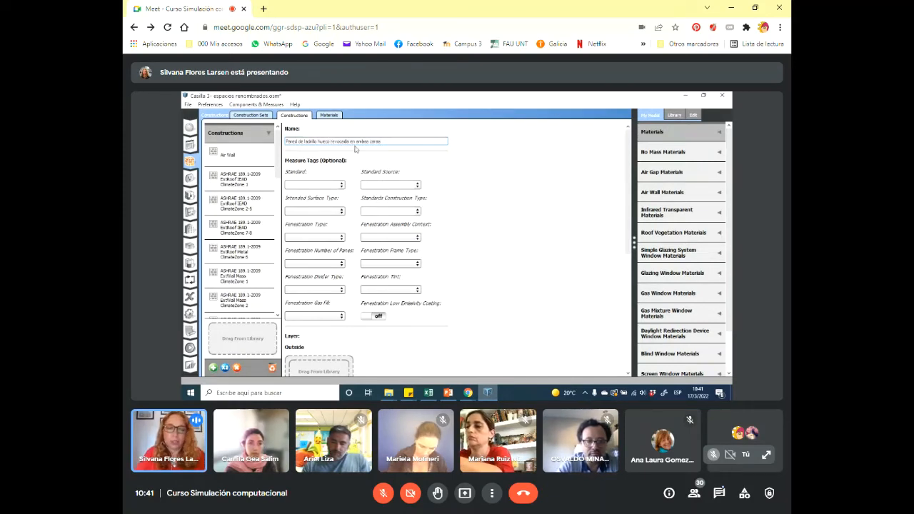
pyautogui.write('18cm')
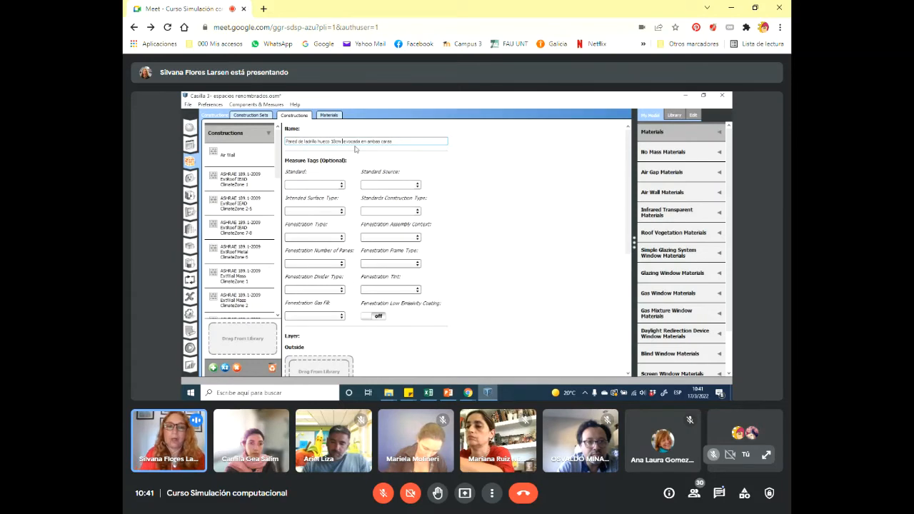
pyautogui.click(482, 189)
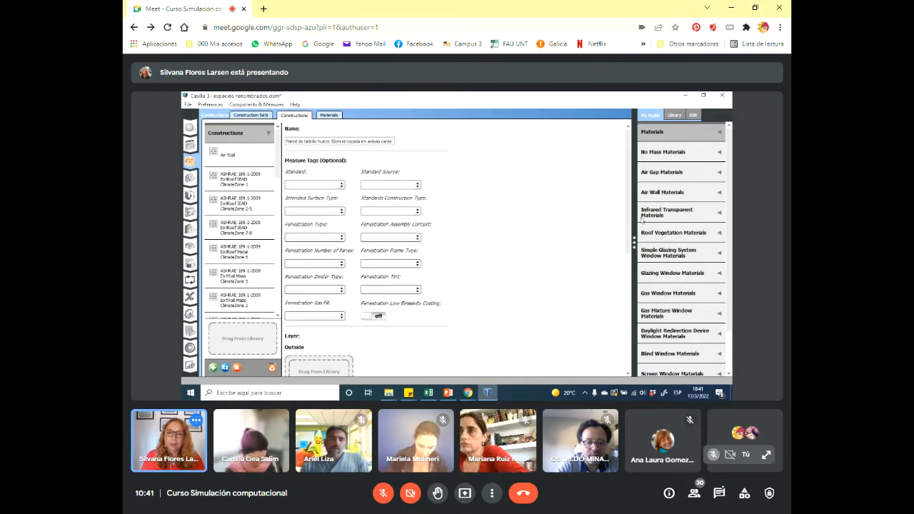
# - Layer the new wall from the outside with AA_Revoque 2.5cm, AA_Ladrillo hueco 18cm and AA_Revoque 2.5cm from the model's materials
pyautogui.moveTo(627, 198); pyautogui.dragTo(616, 265)
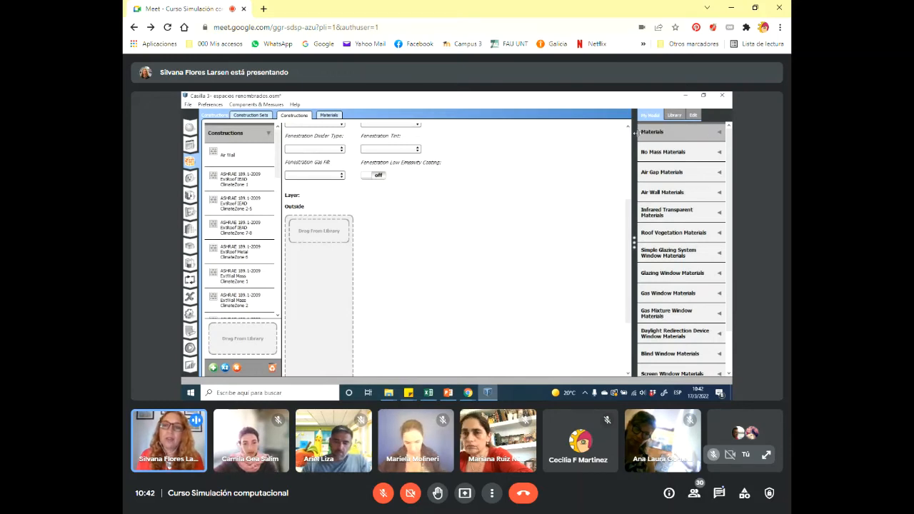
pyautogui.click(719, 133)
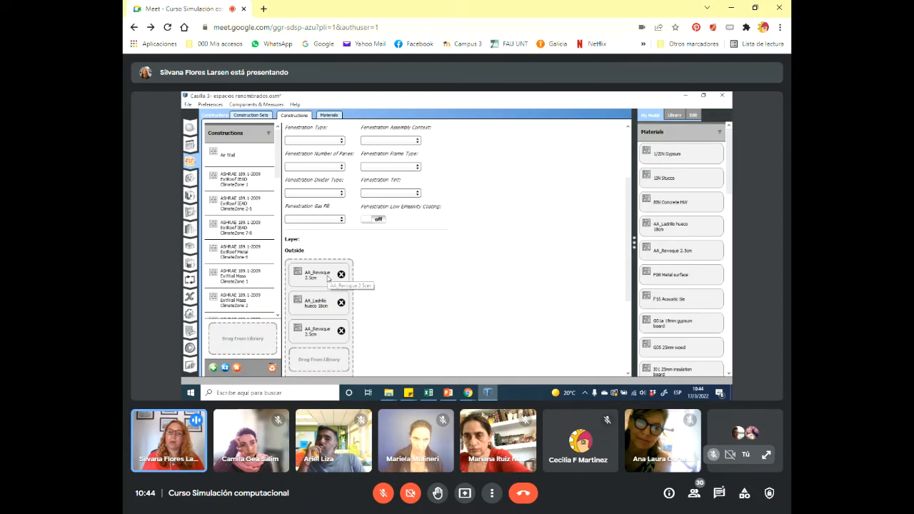
# - Open the AA_Revoque 2.5cm material's properties and its Solar Absorptance value for editing
pyautogui.click(329, 116)
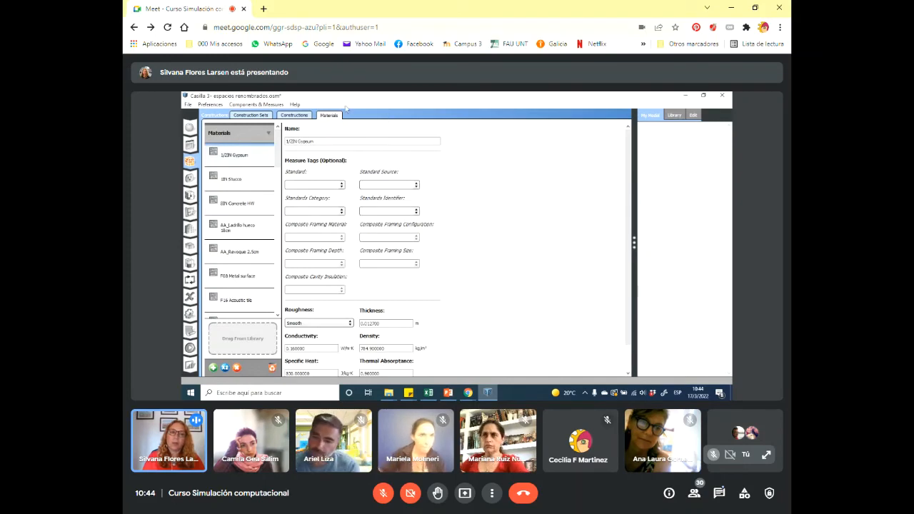
pyautogui.click(243, 254)
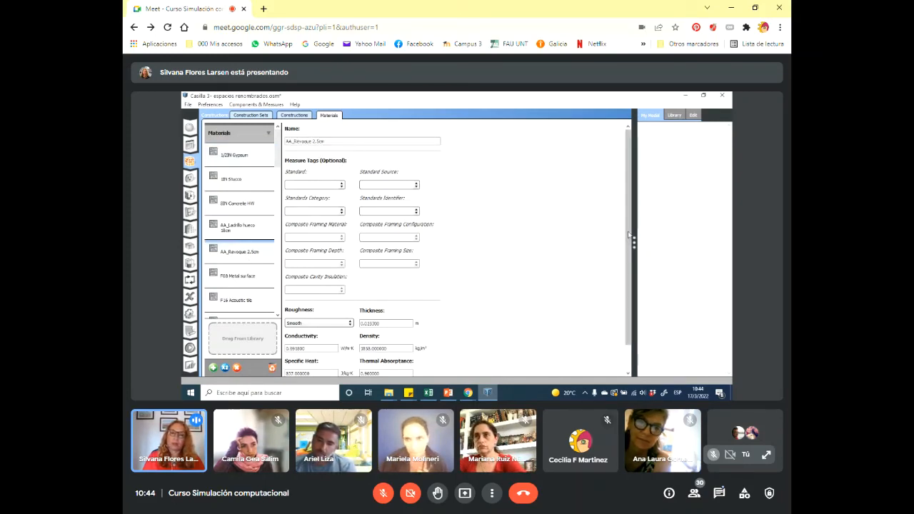
pyautogui.scroll(-2, 623, 249)
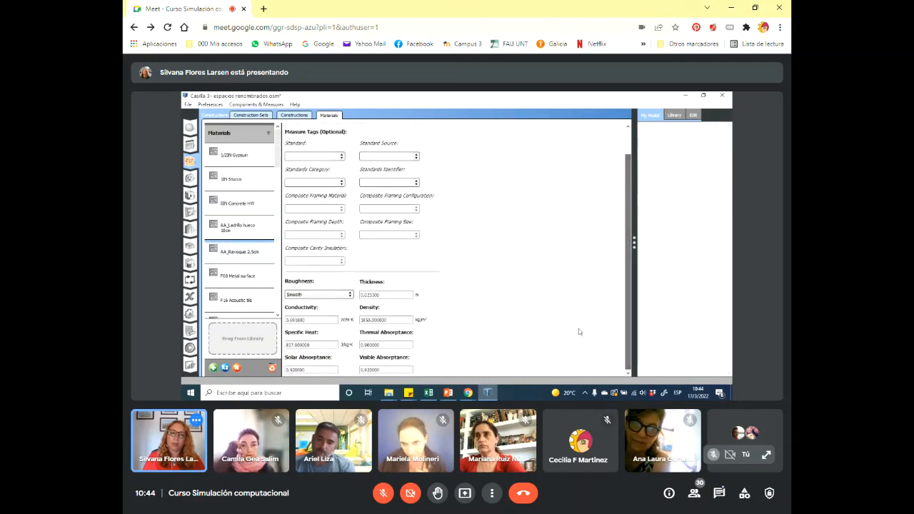
pyautogui.scroll(-1, 578, 333)
pyautogui.click(317, 370)
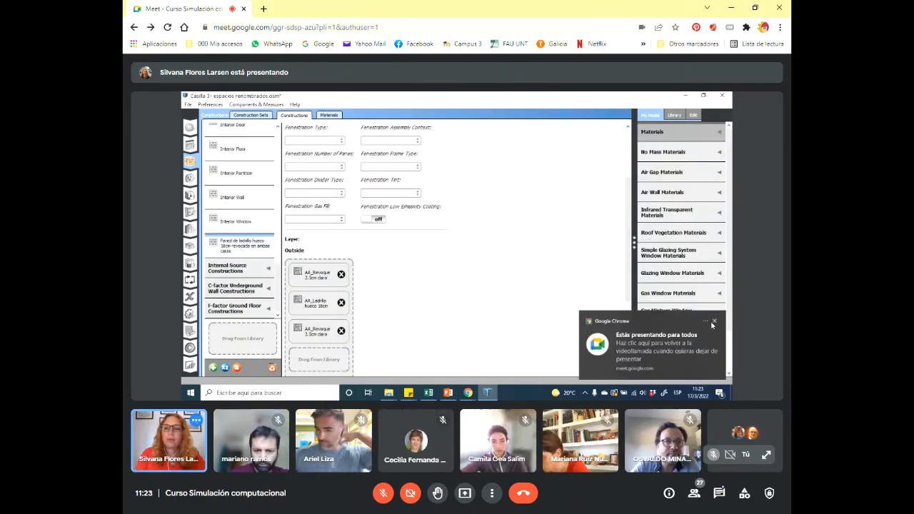
# - Dismiss the screen-sharing notification and open the Clear 3mm glass among the model's Glazing Window Materials
pyautogui.click(714, 320)
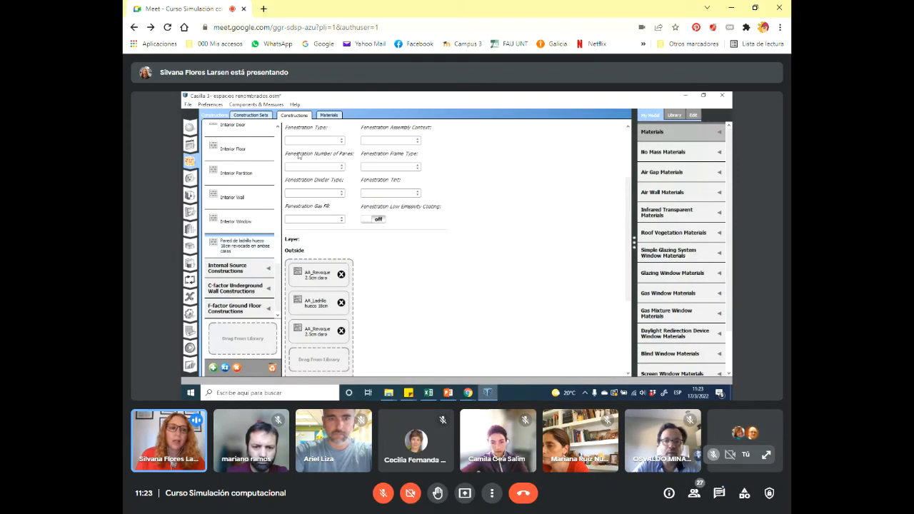
pyautogui.moveTo(280, 277); pyautogui.dragTo(270, 137)
pyautogui.click(269, 134)
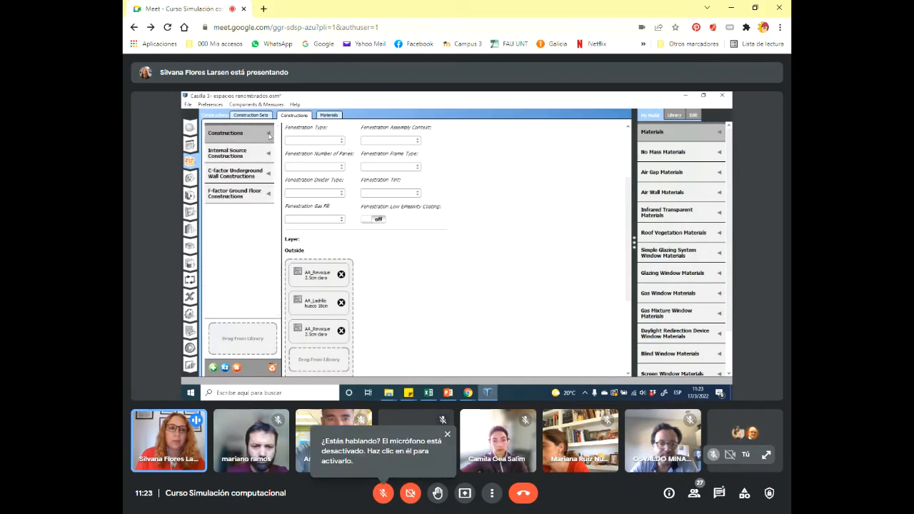
pyautogui.click(328, 115)
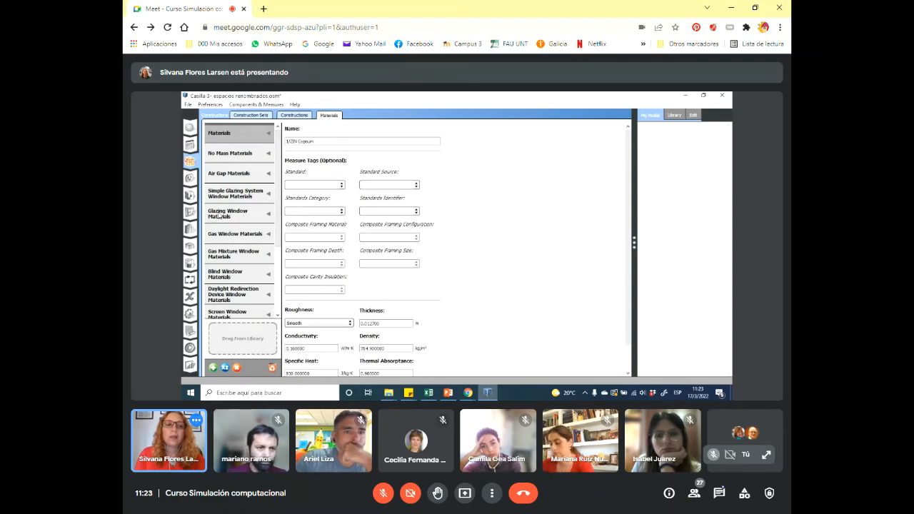
pyautogui.click(269, 217)
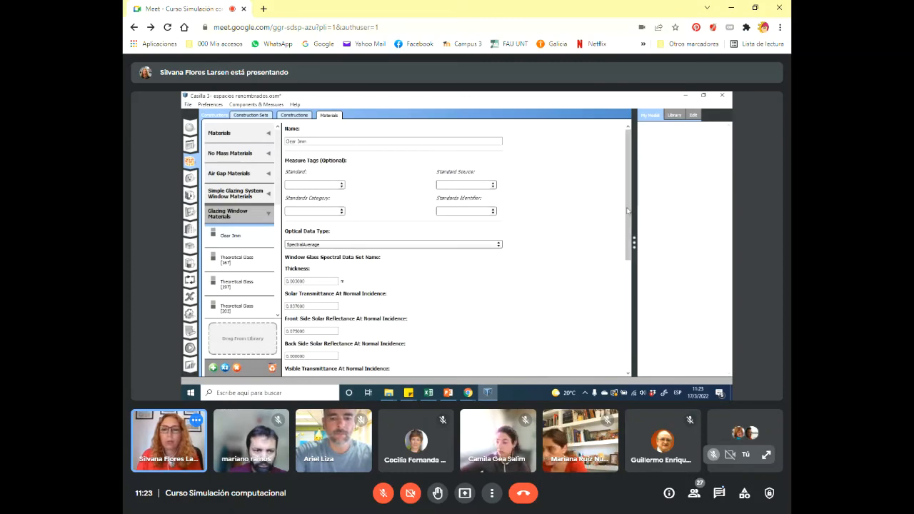
# - Examine the Clear 3mm glass properties from thickness and optical data type down to conductivity and solar diffusing
pyautogui.scroll(-3, 624, 221)
pyautogui.scroll(-6, 623, 233)
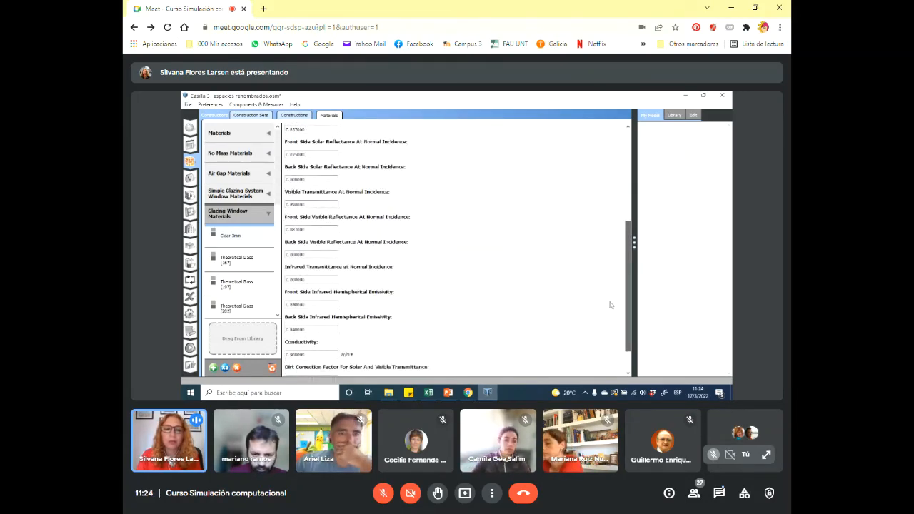
pyautogui.scroll(-3, 606, 314)
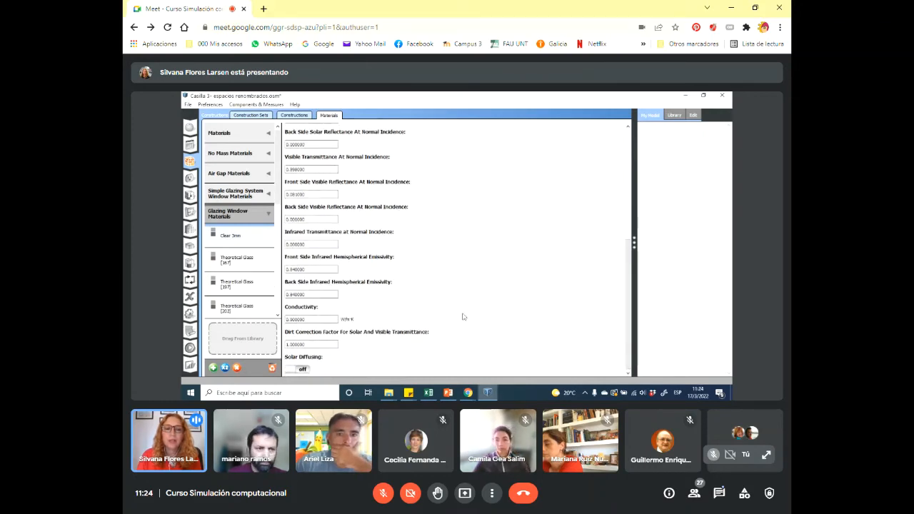
pyautogui.moveTo(631, 340); pyautogui.dragTo(602, 293)
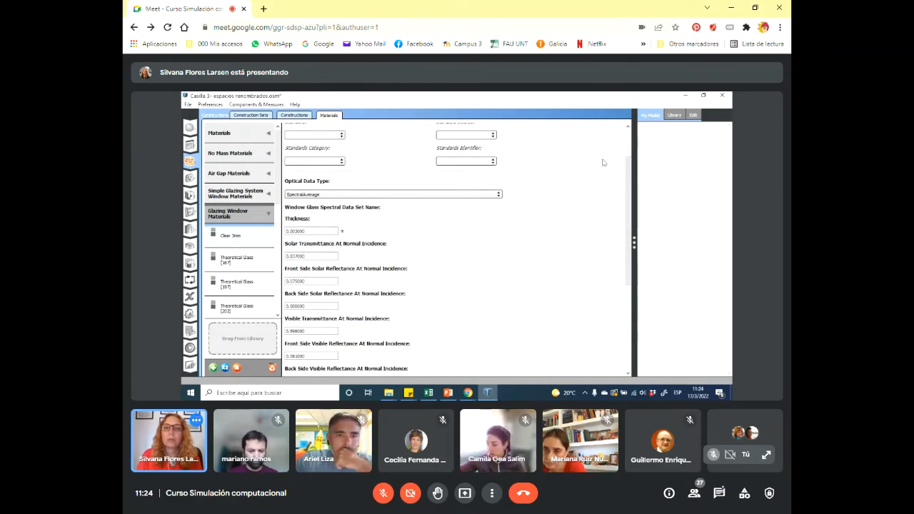
pyautogui.scroll(2, 626, 241)
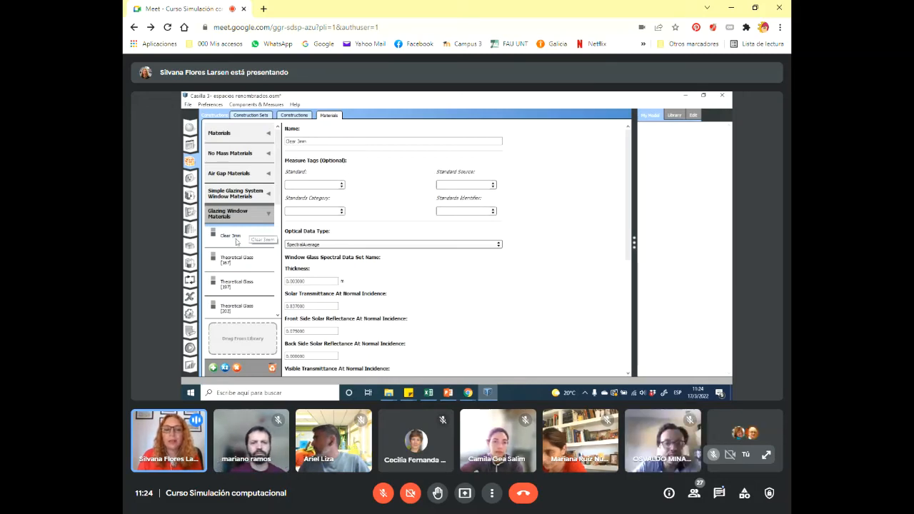
pyautogui.click(311, 282)
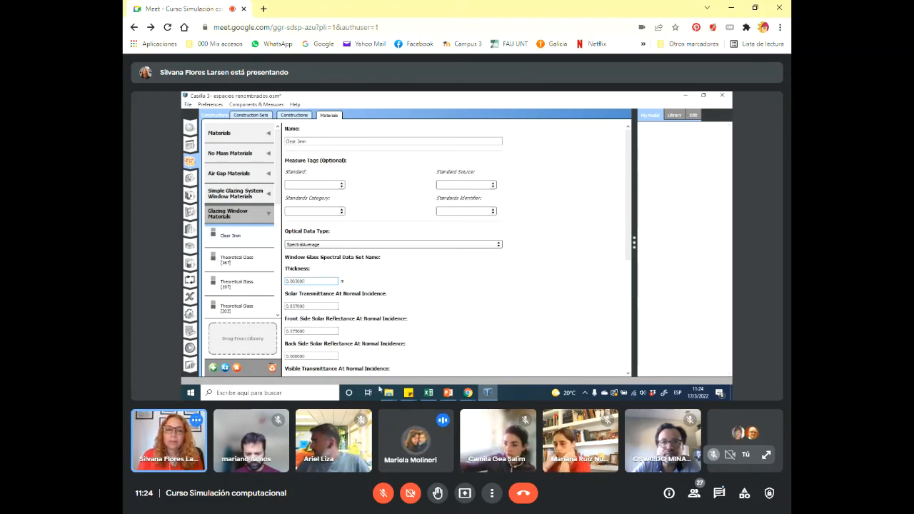
# - Switch to the Google Meet call window in Chrome
pyautogui.click(466, 392)
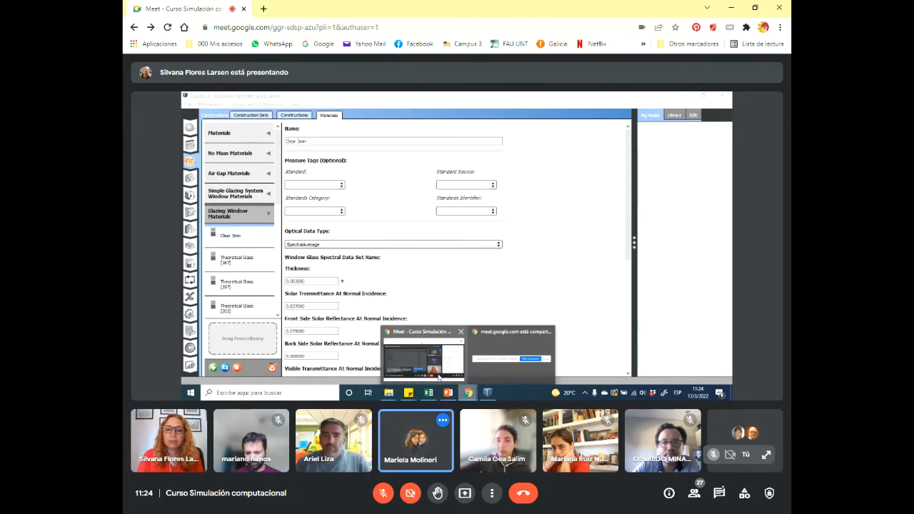
pyautogui.click(437, 370)
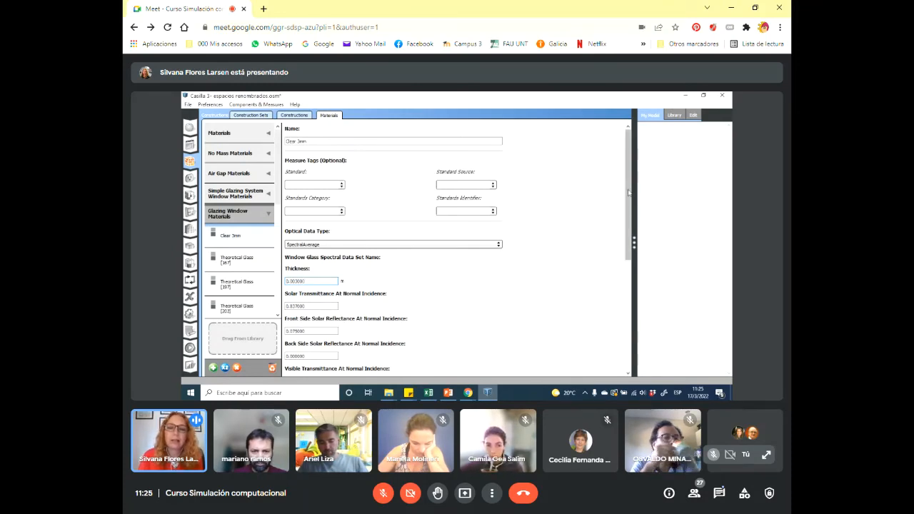
# - Return to OpenStudio and review the Clear 3mm glass's solar and visible transmittance, reflectance, infrared emissivity and dirt correction factor
pyautogui.moveTo(627, 191); pyautogui.dragTo(624, 231)
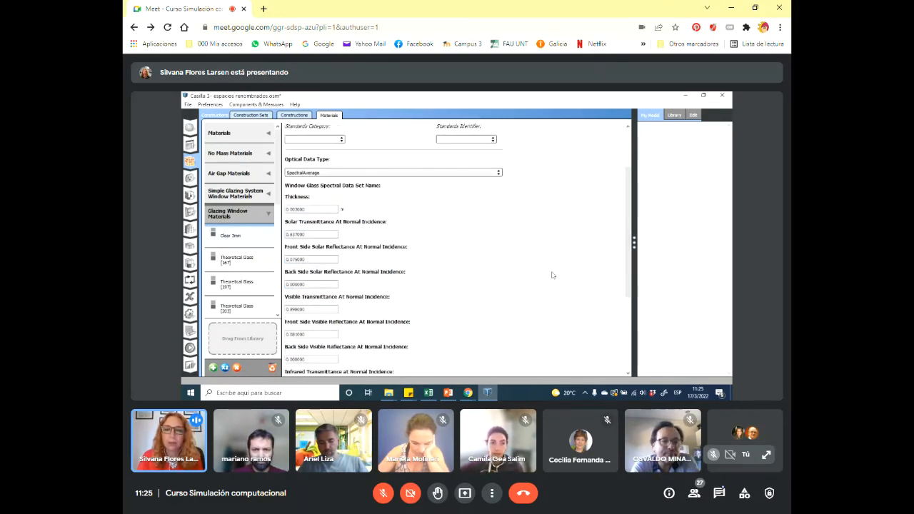
pyautogui.scroll(-2, 622, 266)
pyautogui.scroll(-2, 621, 266)
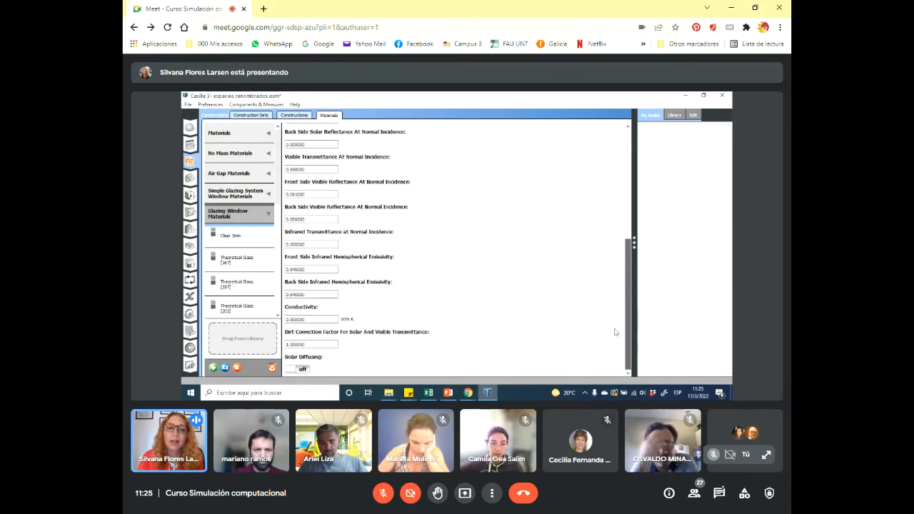
pyautogui.scroll(6, 617, 297)
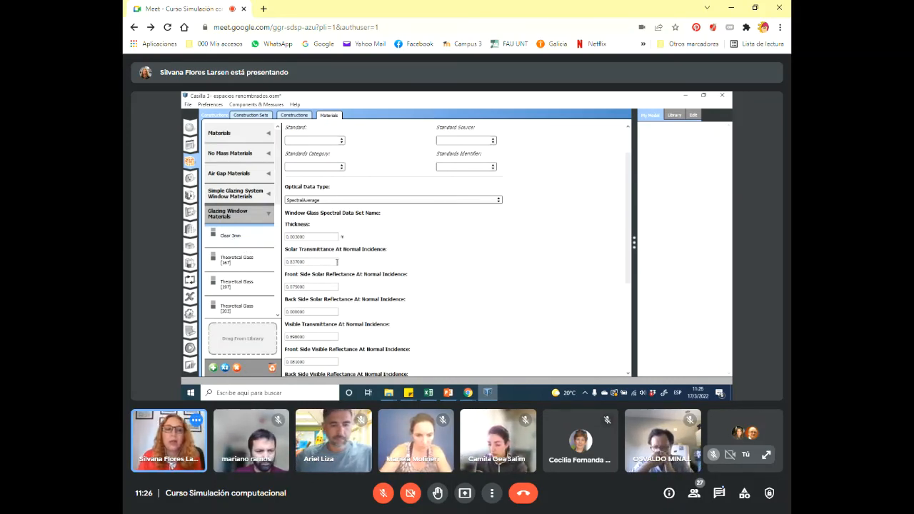
# - Review the Clear 3mm glass's solar transmittance at normal incidence and its thickness
pyautogui.click(307, 261)
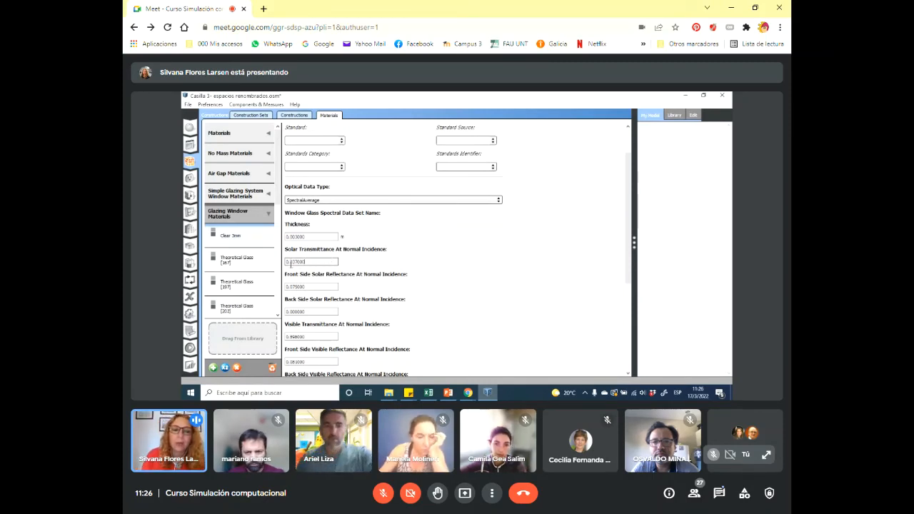
pyautogui.doubleClick(291, 263)
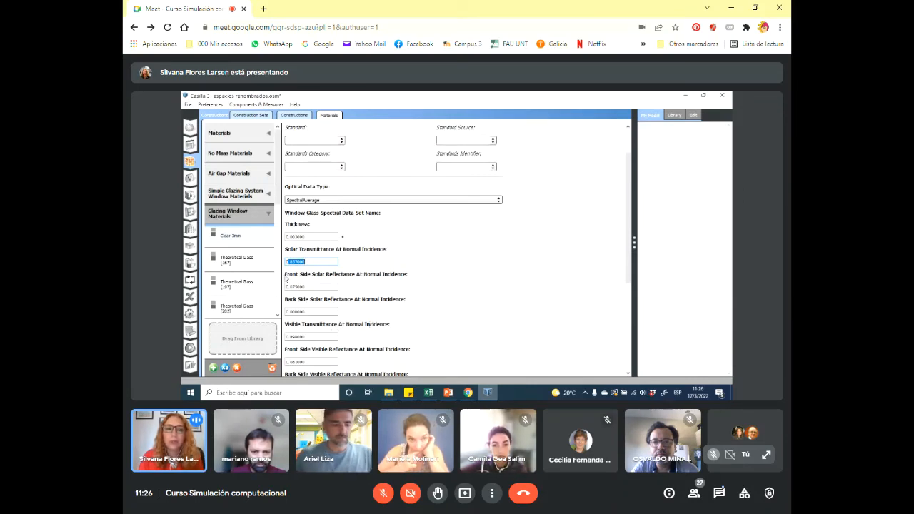
pyautogui.click(306, 237)
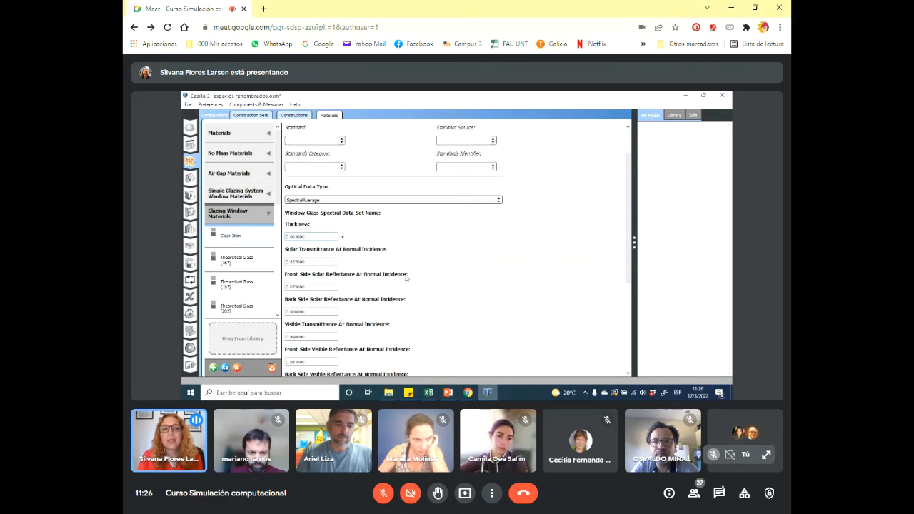
pyautogui.scroll(1, 369, 275)
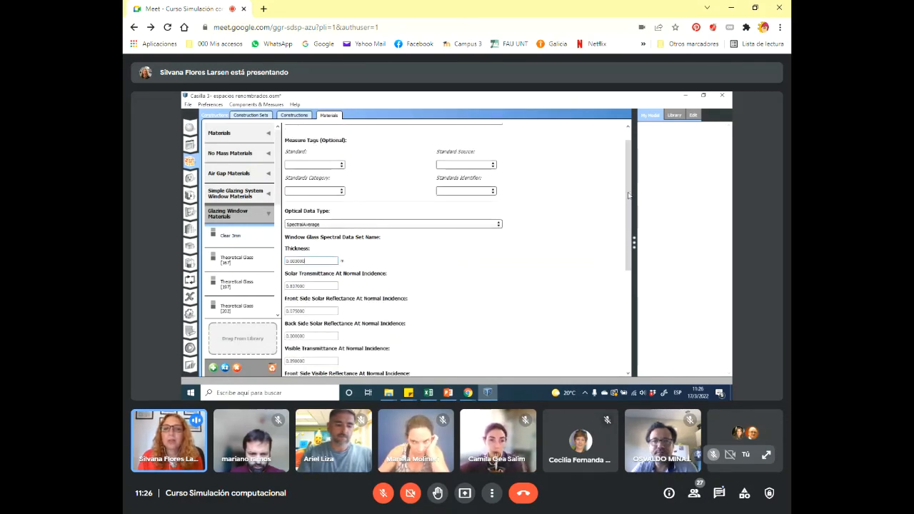
pyautogui.scroll(1, 602, 194)
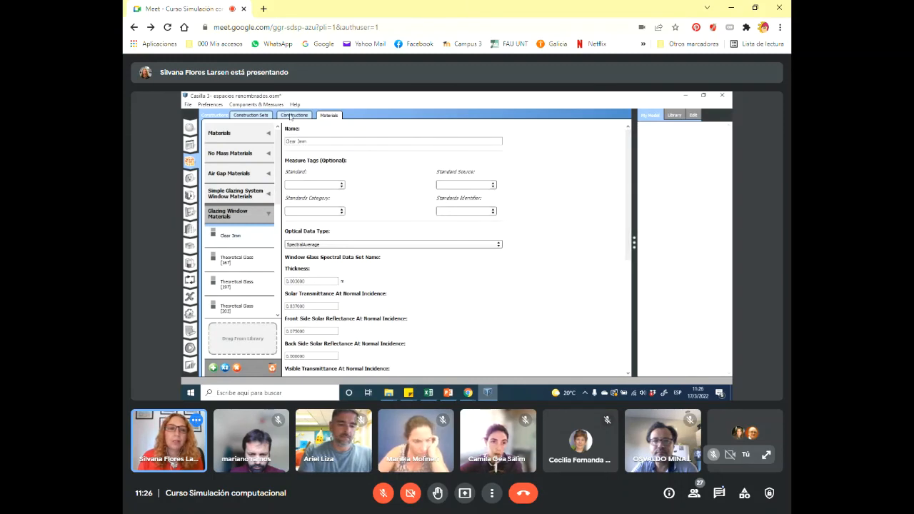
# - Create a new construction for the double-glazed window and name it DVH 3+6+3
pyautogui.click(293, 115)
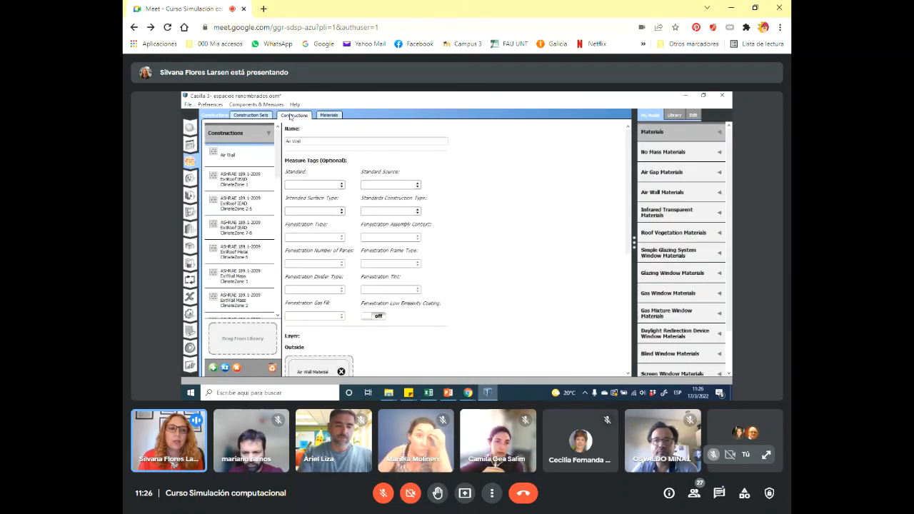
pyautogui.click(213, 368)
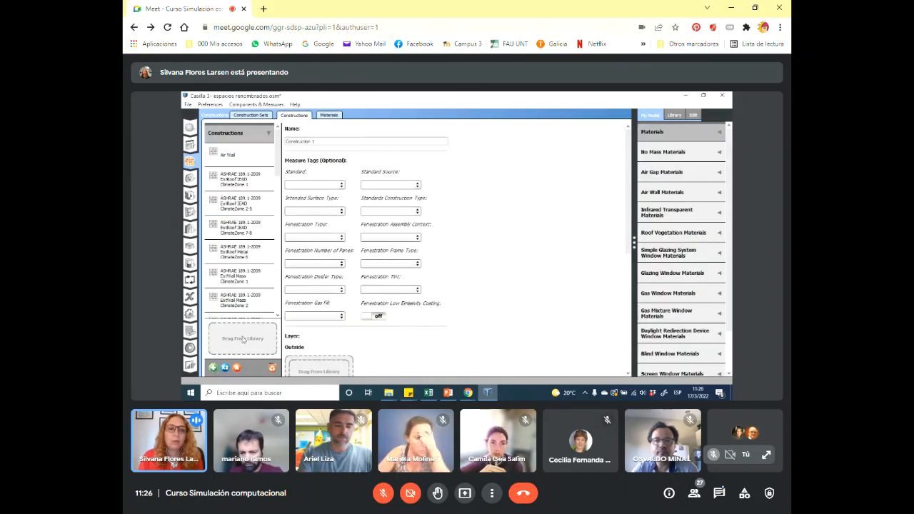
pyautogui.moveTo(327, 142); pyautogui.dragTo(260, 150)
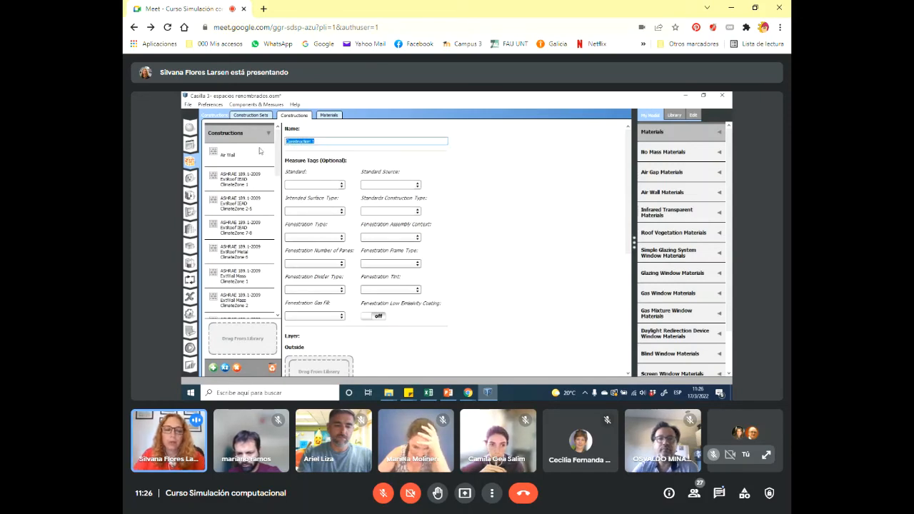
pyautogui.press('BackSpace')
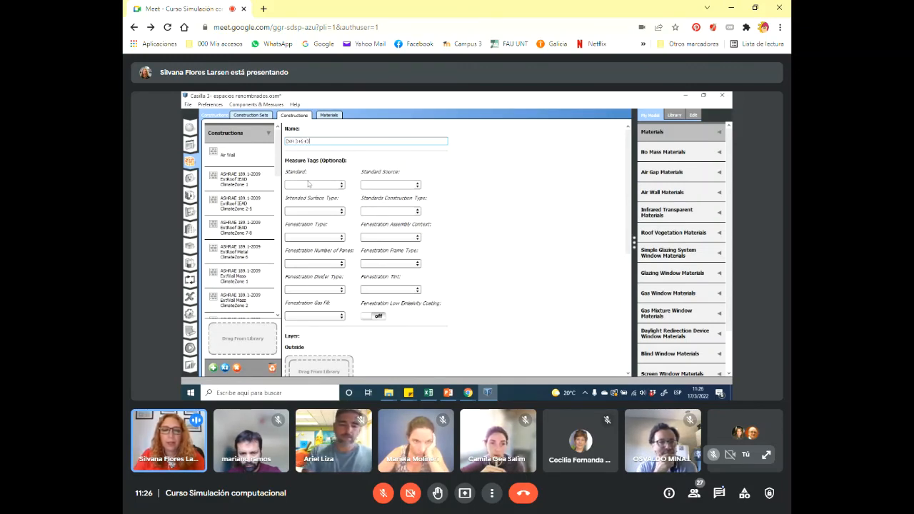
pyautogui.click(300, 141)
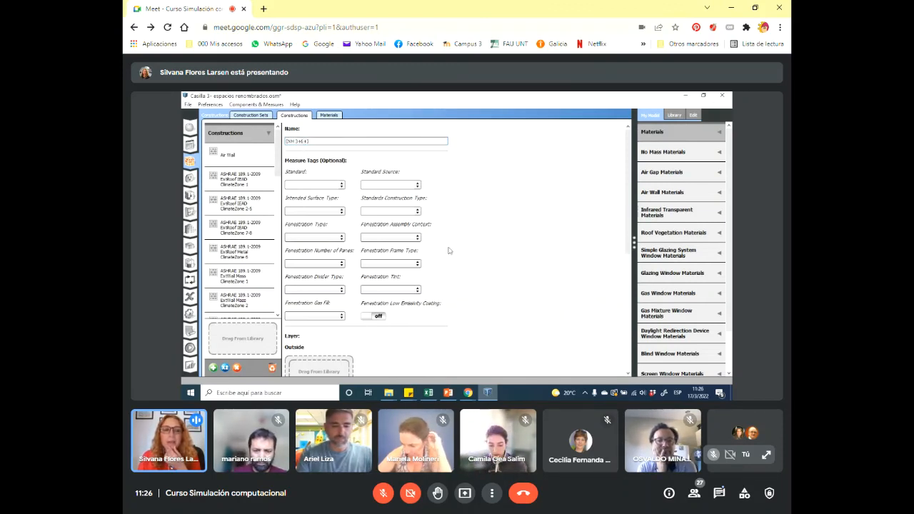
pyautogui.click(492, 284)
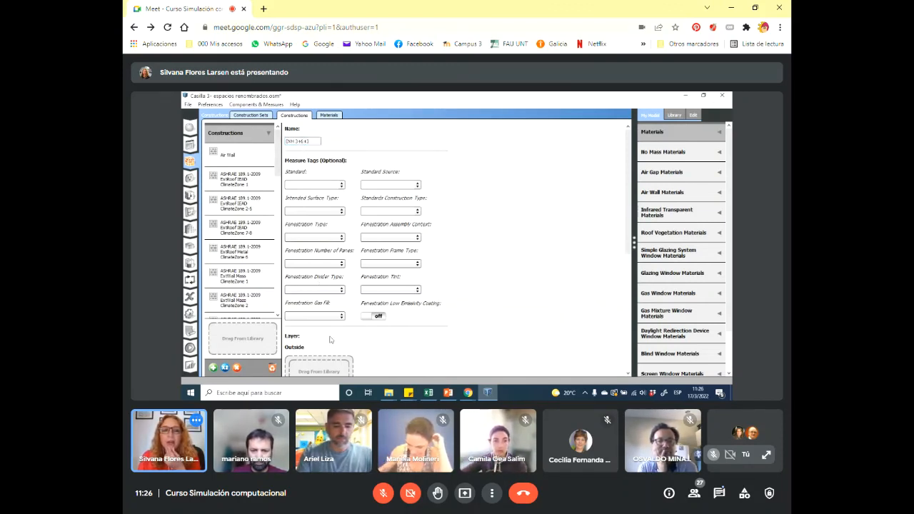
# - Add the model's Clear 3mm glazing material as the outside layer of the DVH 3+6+3 construction
pyautogui.scroll(-1, 590, 256)
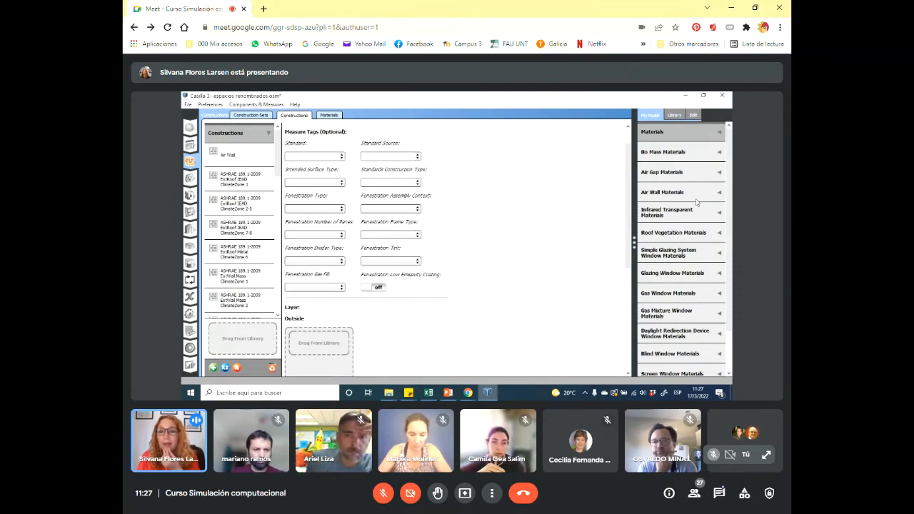
pyautogui.click(693, 274)
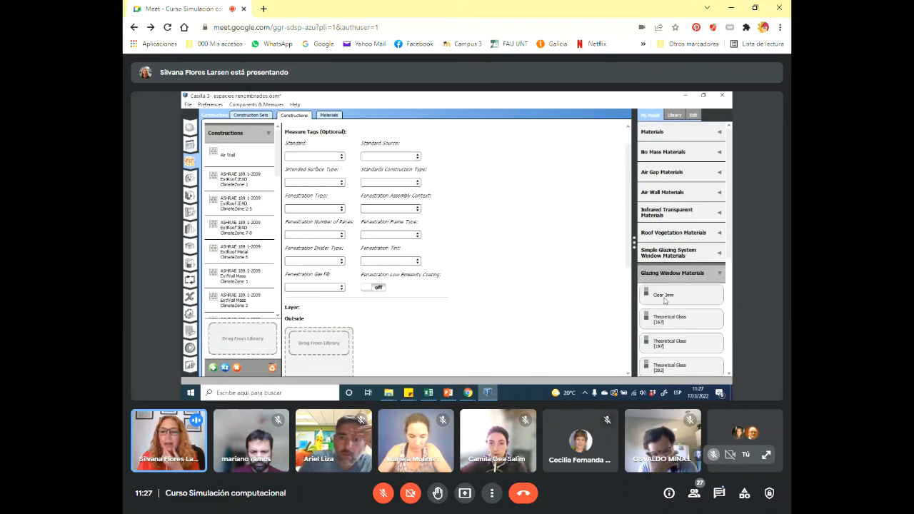
pyautogui.moveTo(682, 296); pyautogui.dragTo(313, 347)
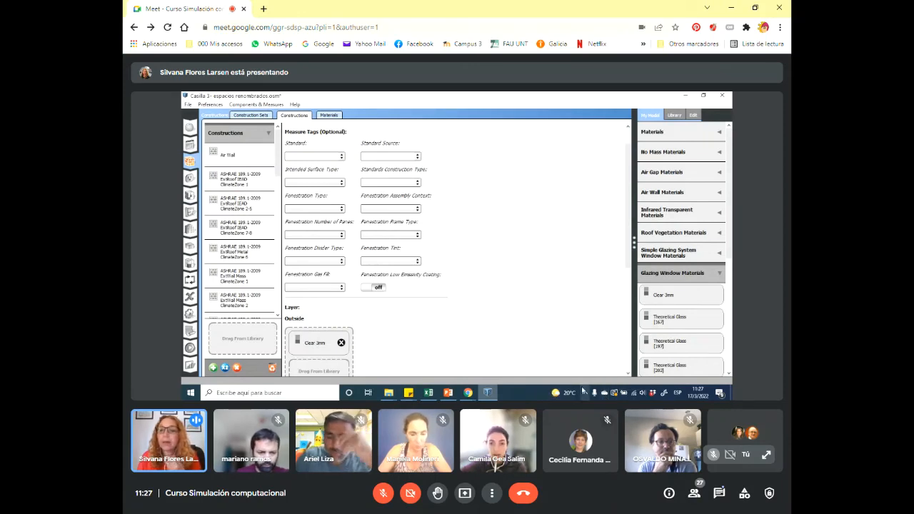
pyautogui.moveTo(628, 230); pyautogui.dragTo(629, 226)
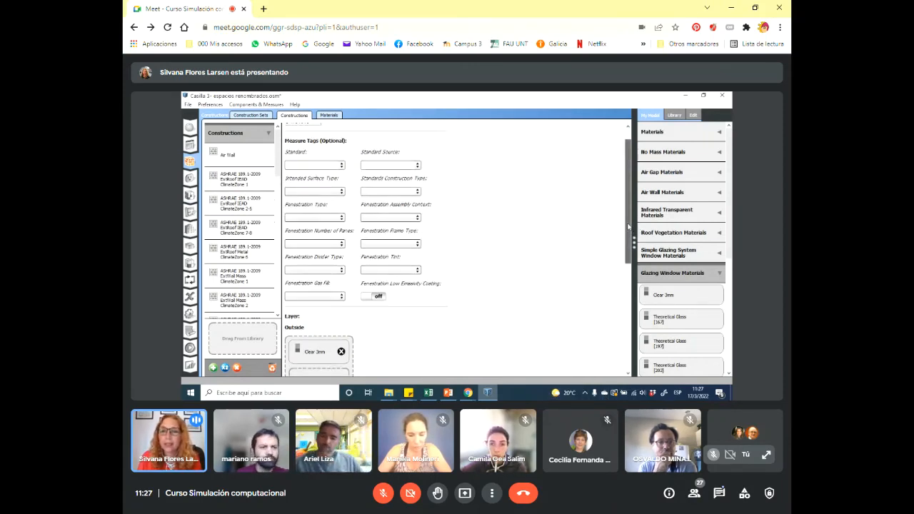
# - Check the model's Air Gap Materials for a middle layer for the DVH 3+6+3 construction
pyautogui.click(718, 274)
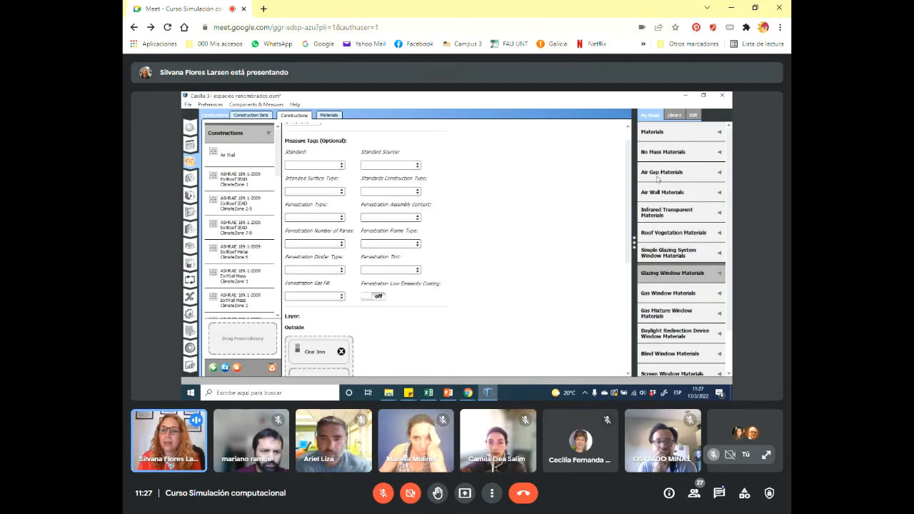
pyautogui.click(658, 178)
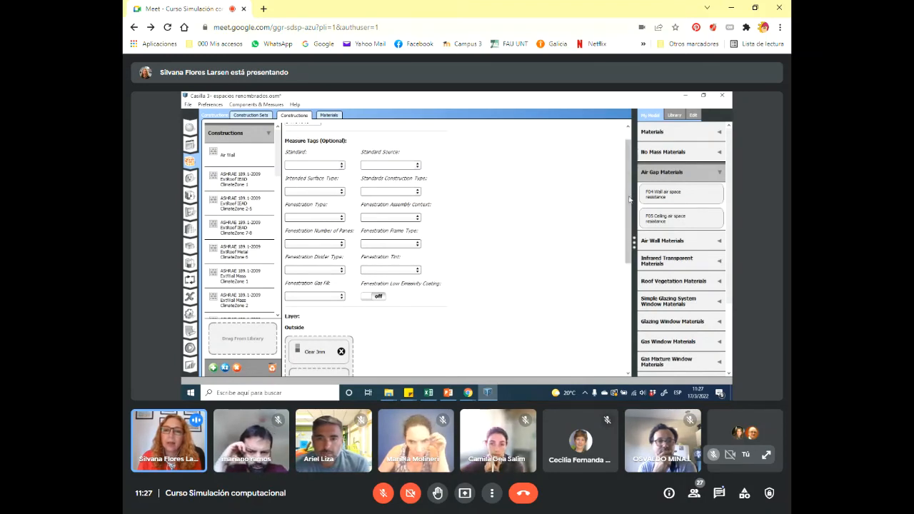
pyautogui.scroll(-2, 587, 271)
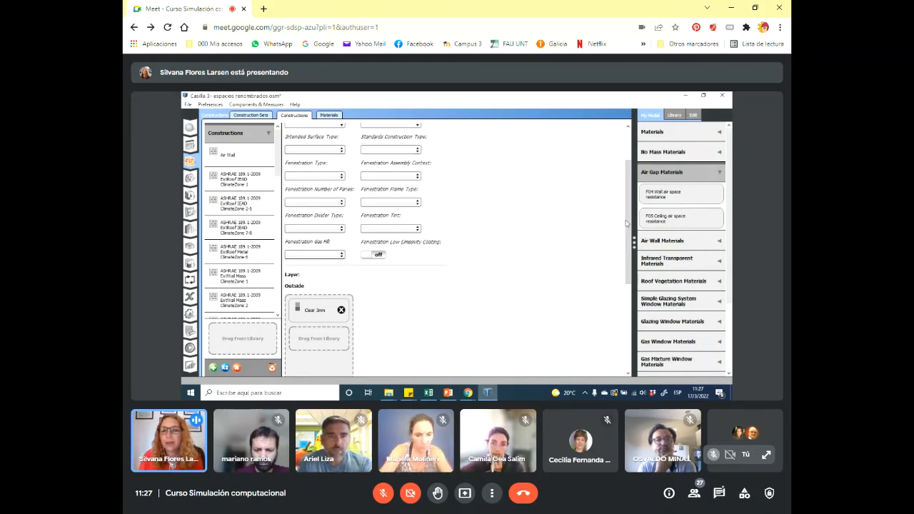
pyautogui.scroll(3, 625, 207)
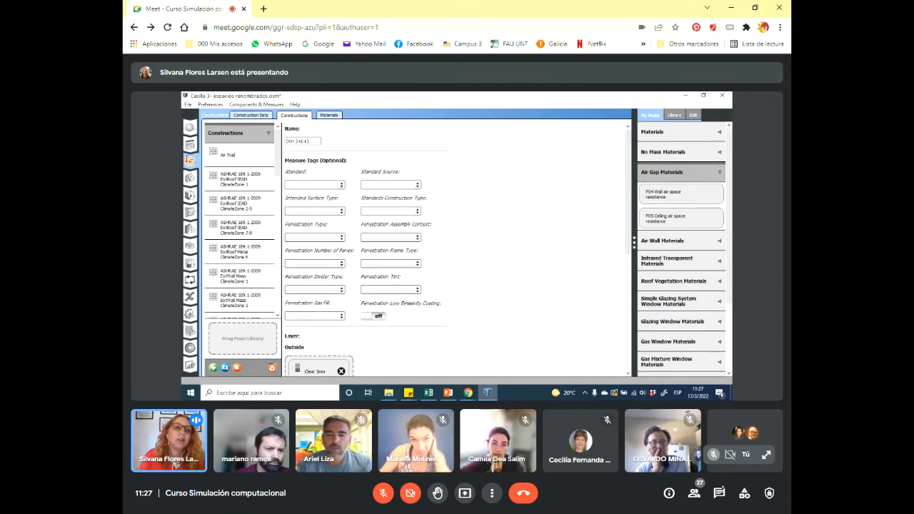
# - Create the air gap material Camara de aire de 6mm and edit its thermal resistance
pyautogui.click(271, 134)
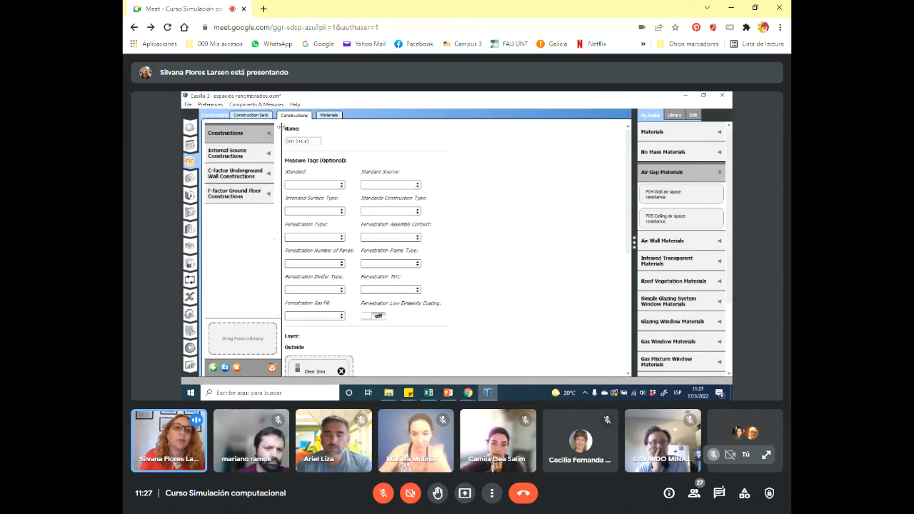
pyautogui.click(328, 115)
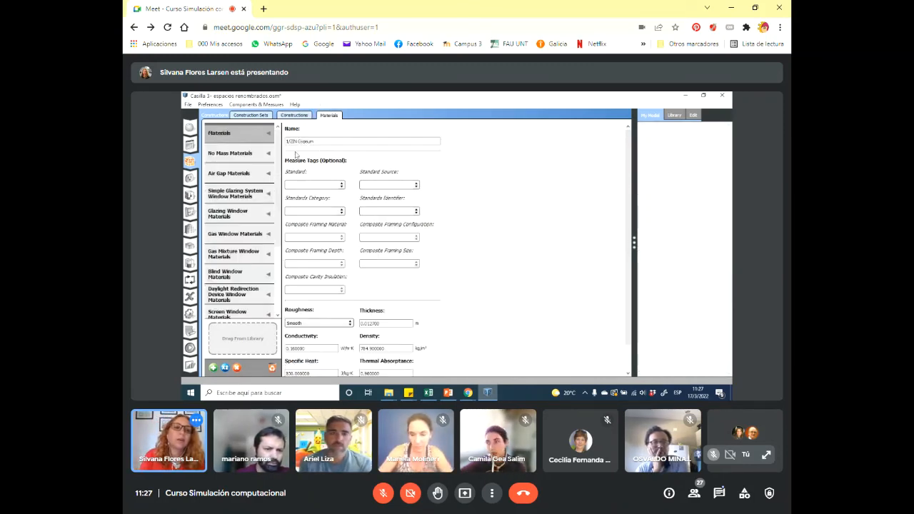
pyautogui.click(270, 180)
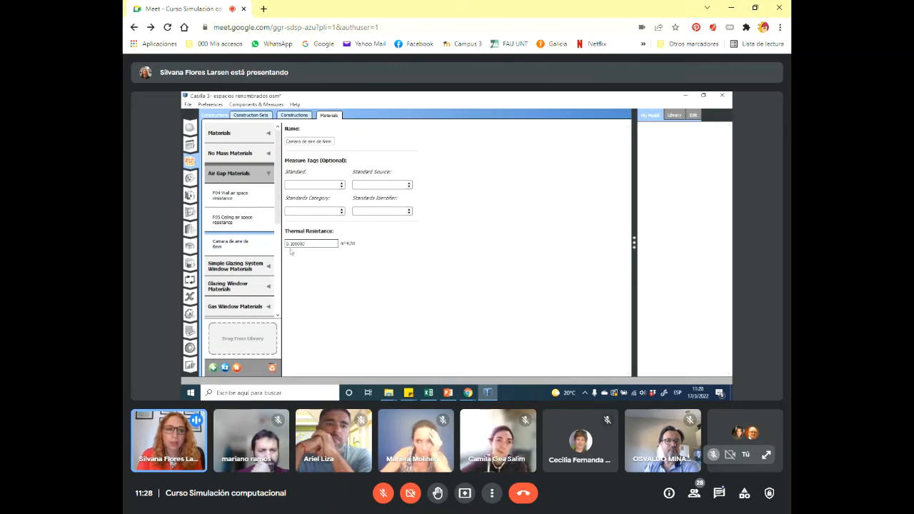
pyautogui.doubleClick(292, 244)
pyautogui.write('3')
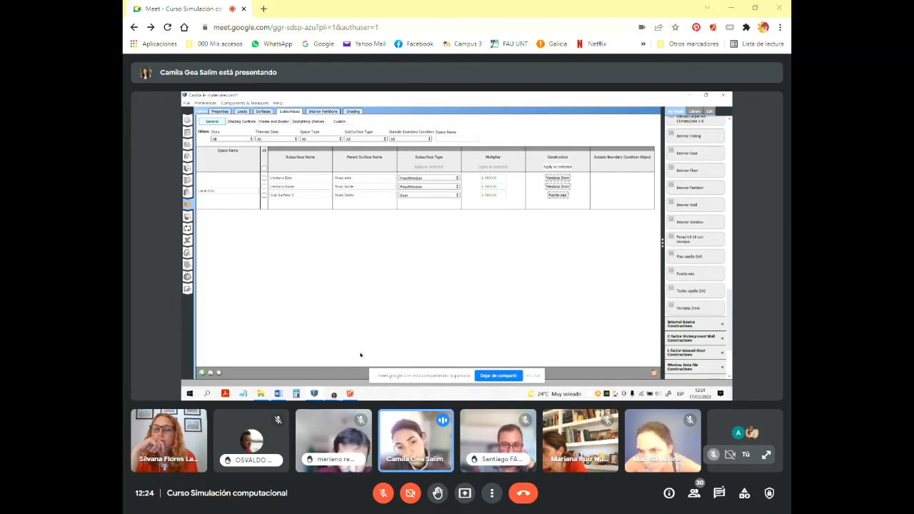
# - Open the 3D view of the house model's geometry
pyautogui.moveTo(333, 394)
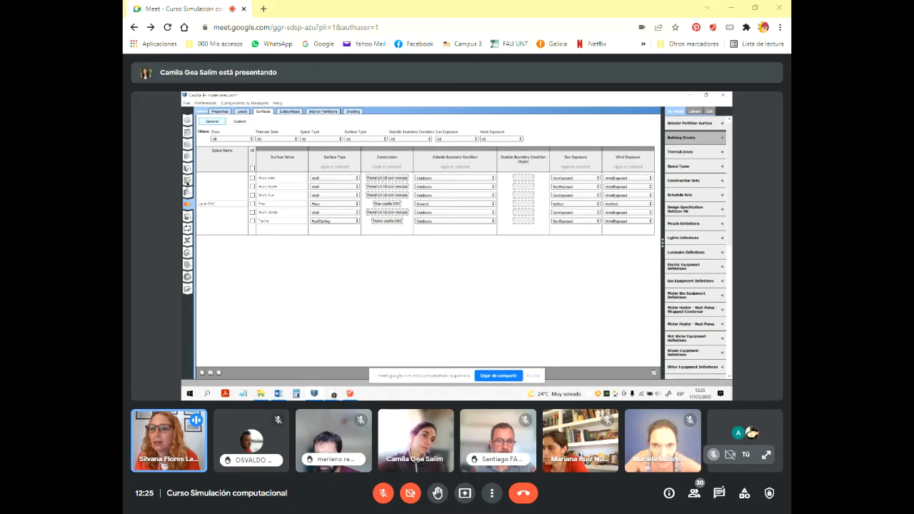
pyautogui.click(187, 180)
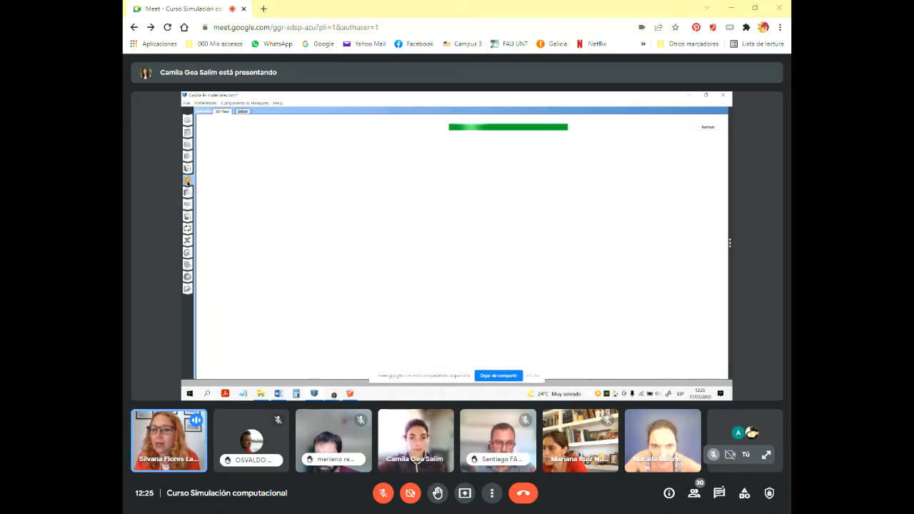